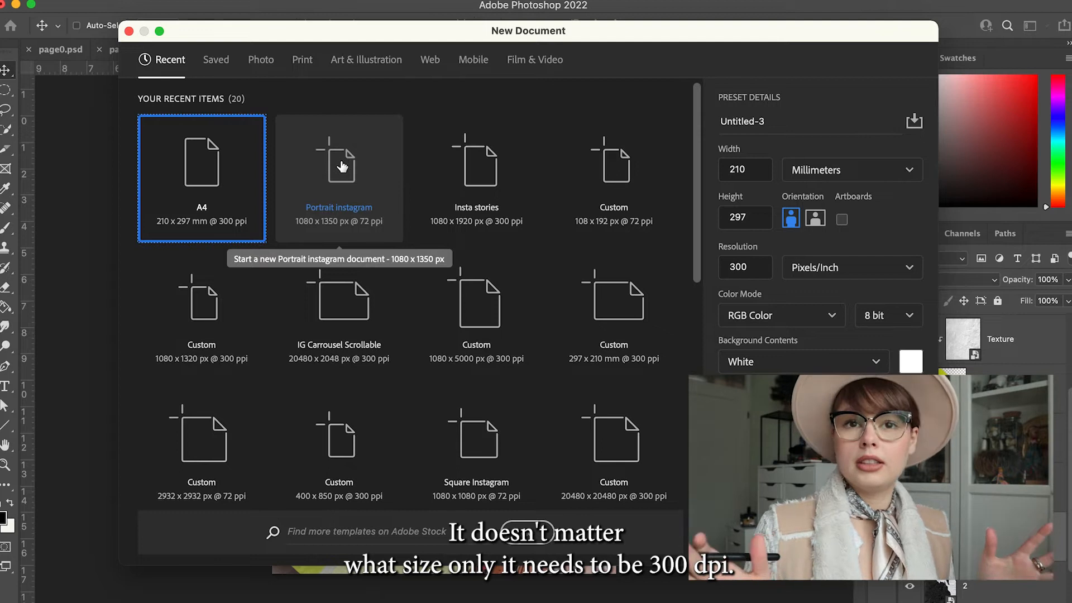
Create a 1080 x 1350 px document from the Portrait instagram preset and scale the placed IMG_1681 photo to about 295% to cover the canvas.
click(347, 186)
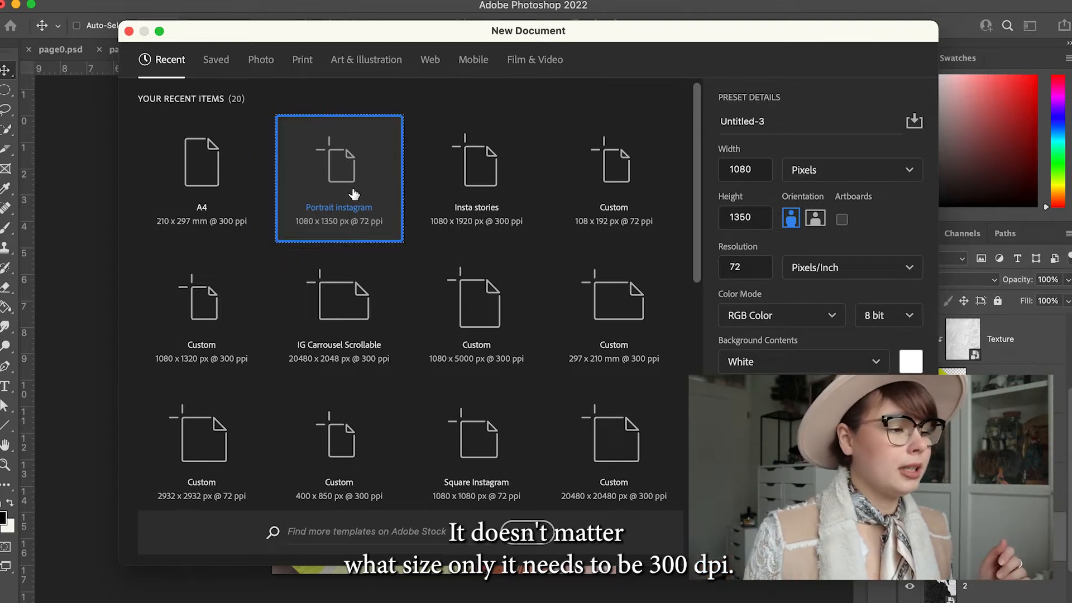
key(Return)
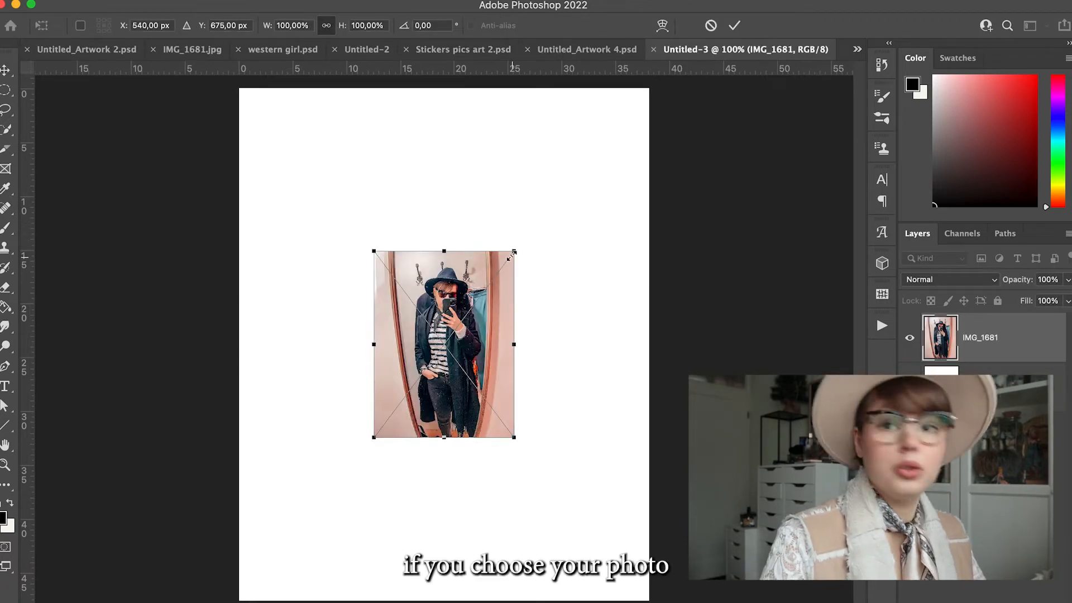
drag(513, 253, 662, 78)
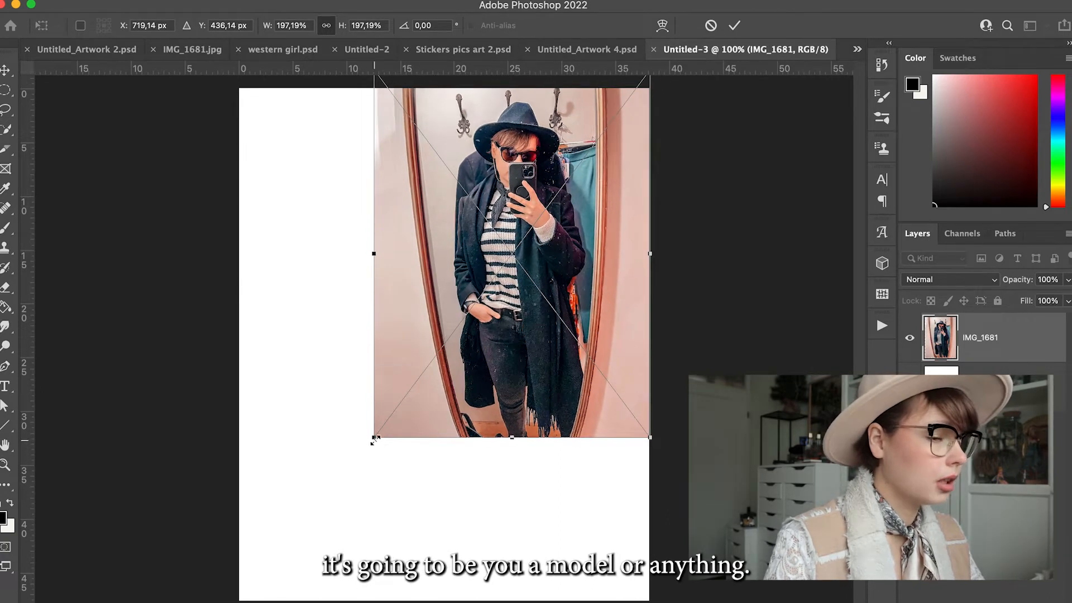
drag(268, 523, 221, 601)
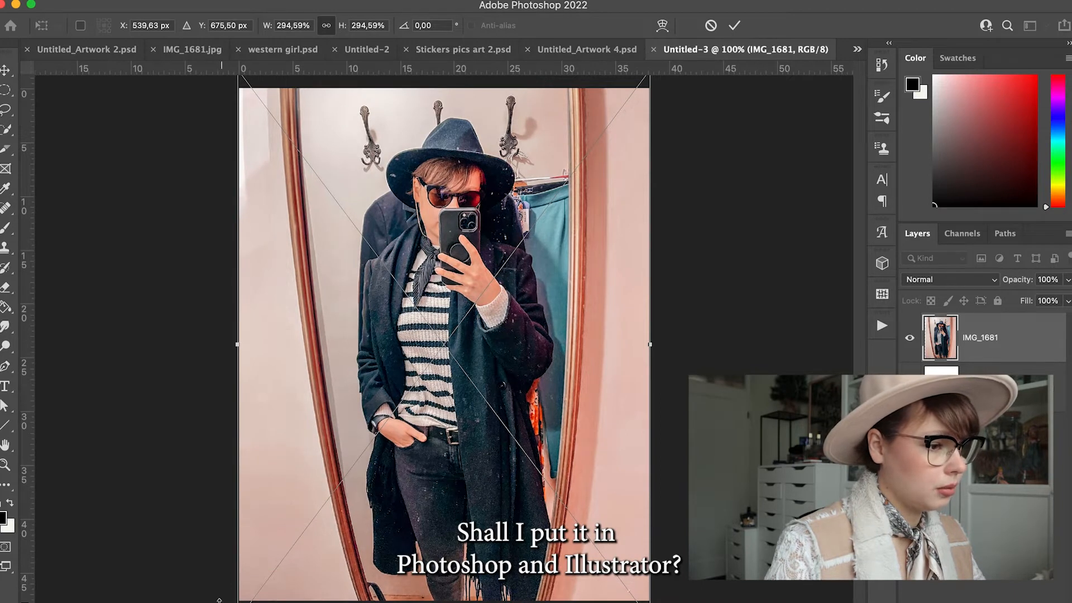
key(Return)
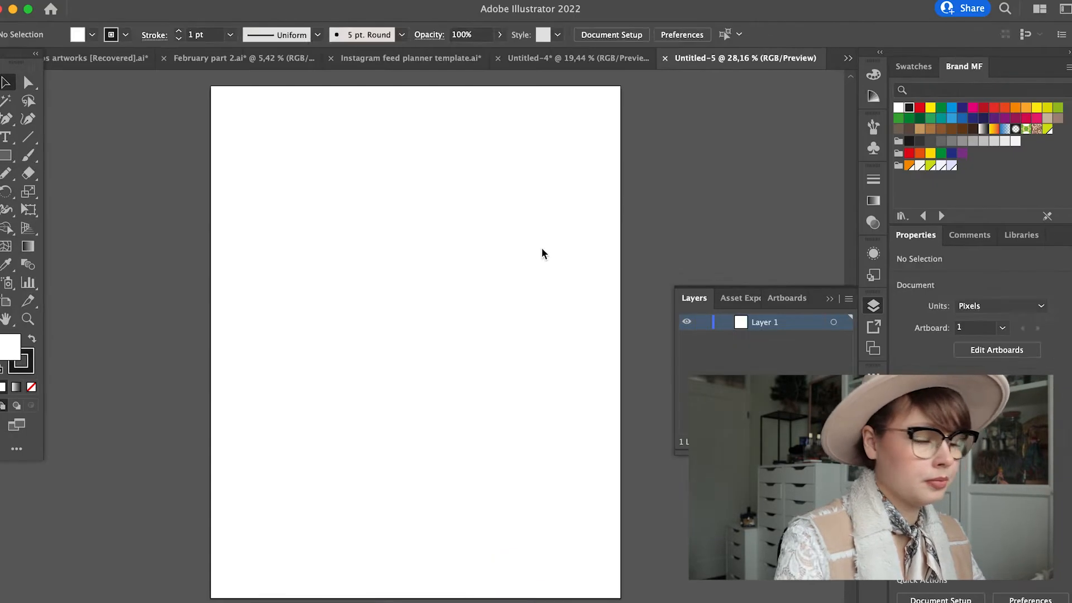
Switch to Illustrator and place the IMG_1681.jpg photo at about 1078 x 1438 px over the blank artboard, leaving it deselected.
drag(361, 286, 633, 574)
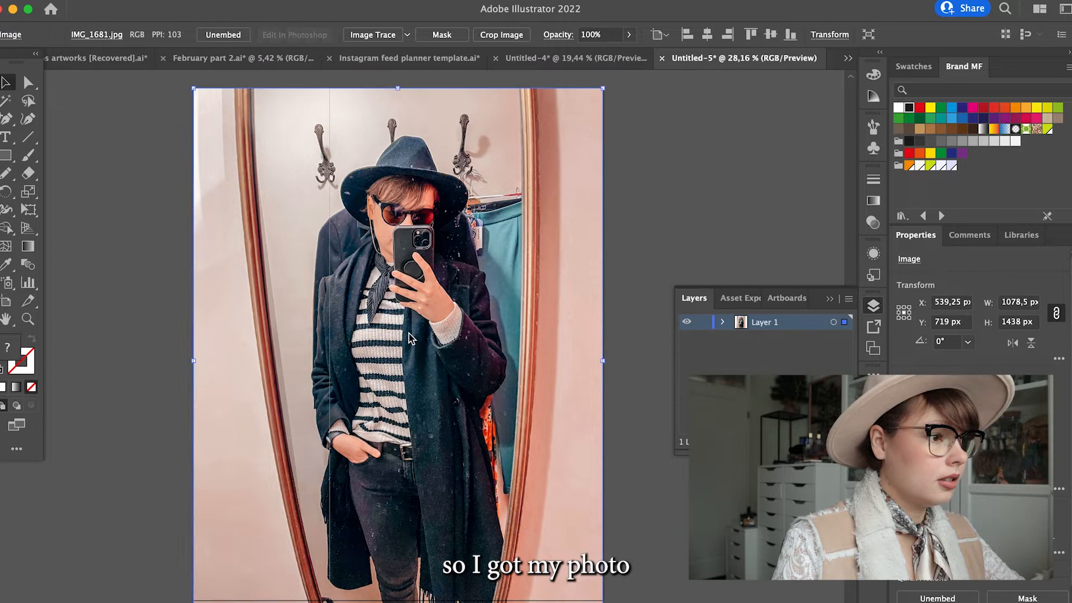
key(super+shift+a)
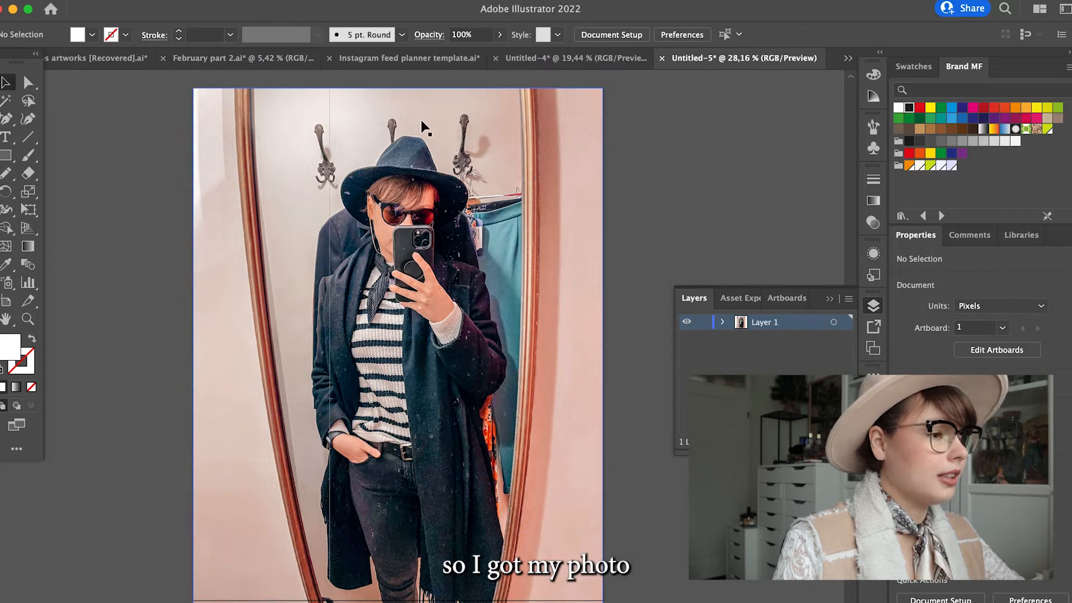
Draw a white freeform splash shape with the Pencil tool on the left side of the hat, reaching down to the shoulder.
click(6, 175)
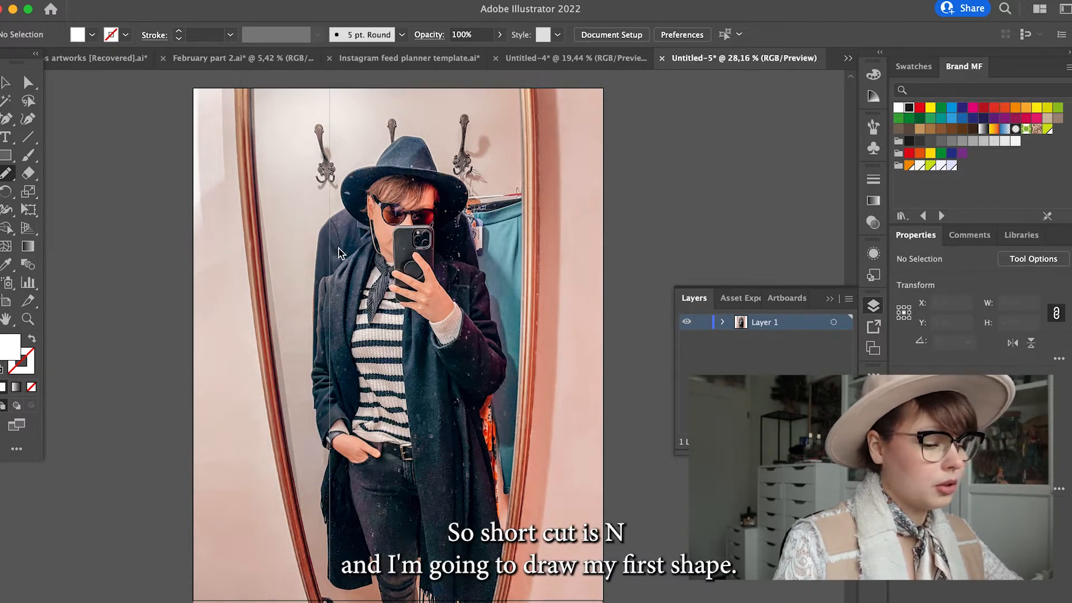
mouse_move(337, 249)
mouse_down()
mouse_move(334, 212)
mouse_move(314, 191)
mouse_move(310, 249)
mouse_move(267, 227)
mouse_move(280, 265)
mouse_move(273, 295)
mouse_move(243, 320)
mouse_move(274, 315)
mouse_move(284, 395)
mouse_move(297, 331)
mouse_move(302, 373)
mouse_move(315, 326)
mouse_move(338, 362)
mouse_move(337, 250)
mouse_up()
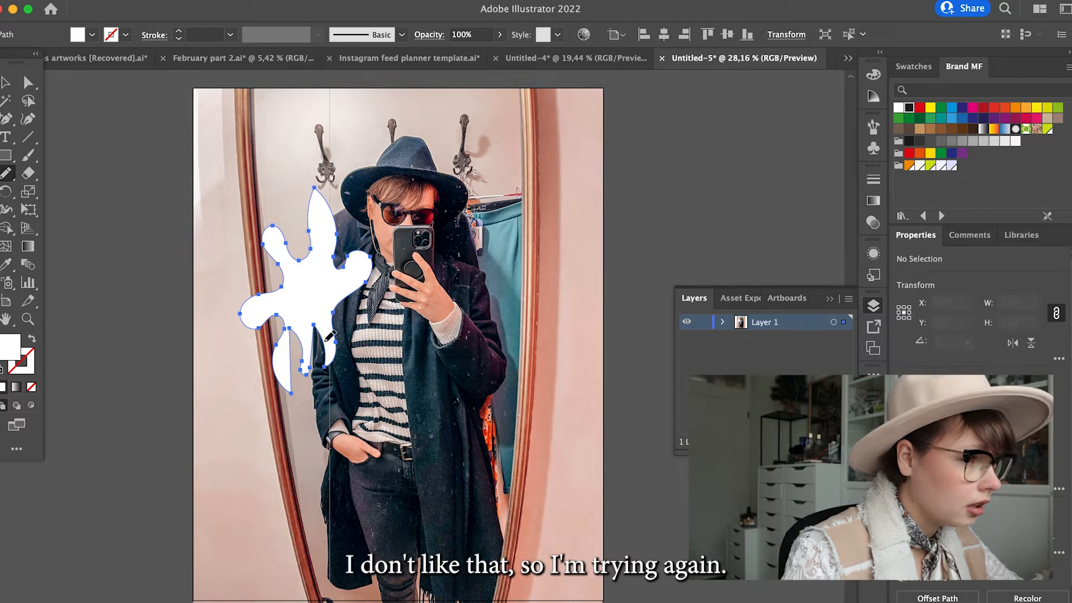
key(ctrl+z)
mouse_move(342, 162)
mouse_down()
mouse_move(328, 261)
mouse_move(302, 324)
mouse_move(320, 279)
mouse_move(362, 243)
mouse_move(344, 204)
mouse_move(352, 161)
mouse_up()
Recolour the sample square's gradient with orange, pink, lime and lavender stops and apply it to the white splash using the Eyedropper tool.
click(724, 139)
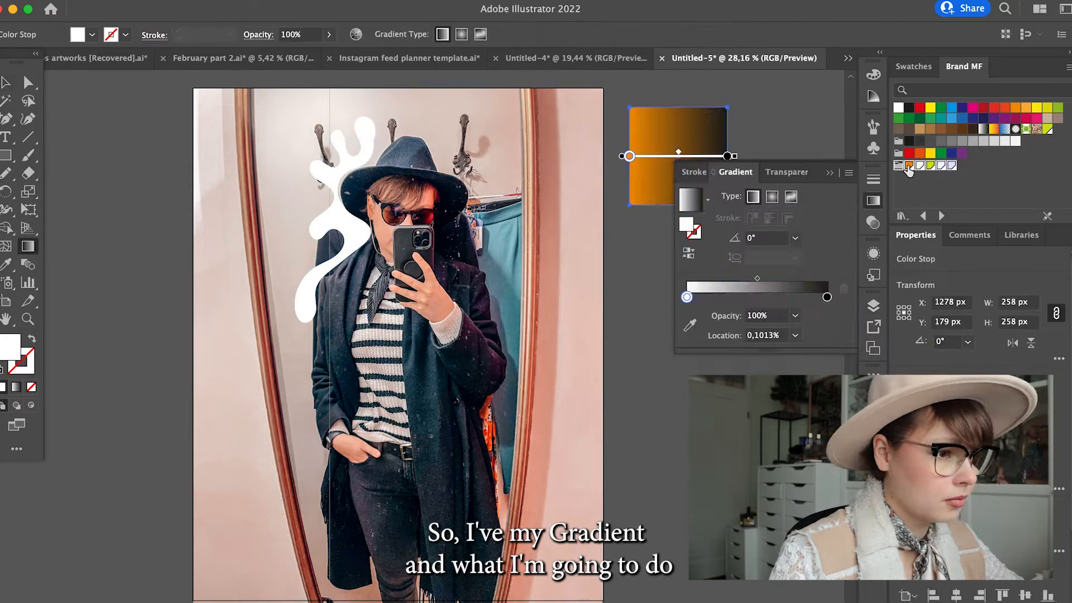
click(930, 165)
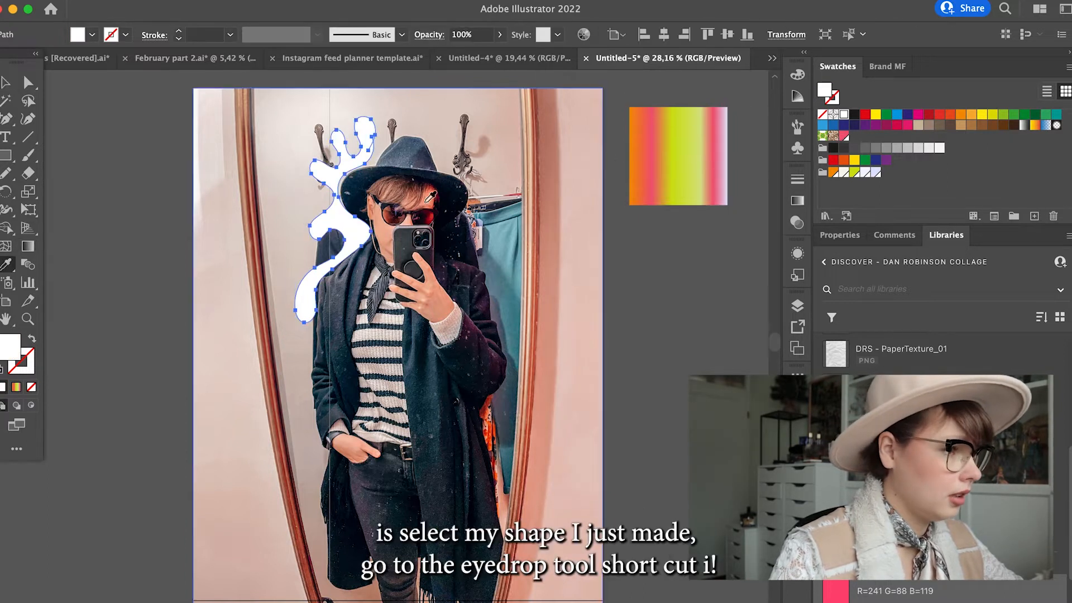
key(i)
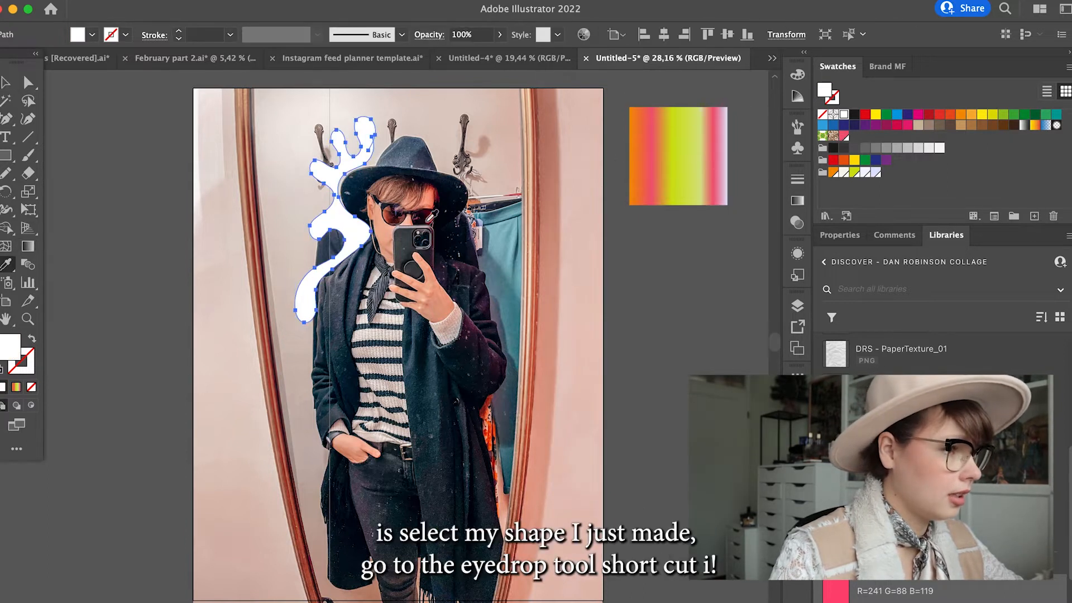
click(681, 167)
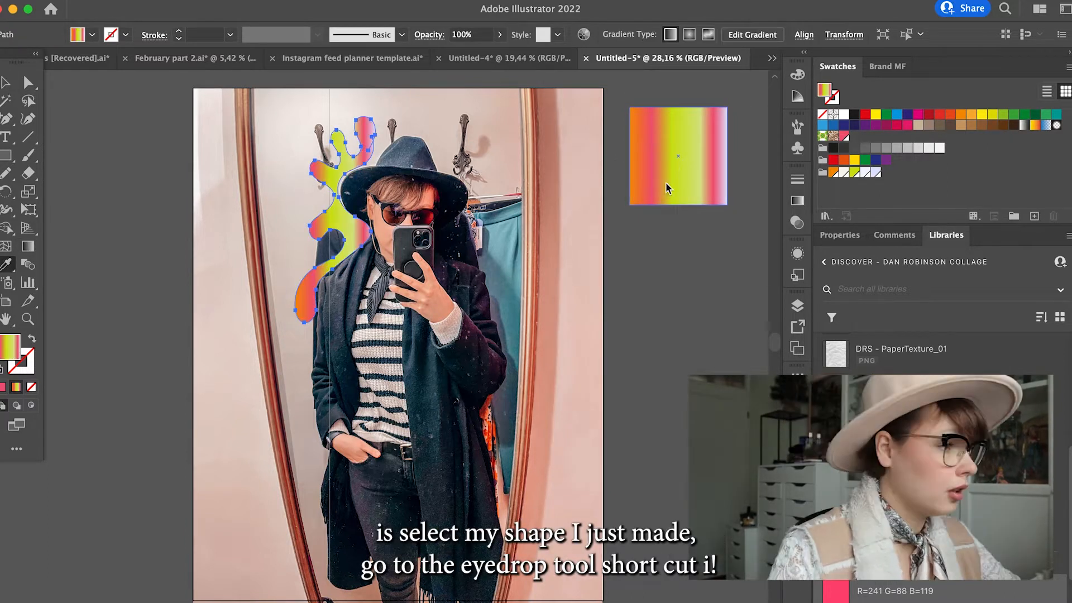
key(v)
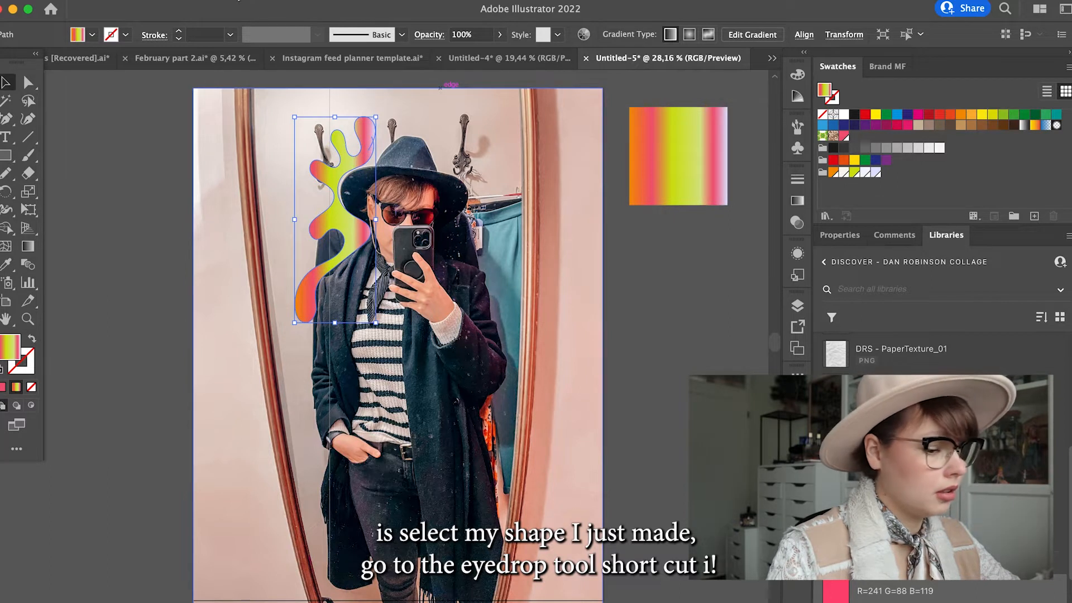
Apply the 3D Inflate effect to the gradient-filled splash shape.
click(296, 1)
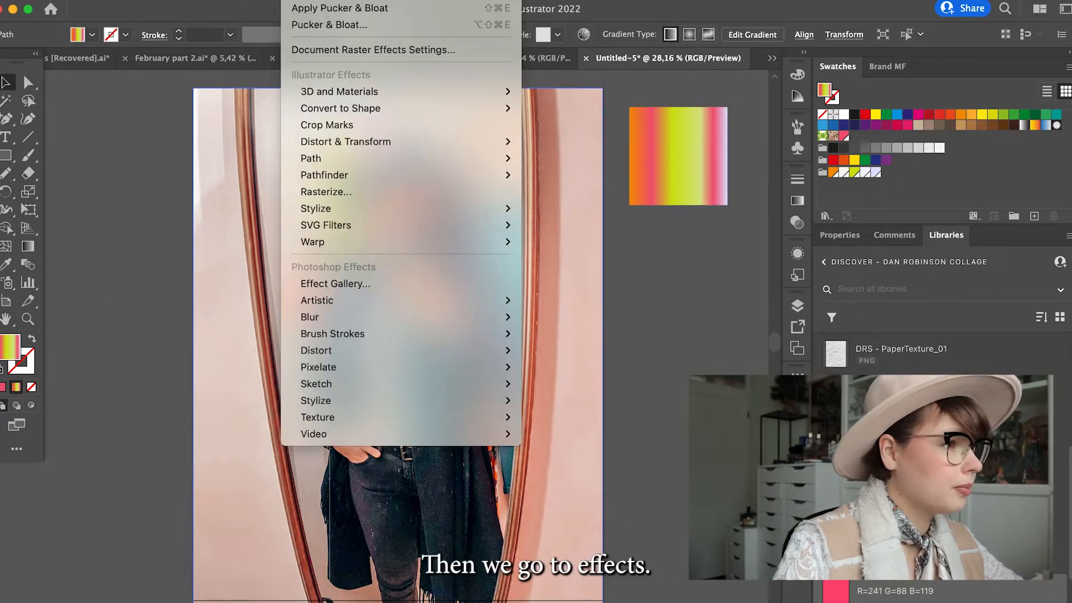
mouse_move(467, 94)
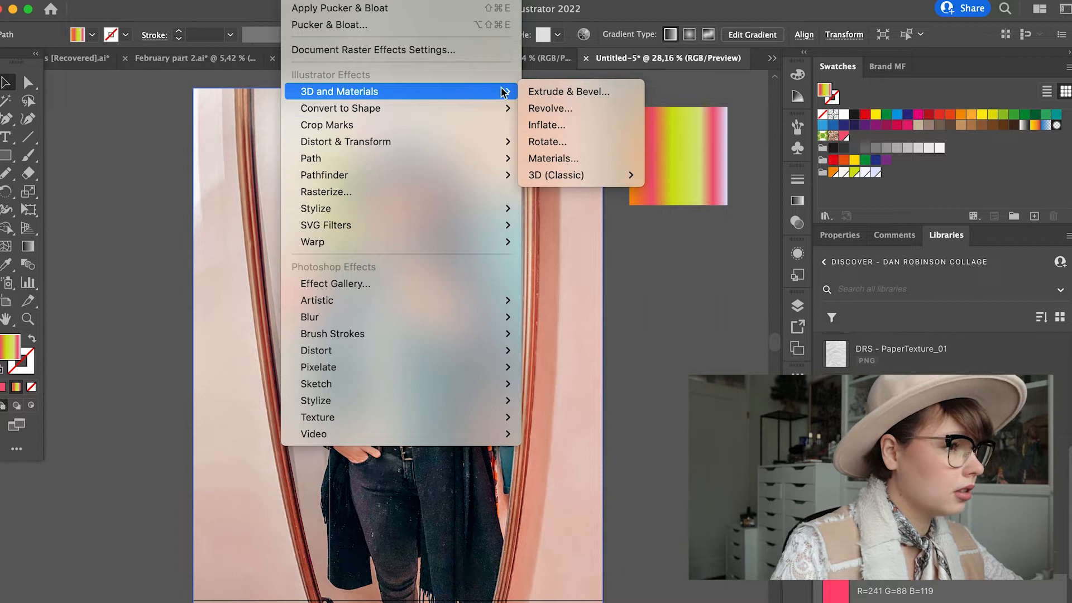
click(547, 158)
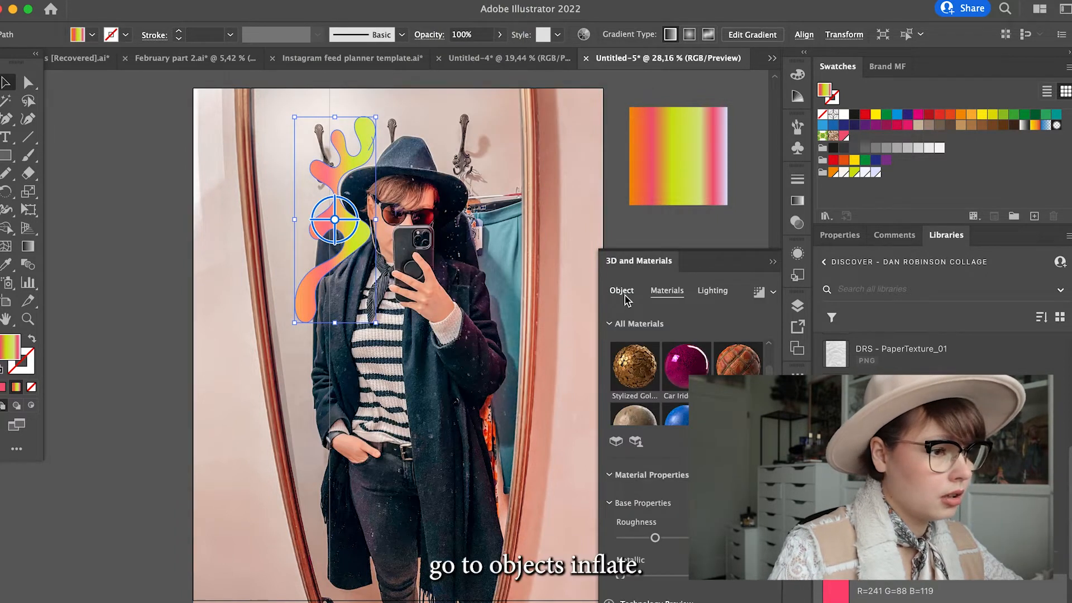
click(624, 296)
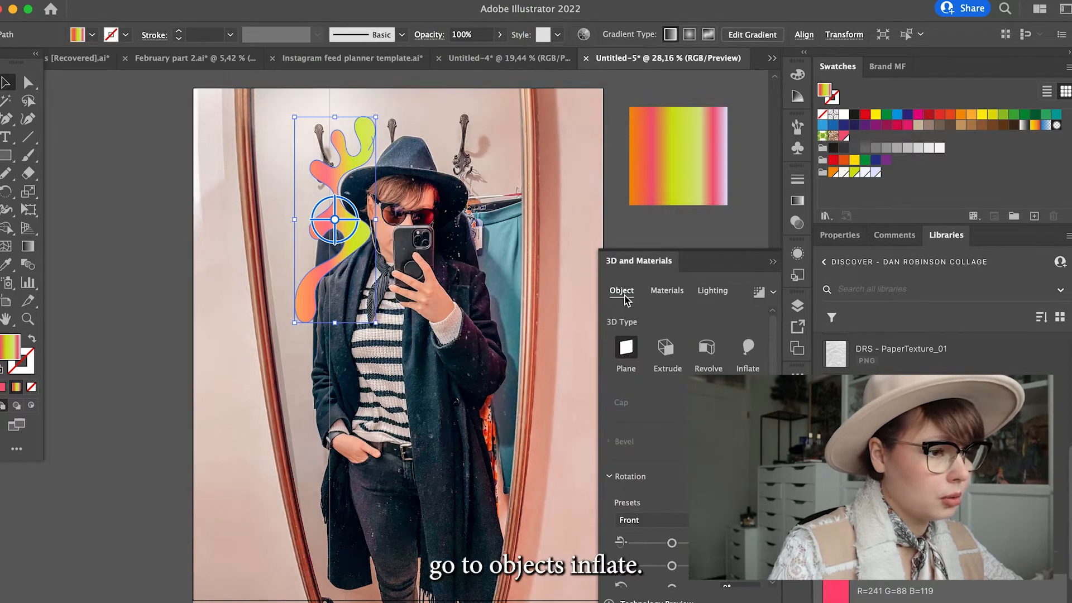
click(748, 371)
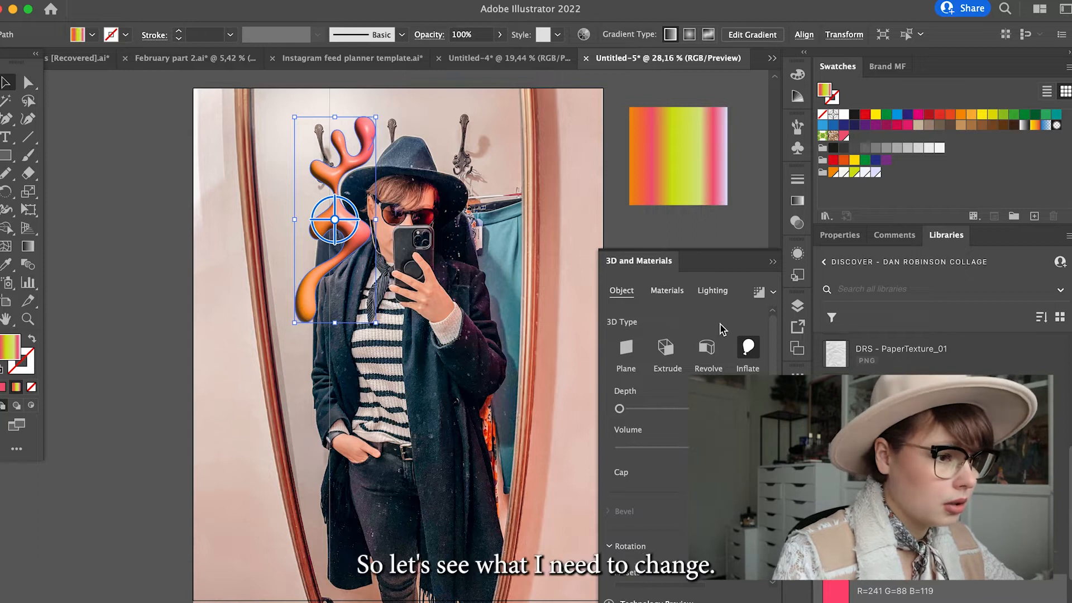
Raise the light intensity slightly and increase the light softness for the inflated splash.
scroll(743, 329, down, 3)
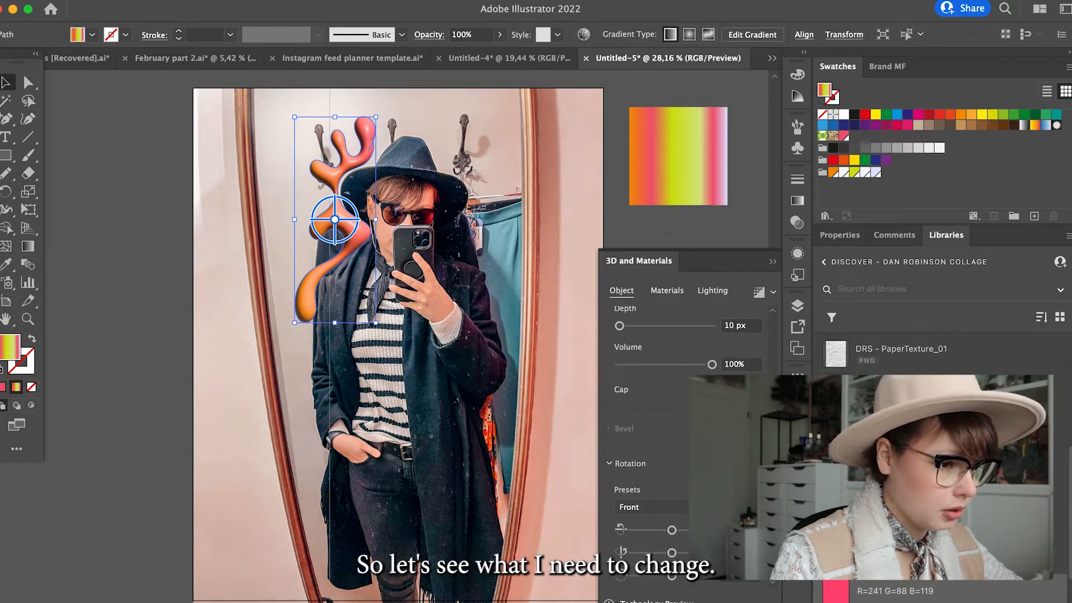
scroll(736, 318, up, 3)
click(715, 294)
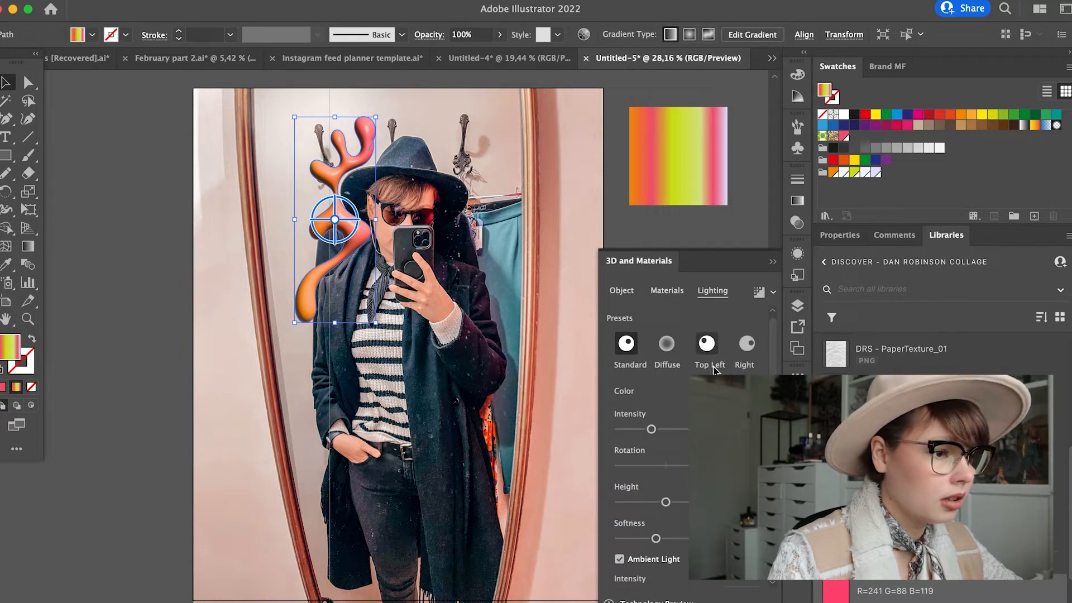
drag(651, 430, 654, 429)
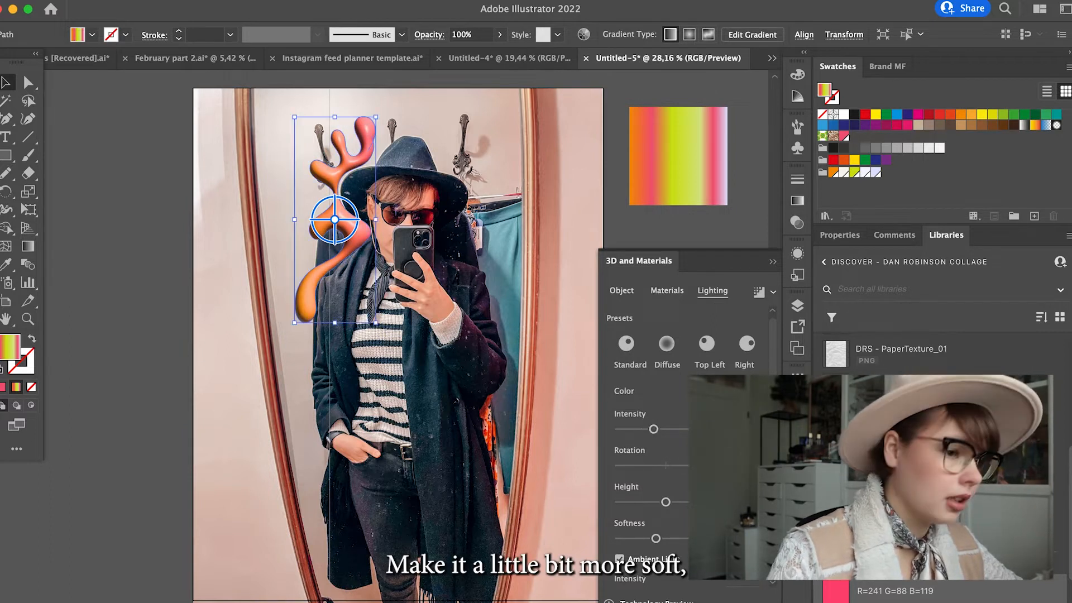
scroll(776, 373, down, 3)
drag(657, 478, 670, 483)
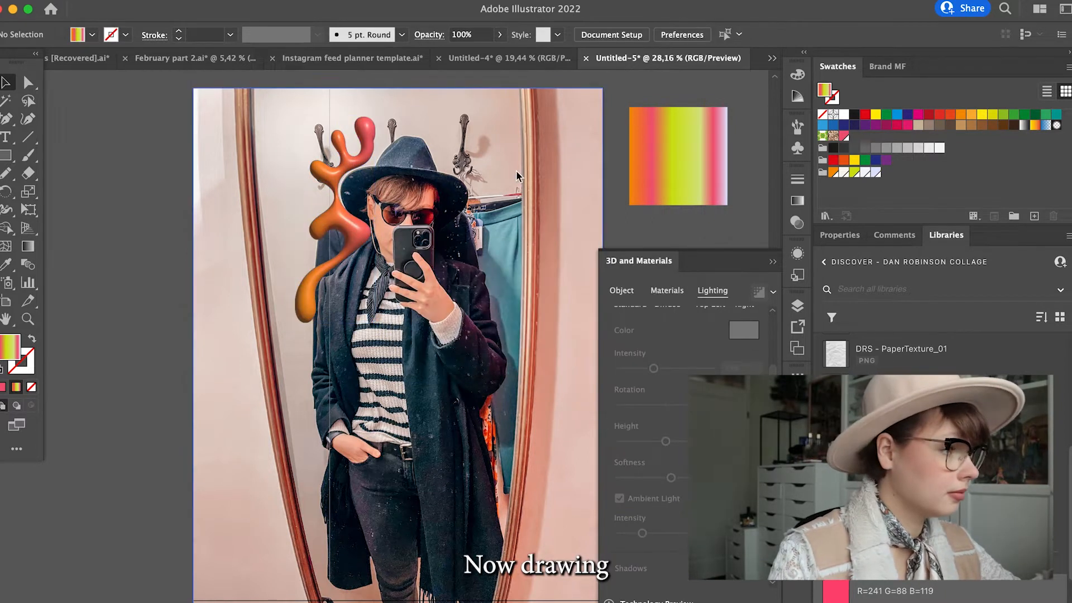
Draw a second, larger gradient-filled splash with the Pencil tool on the right side of the hat, reaching down past the shoulder.
key(n)
mouse_move(468, 150)
mouse_down()
mouse_move(452, 133)
mouse_move(505, 169)
mouse_move(550, 165)
mouse_move(564, 259)
mouse_move(507, 280)
mouse_move(509, 337)
mouse_move(476, 261)
mouse_move(450, 248)
mouse_move(472, 171)
mouse_up()
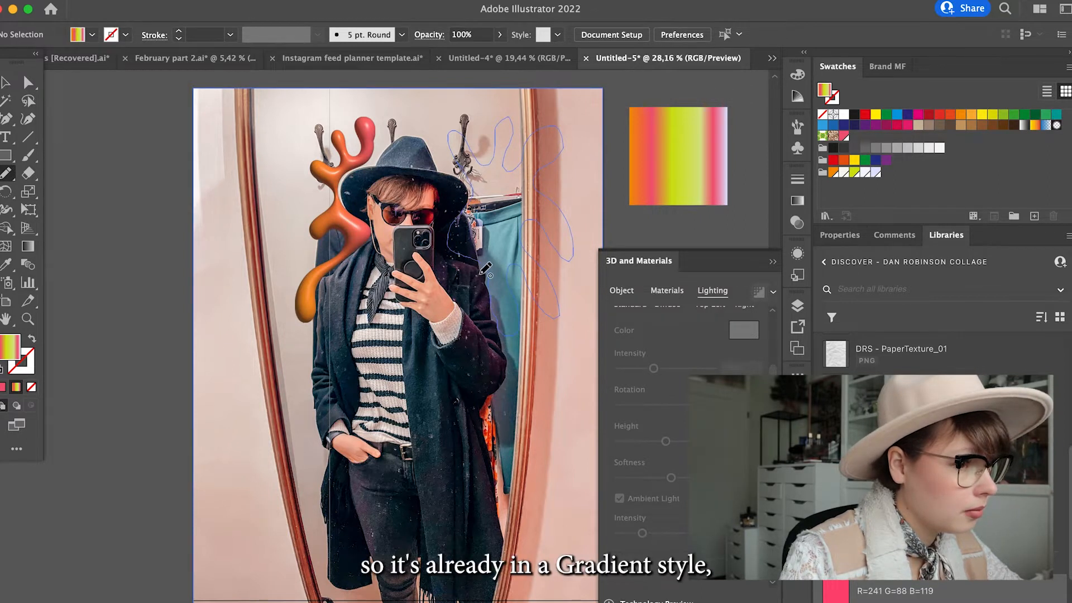
drag(485, 269, 482, 271)
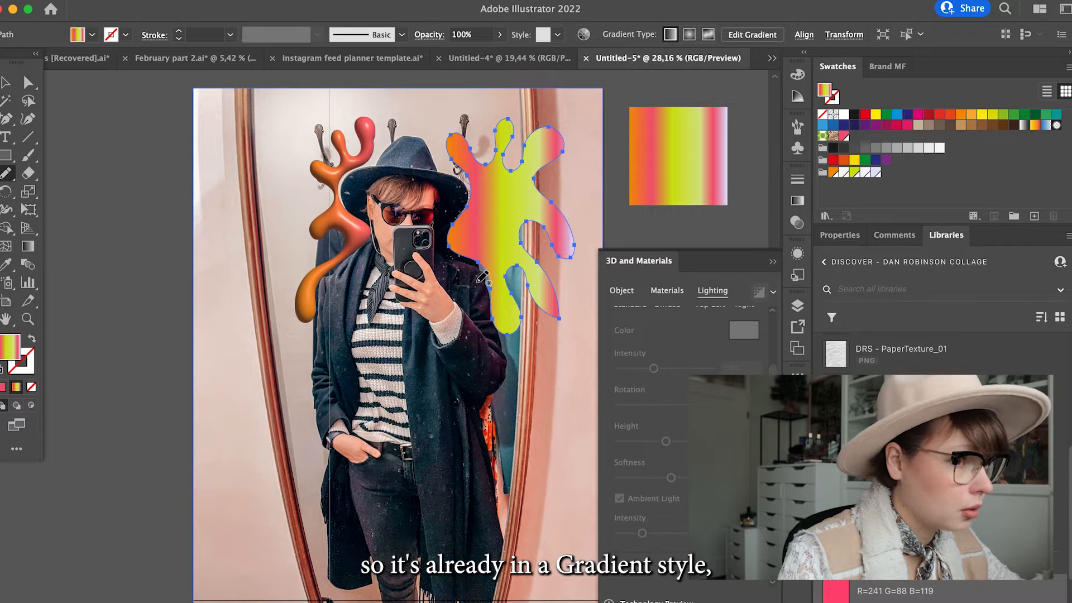
Redirect the second splash's linear gradient so it runs diagonally from its upper right to its lower left.
key(v)
click(797, 201)
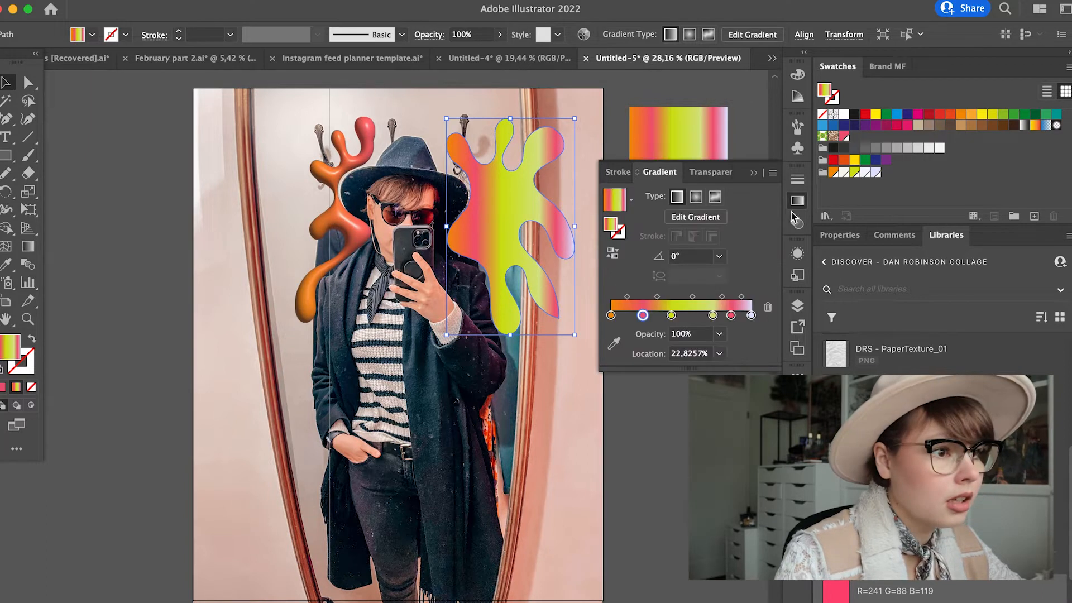
click(720, 219)
drag(584, 85, 484, 261)
key(v)
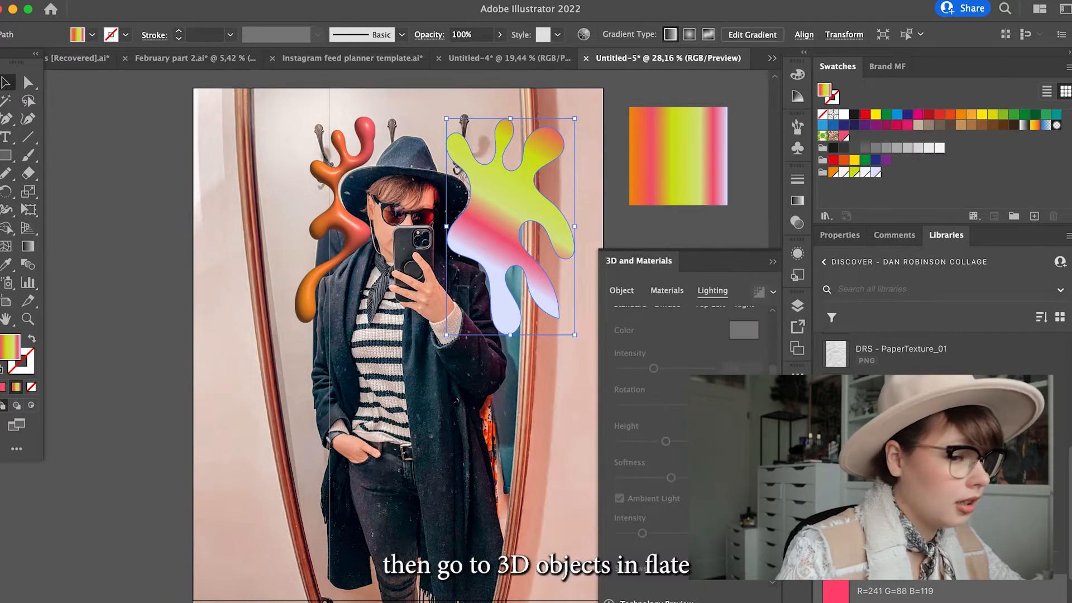
Apply the 3D Inflate effect to the second splash and increase its light intensity and softness.
click(621, 291)
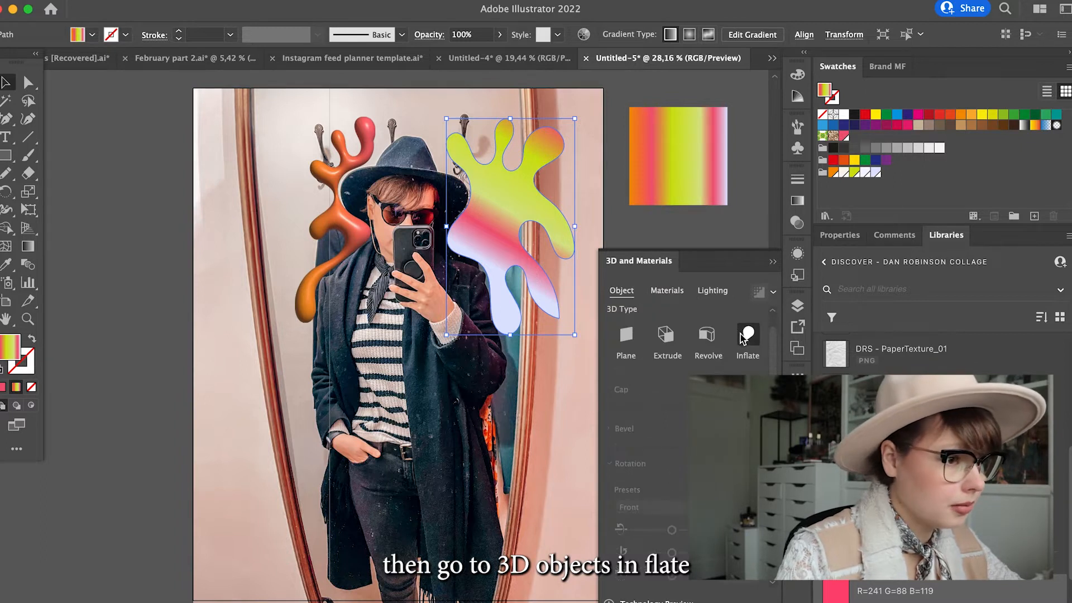
click(734, 348)
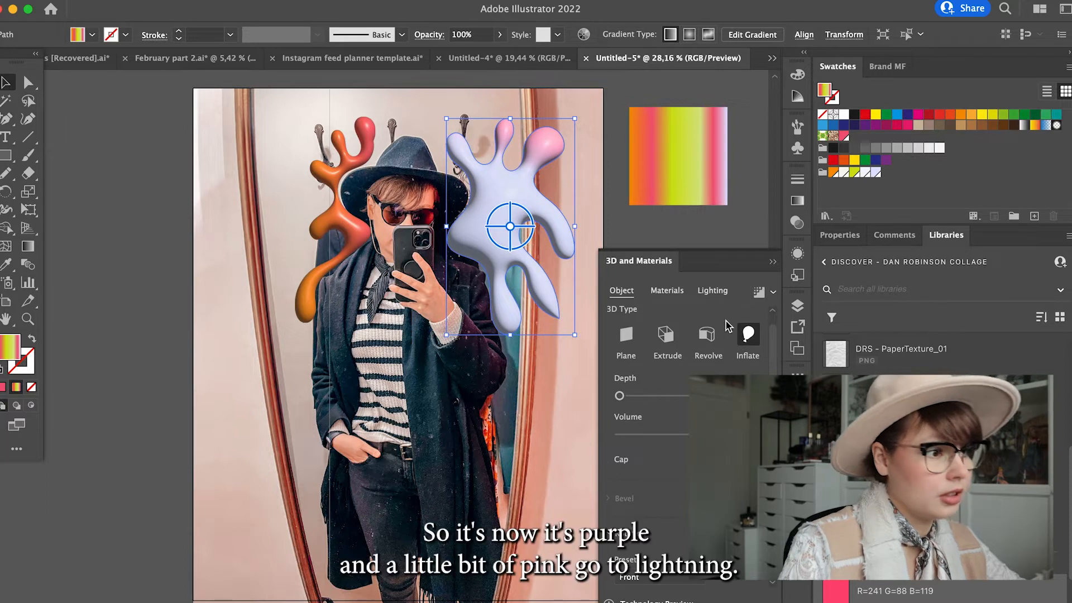
click(715, 291)
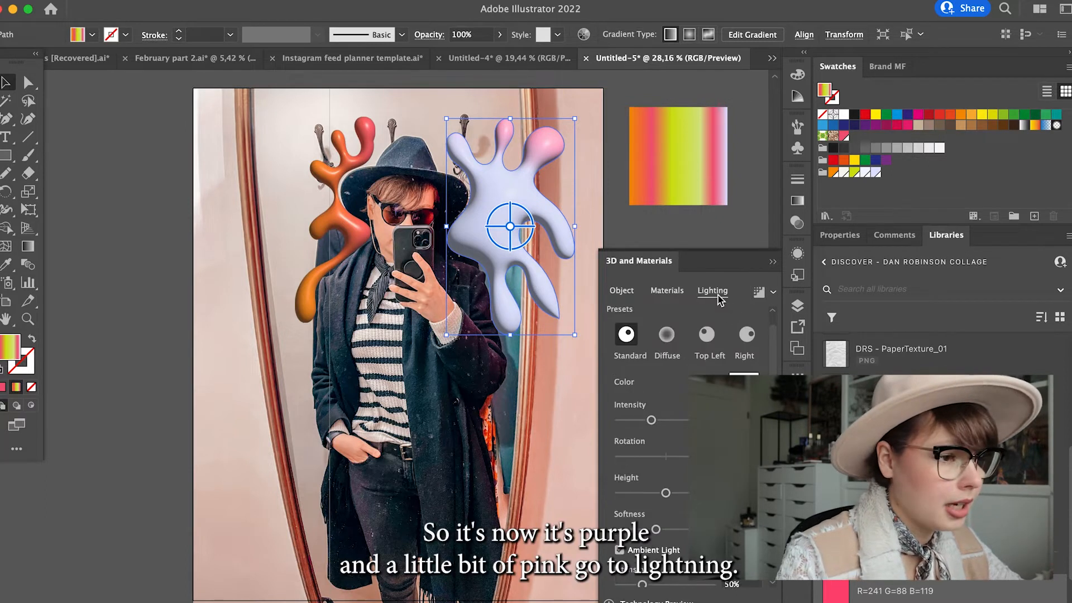
drag(652, 421, 666, 420)
drag(657, 530, 669, 530)
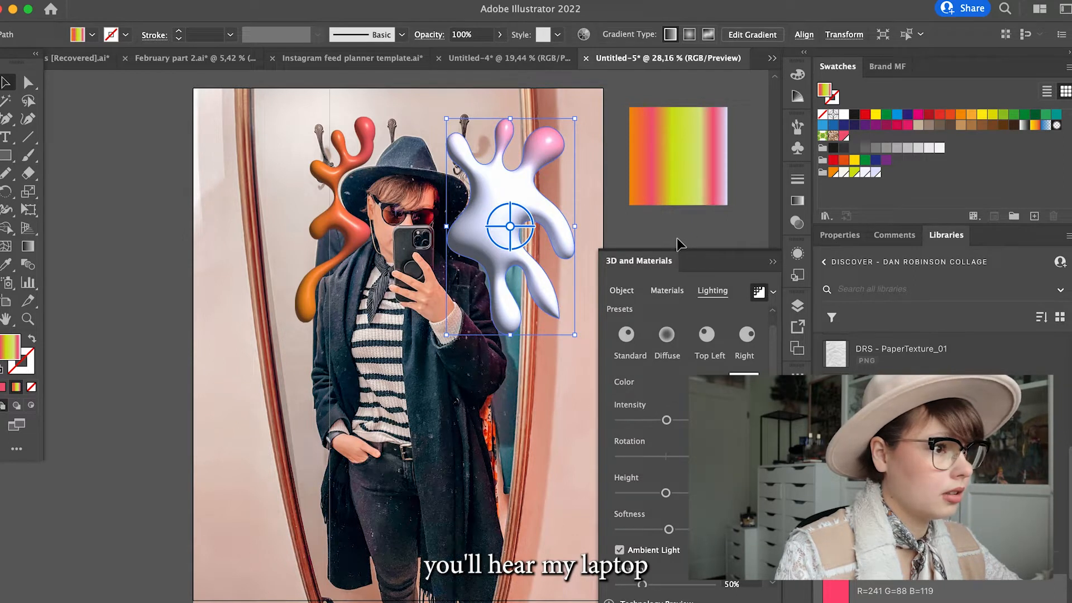
click(642, 234)
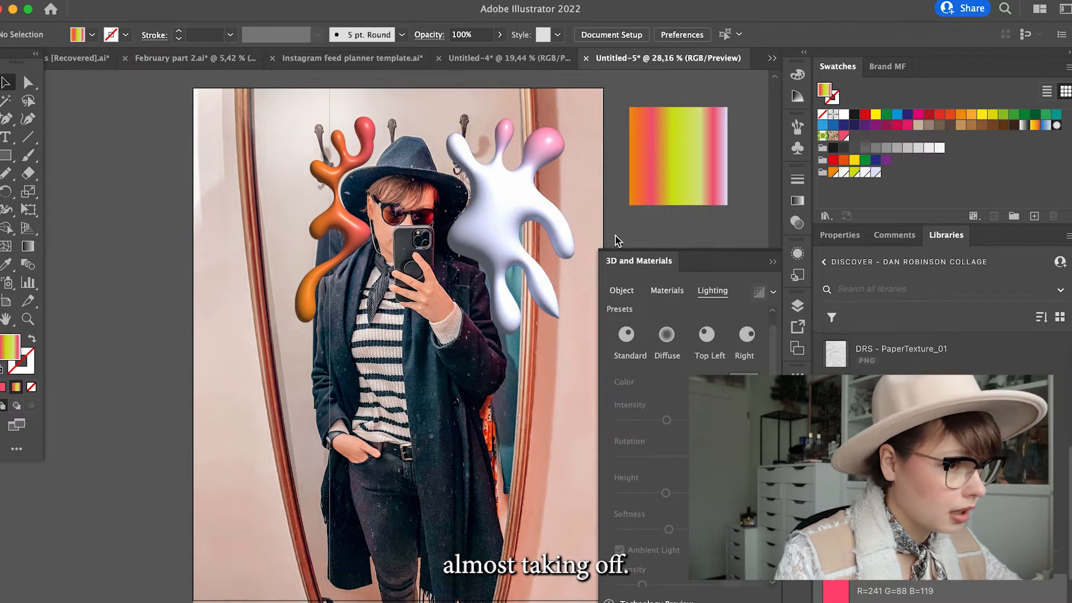
Copy the first, orange inflated splash beside the hat.
drag(564, 391, 560, 388)
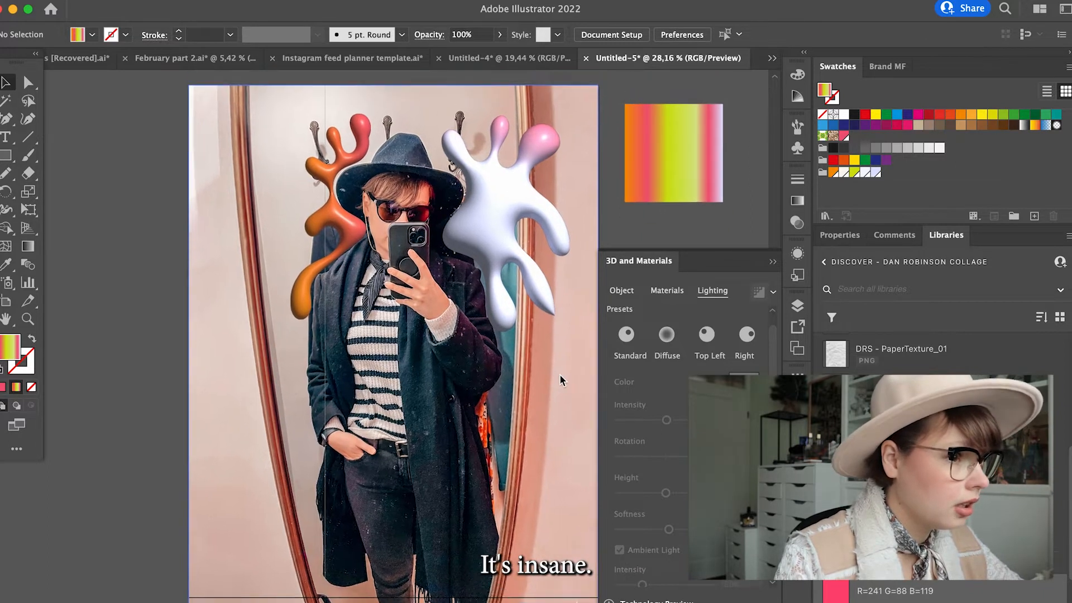
click(347, 230)
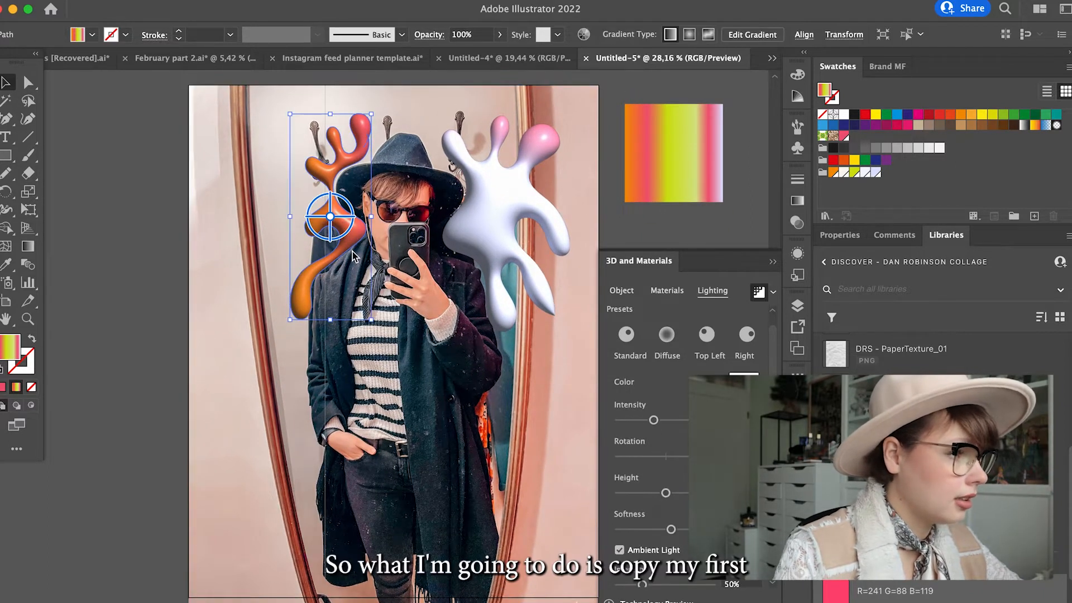
key(super+c)
key(super+c)
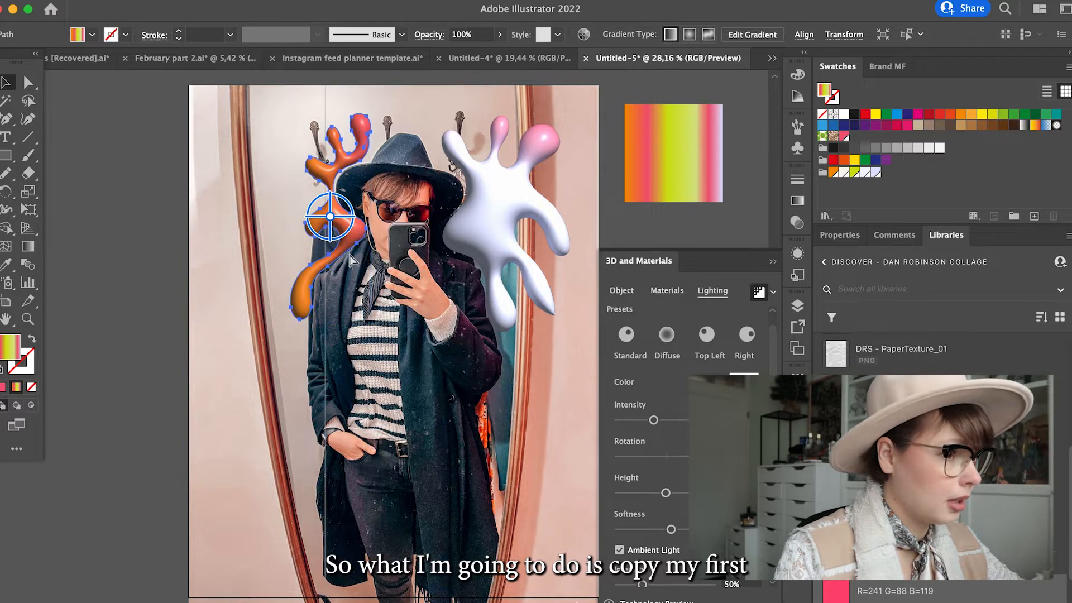
key(super+c)
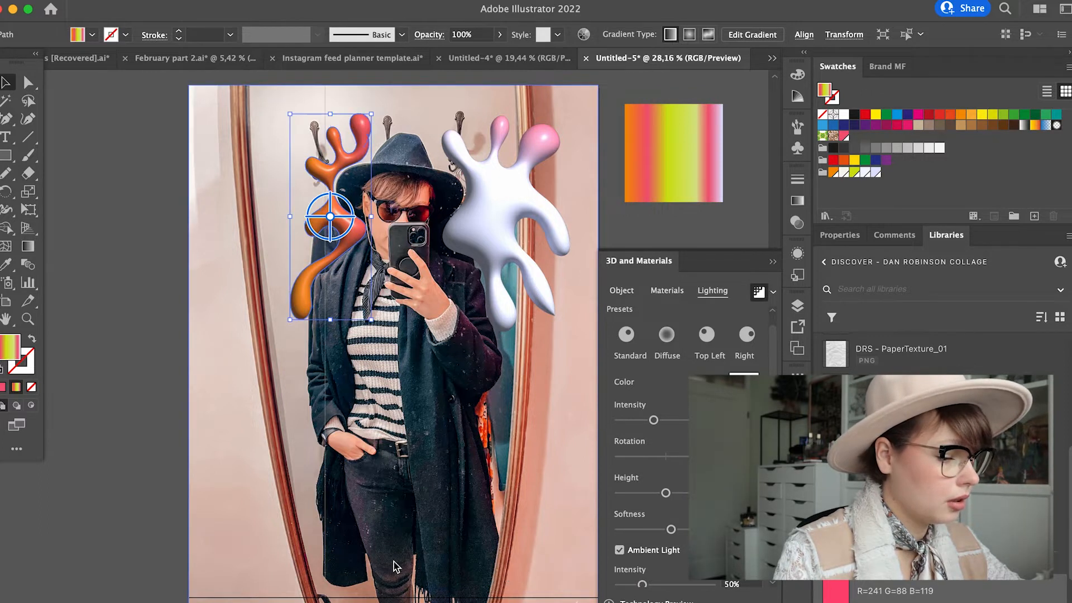
Switch to Photoshop, paste the orange splash as a Smart Object and place it against the left side of the hat and shoulder.
key(super+Tab)
key(super)
key(super+v)
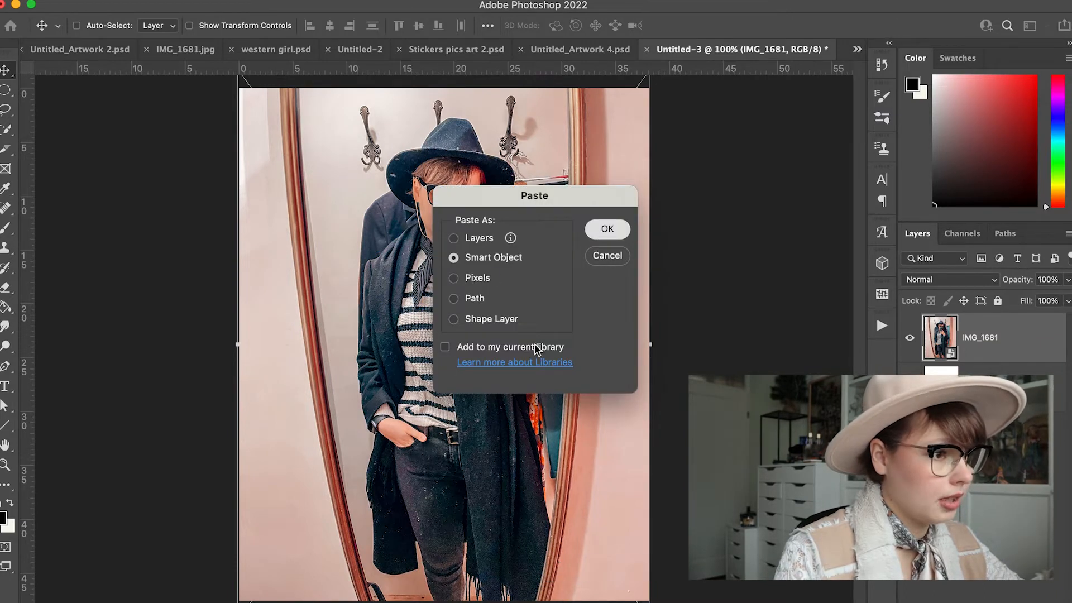
key(Return)
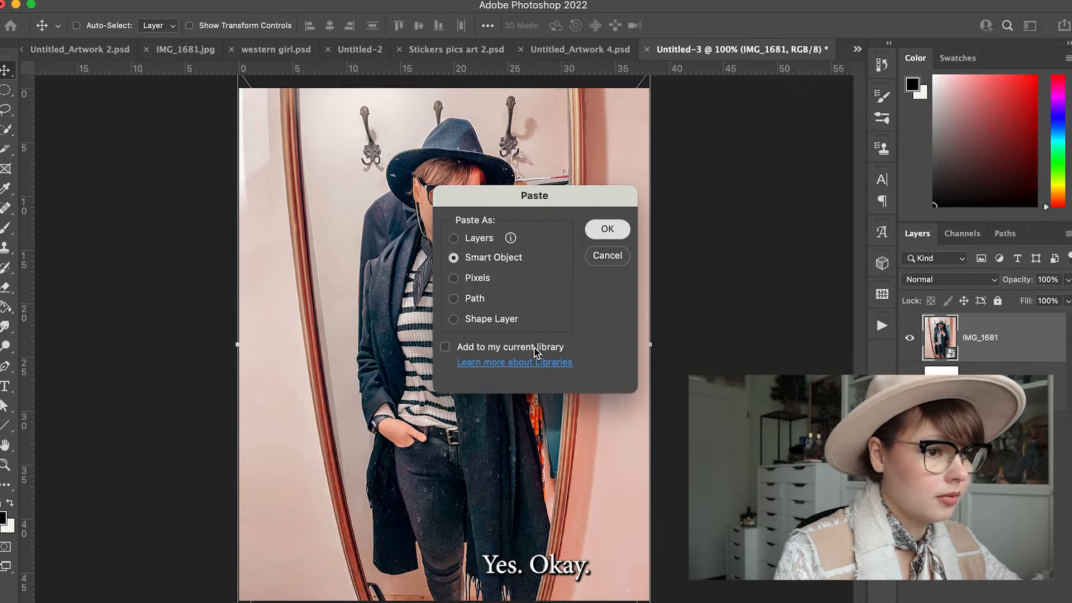
drag(461, 371, 399, 233)
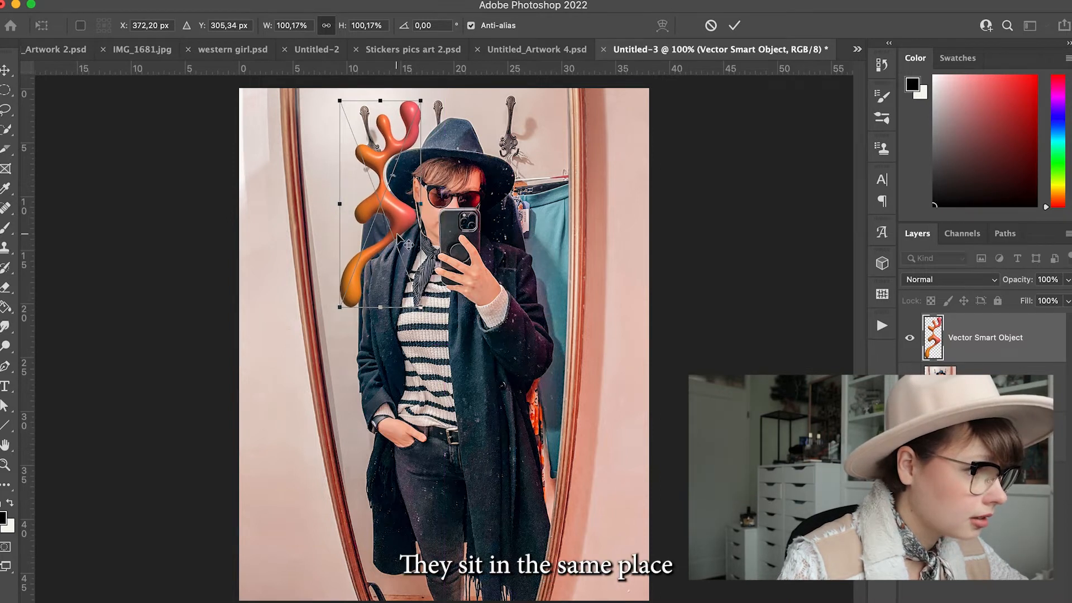
key(Return)
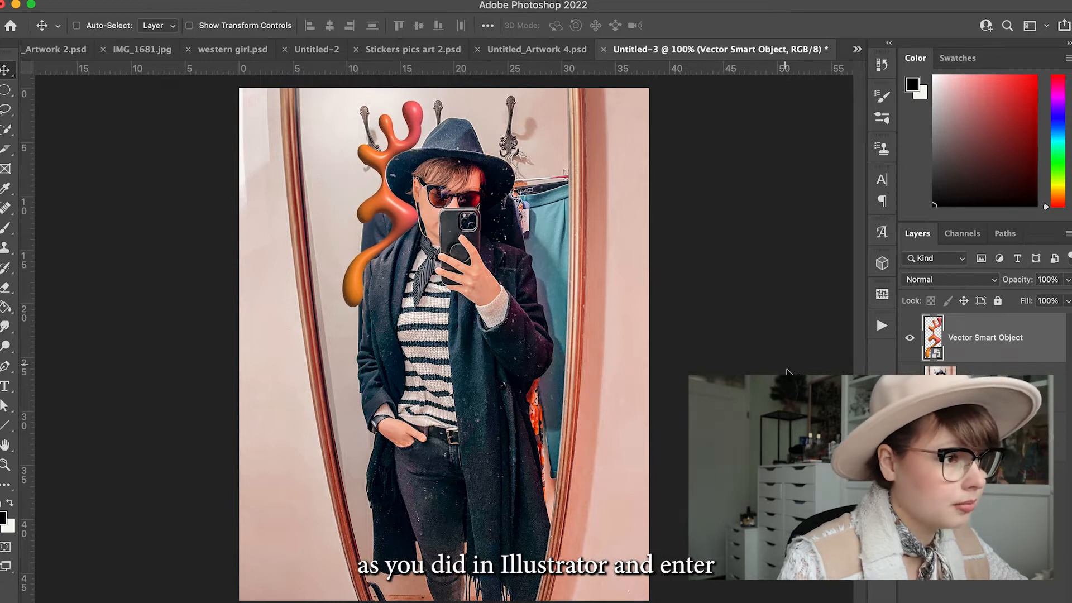
Copy the second, white-pink splash from Illustrator into the Photoshop document and place it to the right of the hat.
click(377, 601)
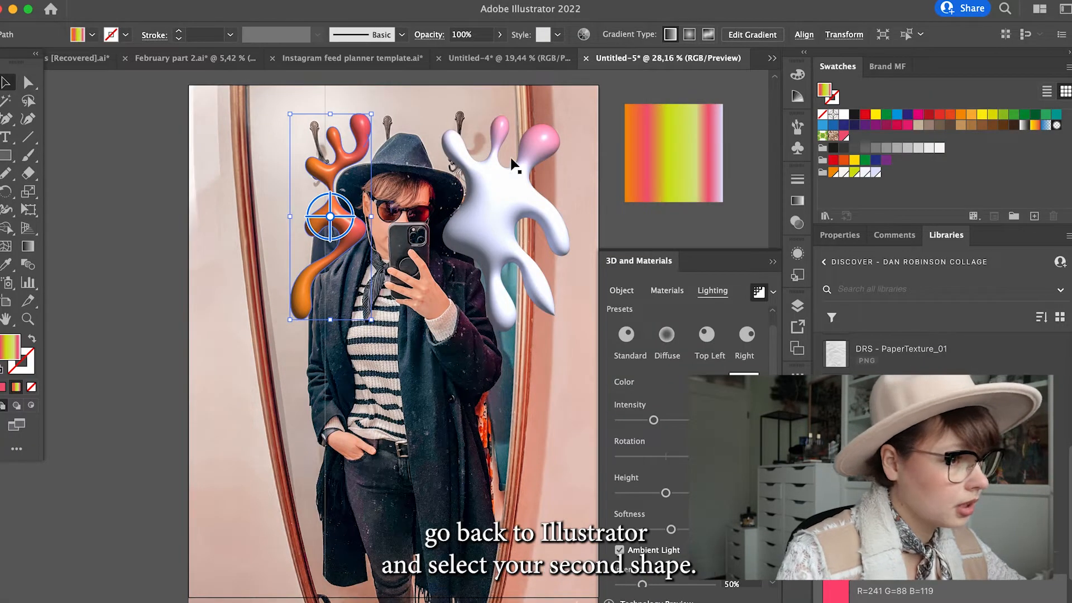
click(505, 322)
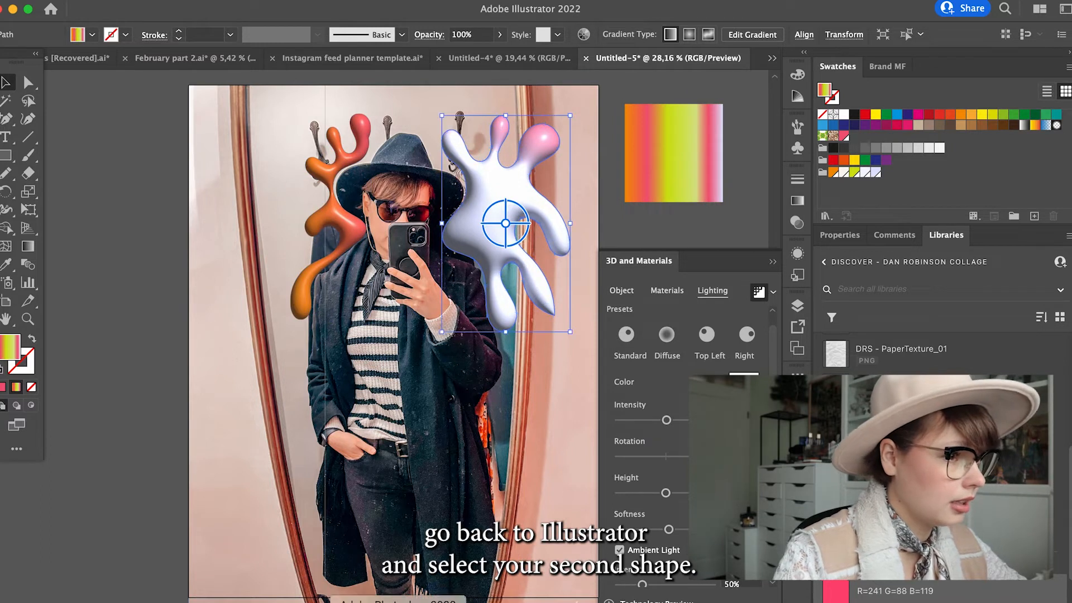
key(super+Tab)
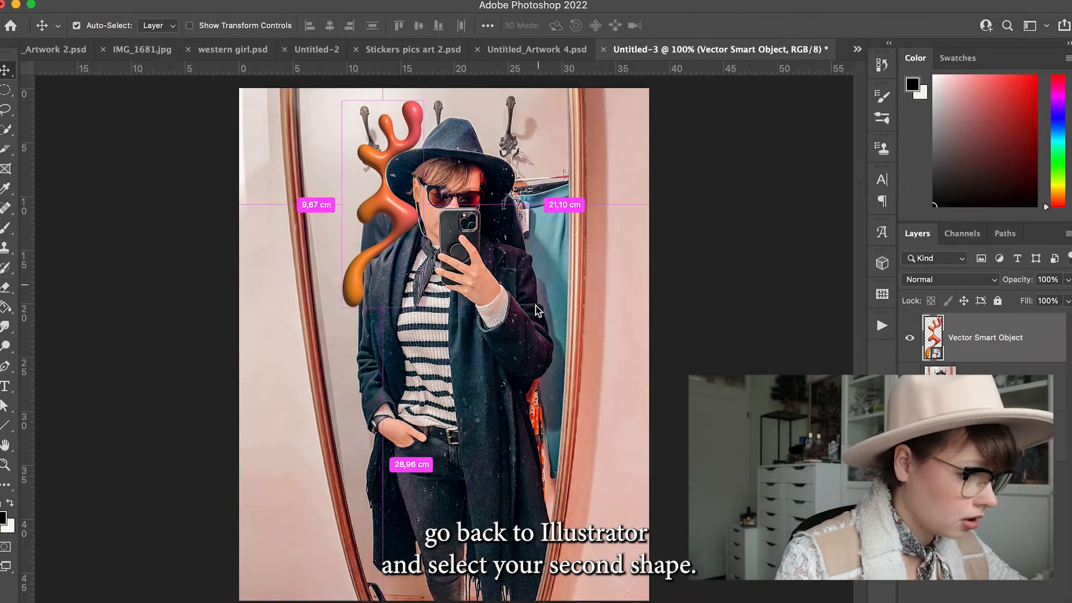
key(super+v)
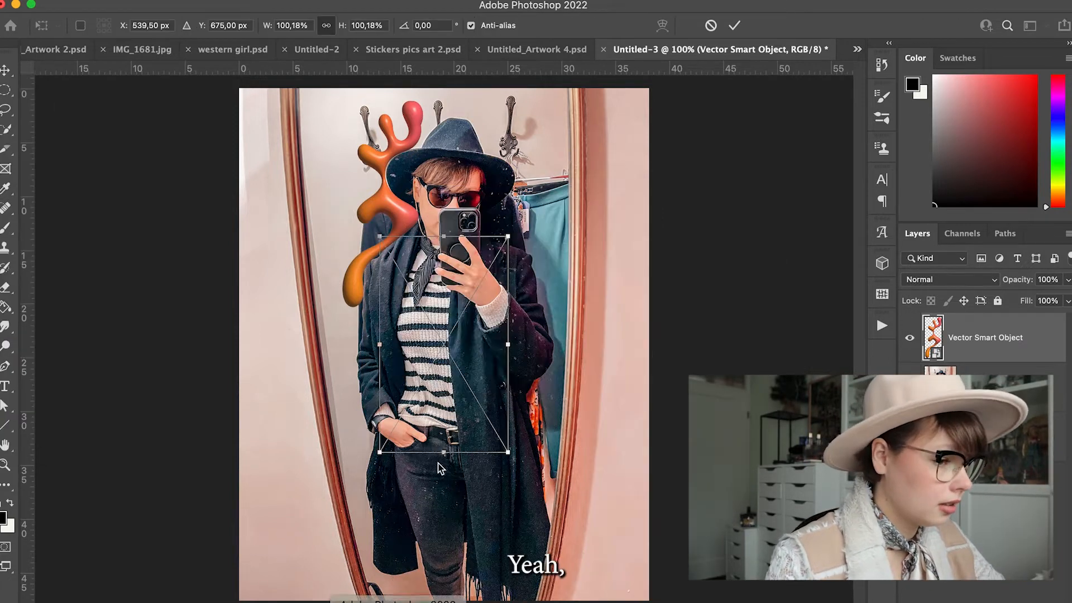
drag(460, 320, 547, 207)
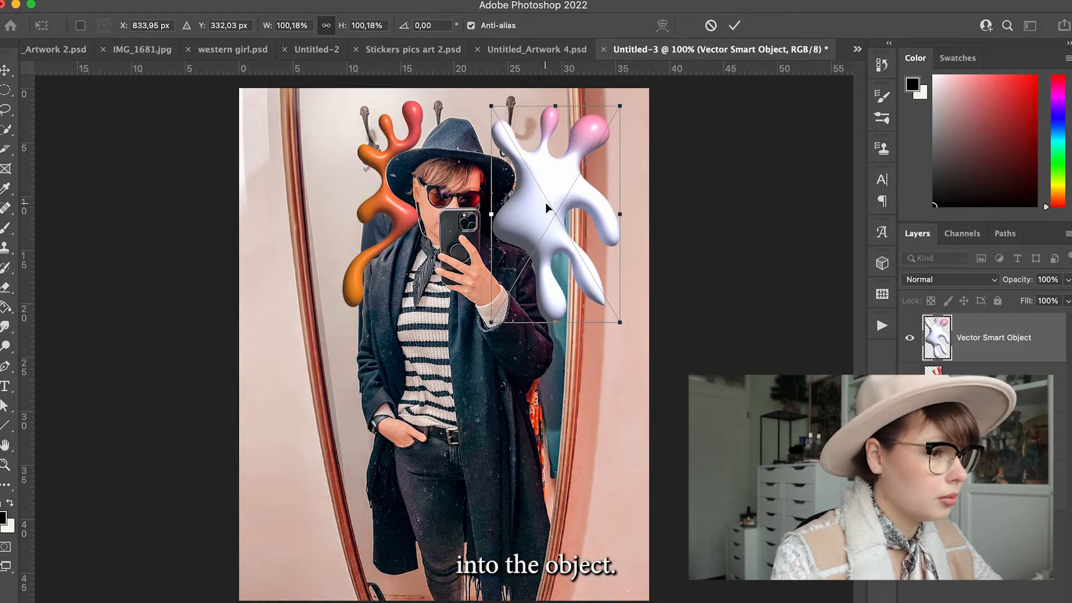
key(Return)
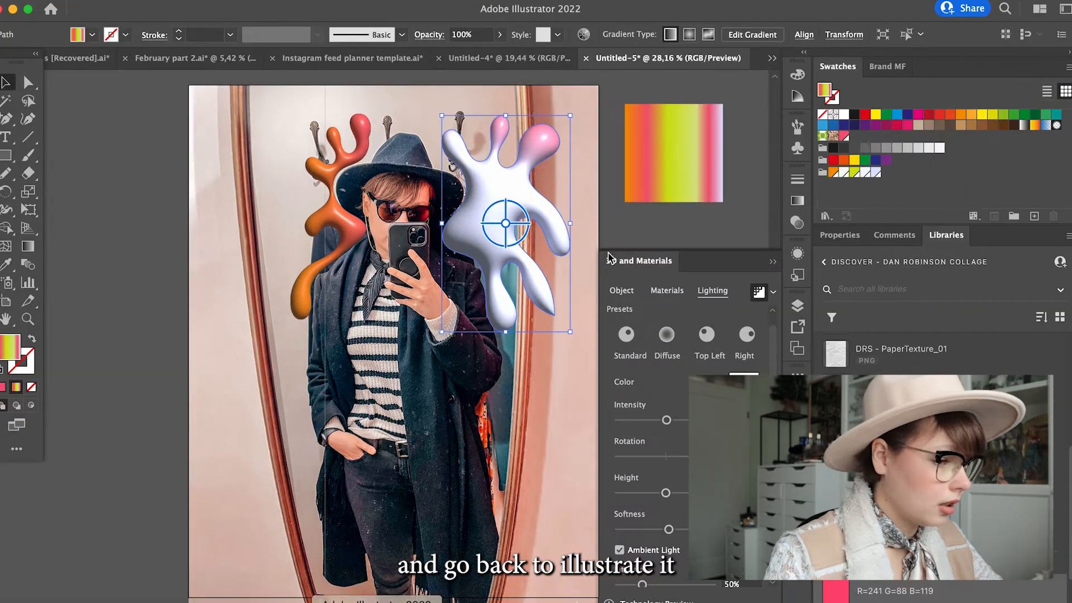
Back in Illustrator, draw a small dripping splash below the phone with the Pencil tool and fill it with the multicolor gradient.
click(413, 260)
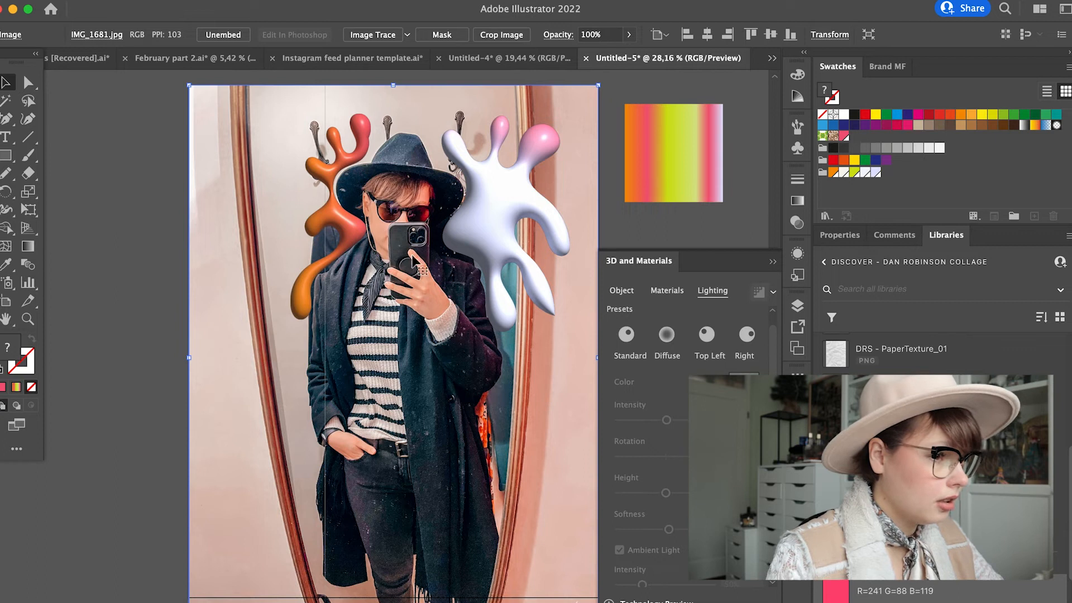
key(super+equal)
key(super+equal)
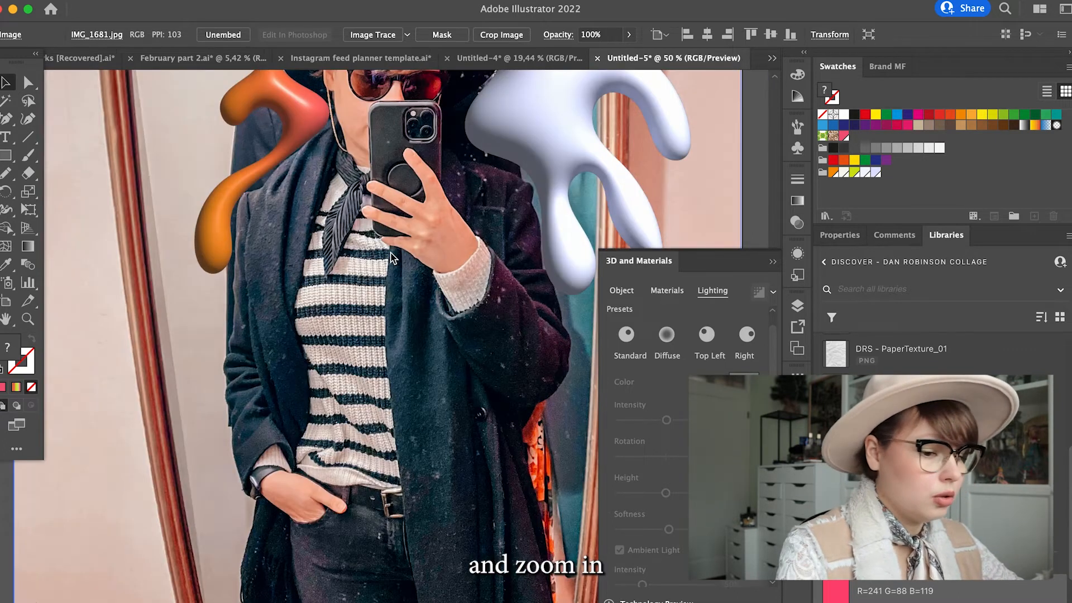
scroll(424, 223, up, 3)
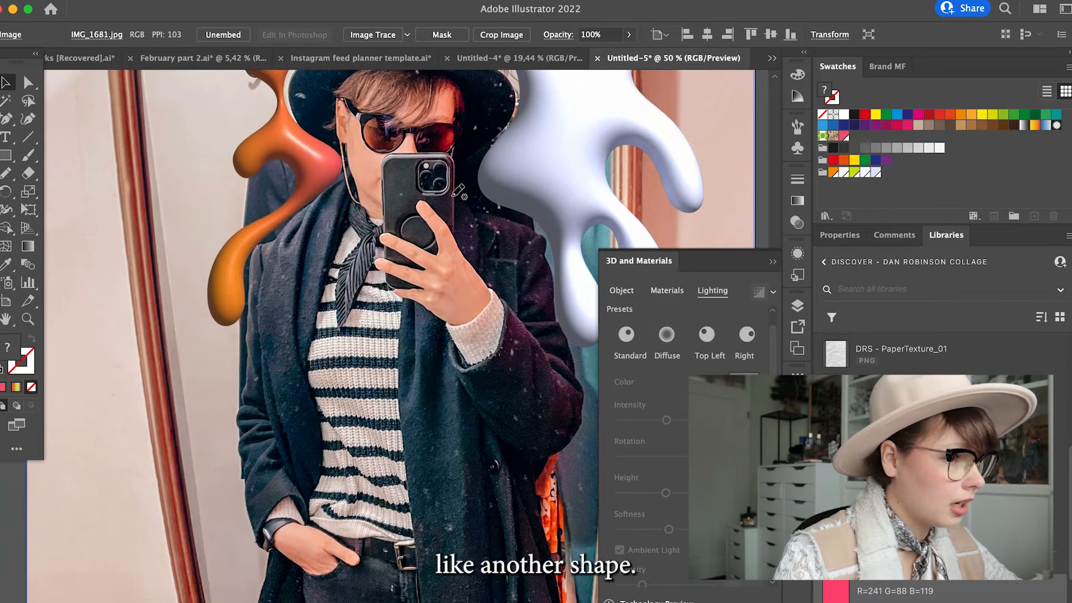
key(n)
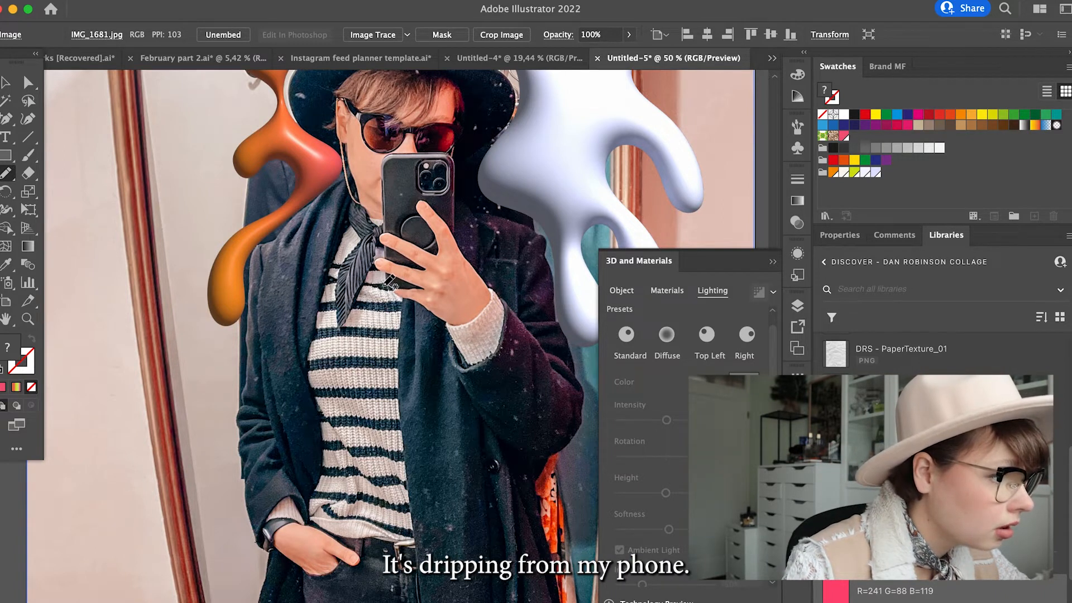
mouse_move(389, 378)
mouse_down()
mouse_move(400, 346)
mouse_move(414, 369)
mouse_move(415, 332)
mouse_move(429, 405)
mouse_move(427, 345)
mouse_move(447, 366)
mouse_up()
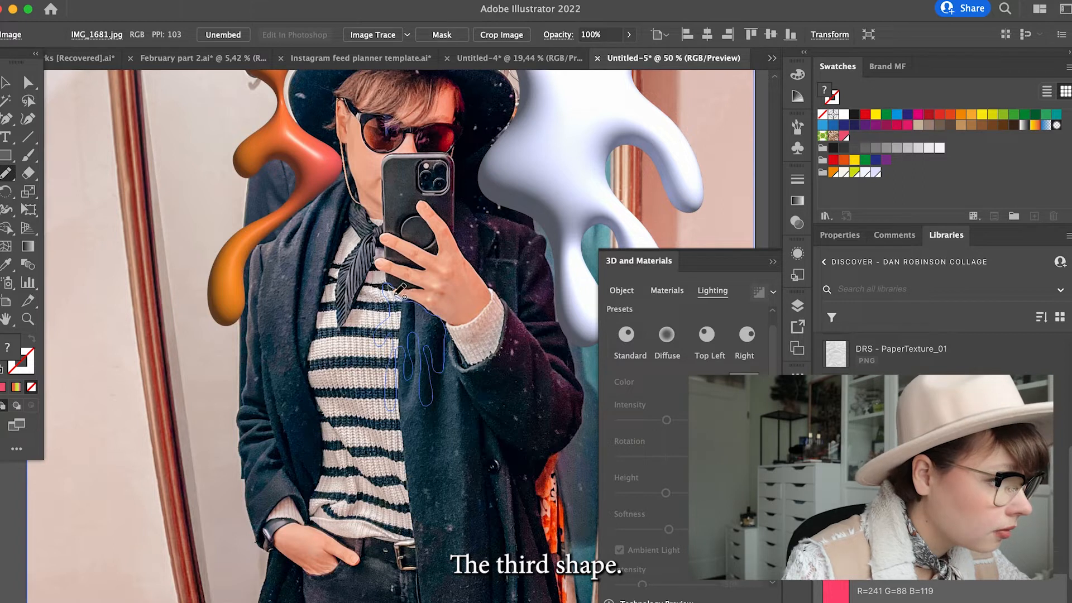
key(period)
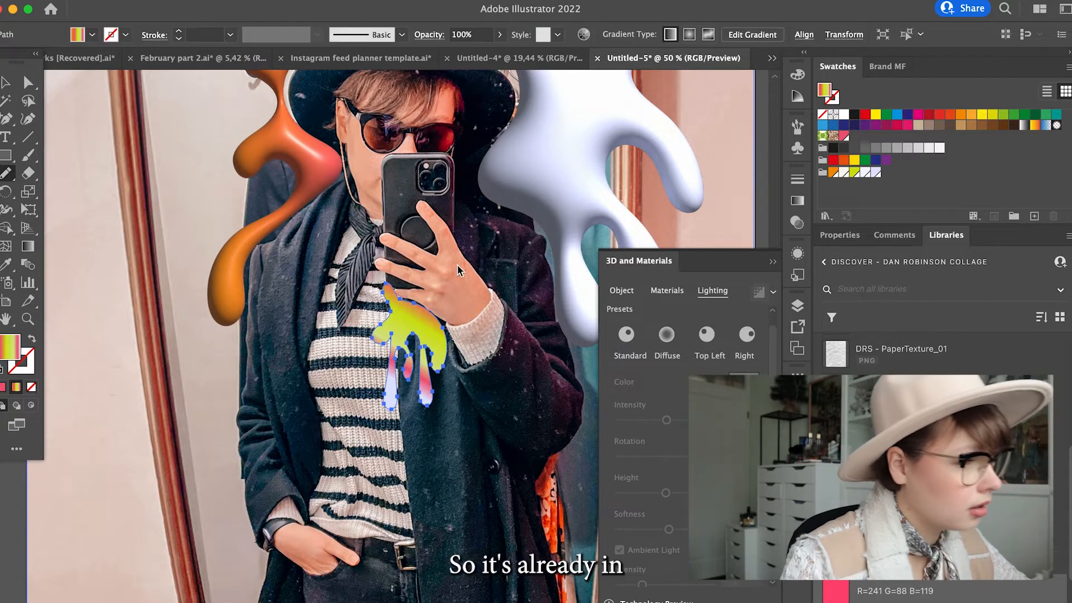
Redirect the drip's linear gradient diagonally from upper left to lower right so that green covers most of the shape.
click(797, 202)
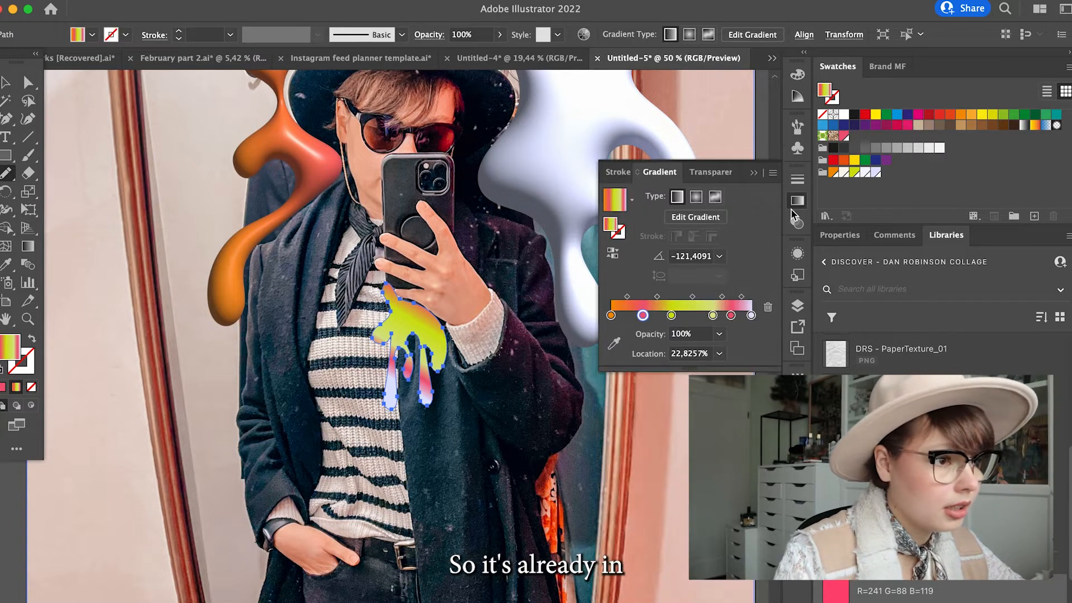
click(696, 217)
mouse_move(341, 186)
mouse_down()
mouse_move(505, 482)
mouse_move(473, 422)
mouse_up()
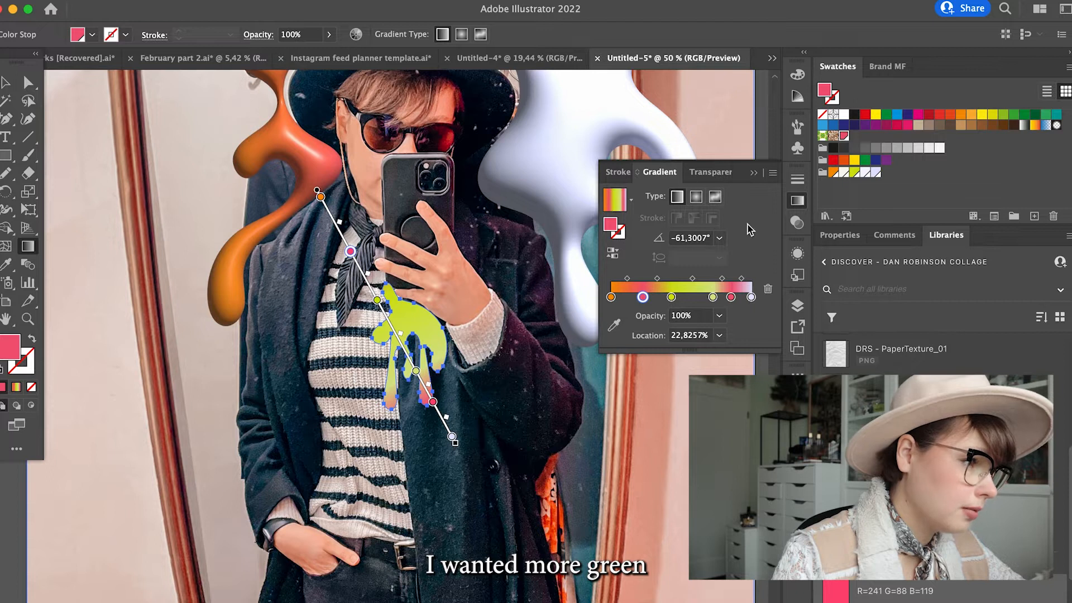
Apply the 3D Inflate effect to the green drip and increase its light intensity and softness.
click(797, 391)
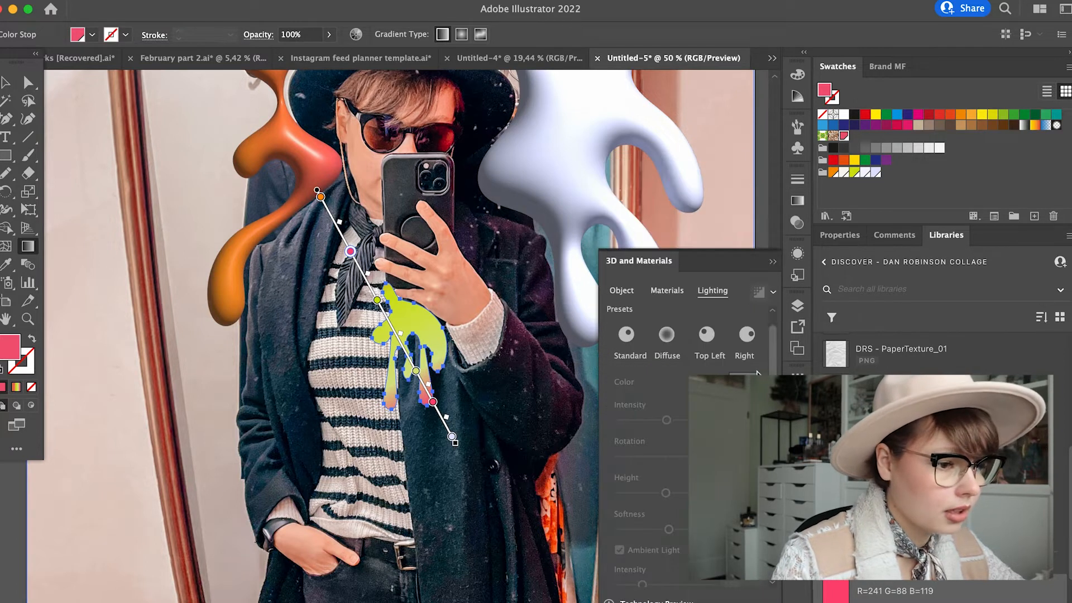
click(621, 289)
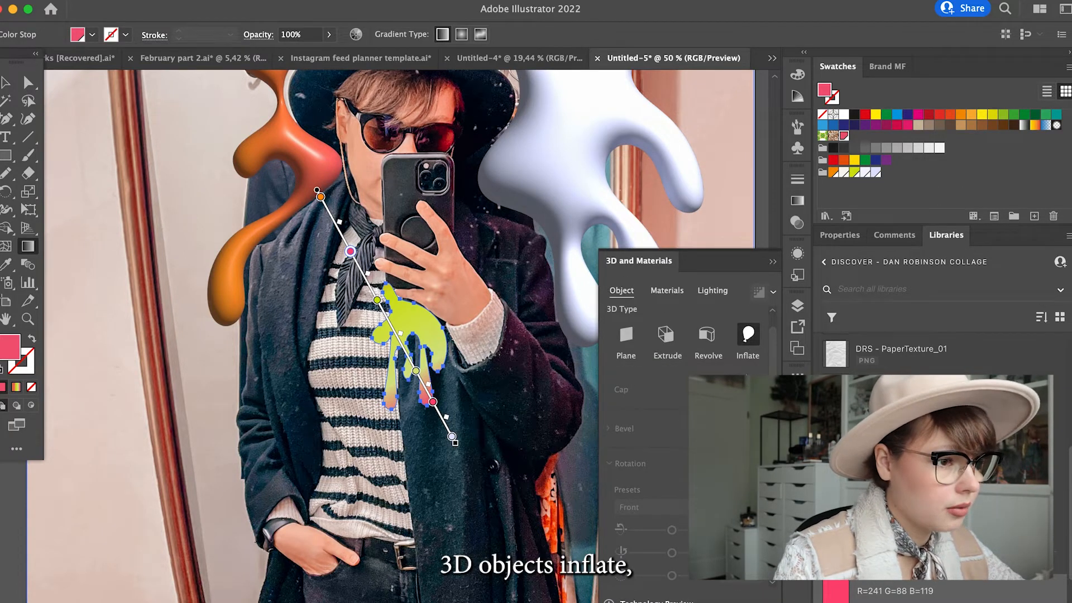
click(748, 335)
click(715, 292)
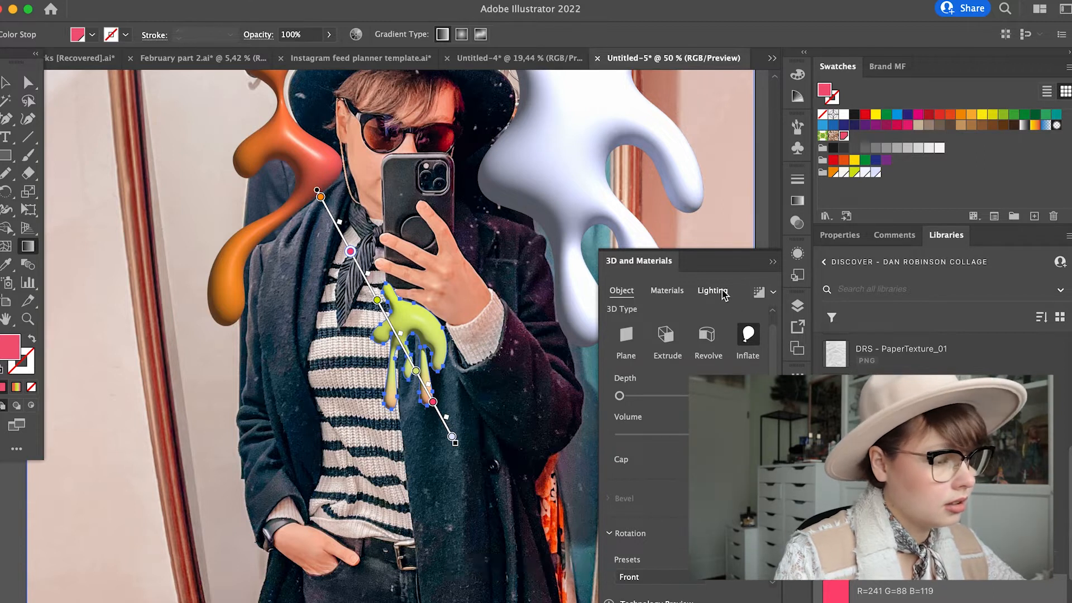
drag(651, 420, 663, 420)
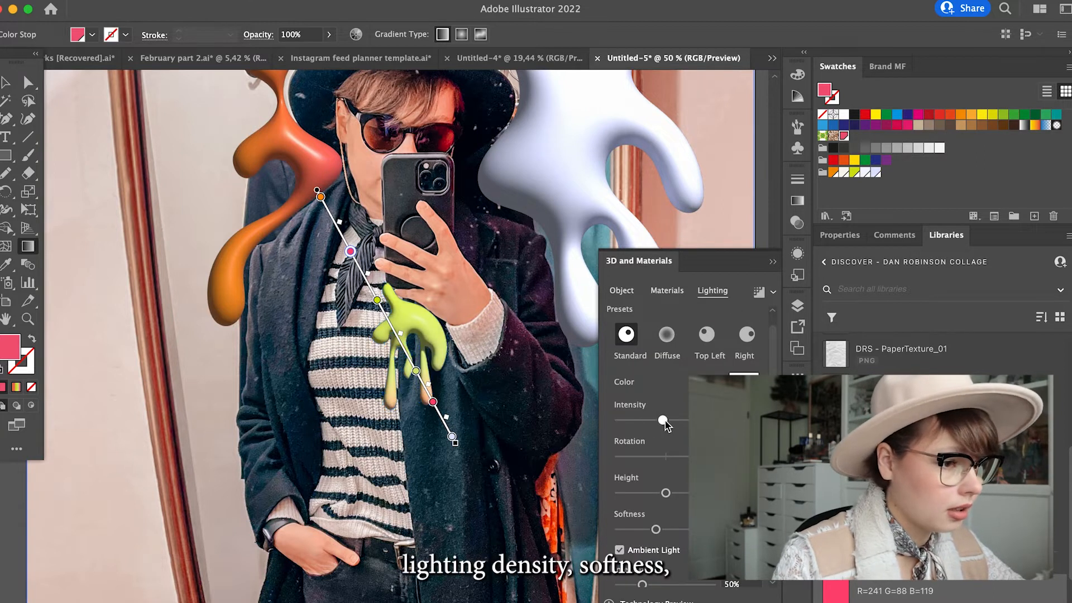
drag(657, 529, 665, 529)
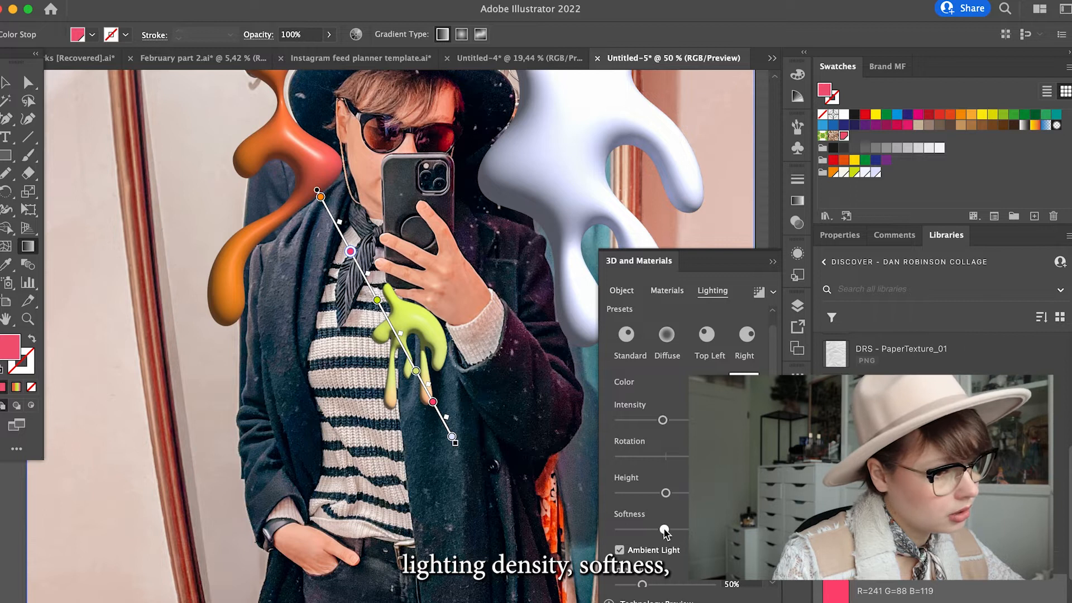
Copy the inflated green drip and paste it into the Photoshop document as a Smart Object.
key(v)
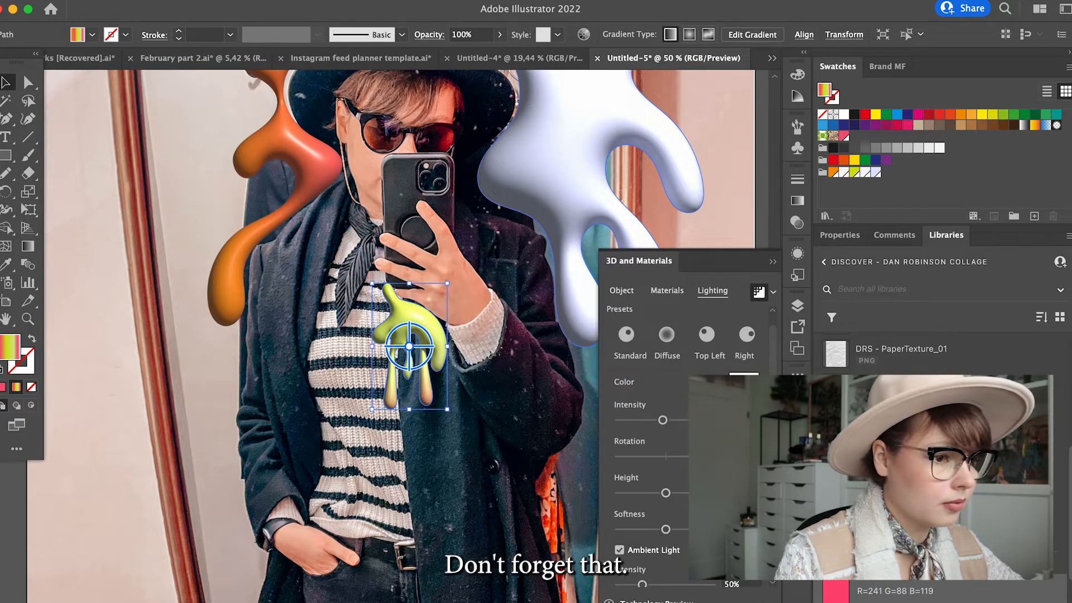
key(super)
key(super)
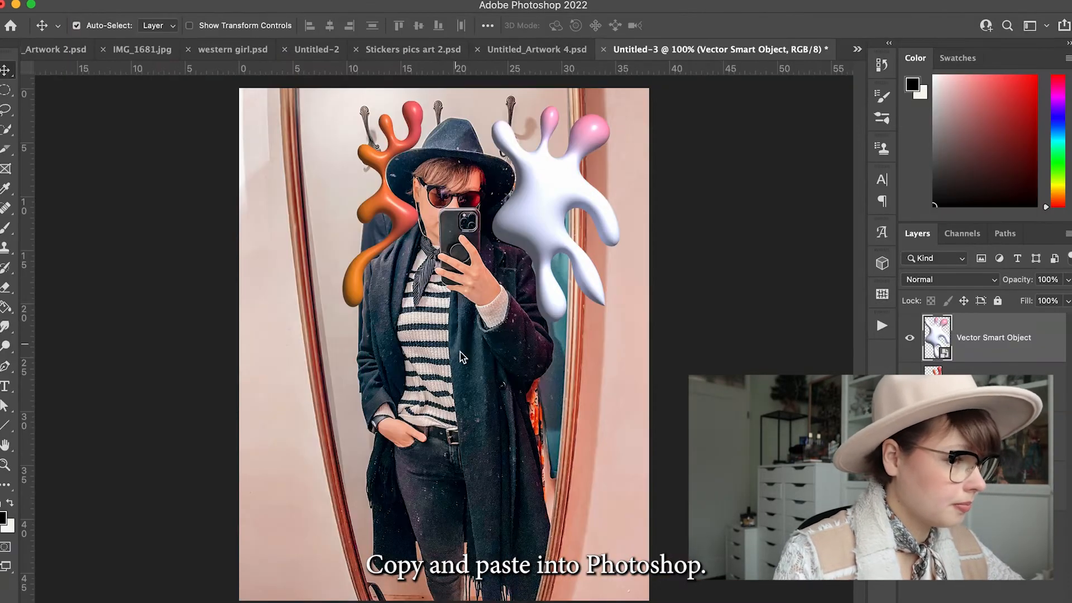
key(super+v)
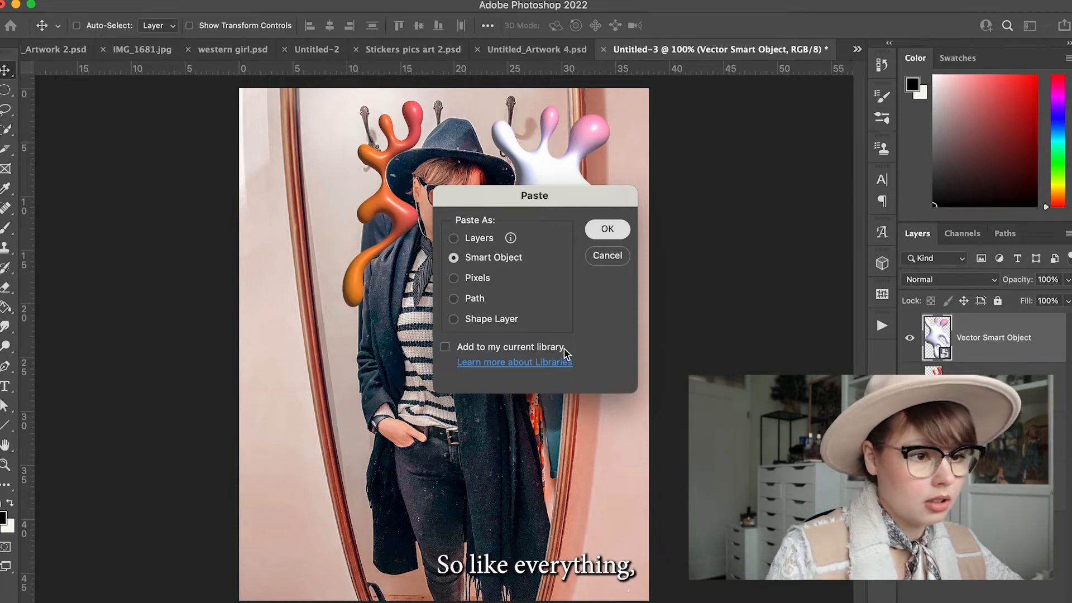
key(Return)
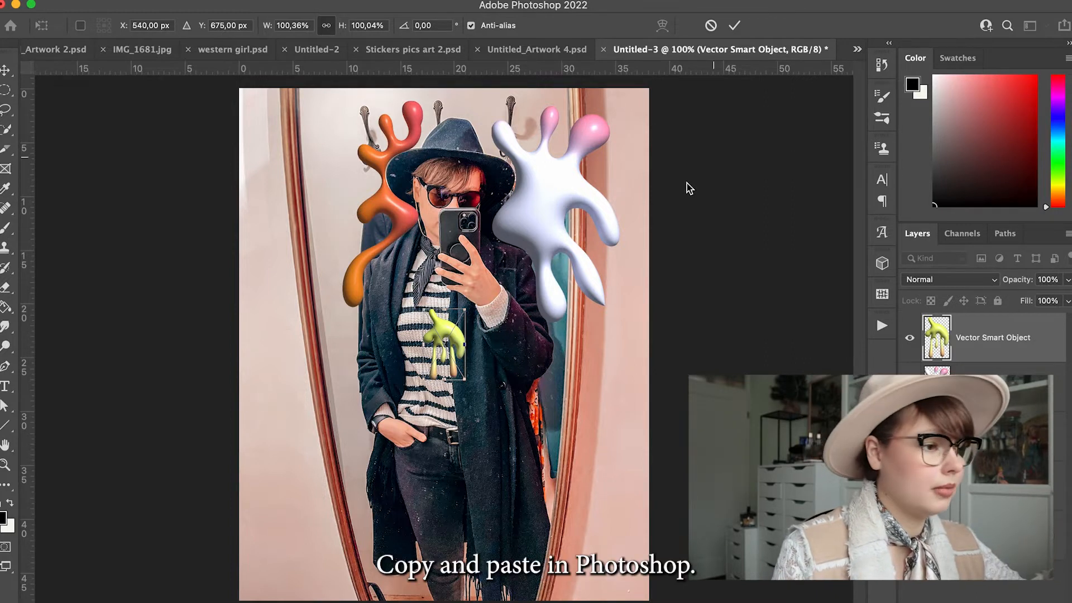
Position the green drip directly under the phone and fingers, commit the placement and review the whole composition.
key(super+plus)
key(super+plus)
key(super+plus)
drag(605, 181, 578, 292)
drag(454, 400, 477, 287)
key(Return)
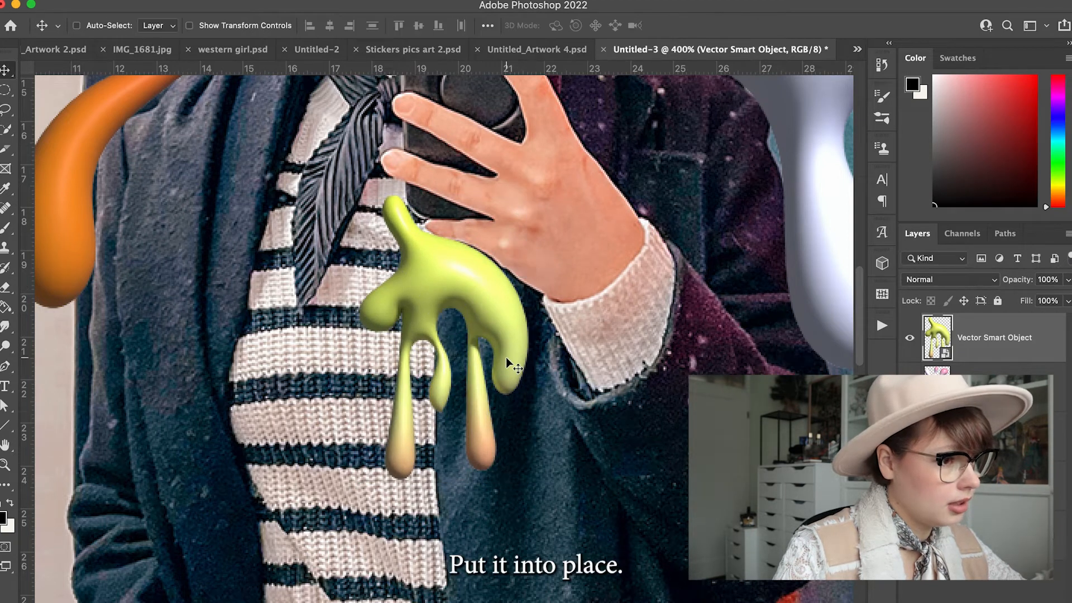
key(super+minus)
key(super+minus)
key(super+minus)
key(super+minus)
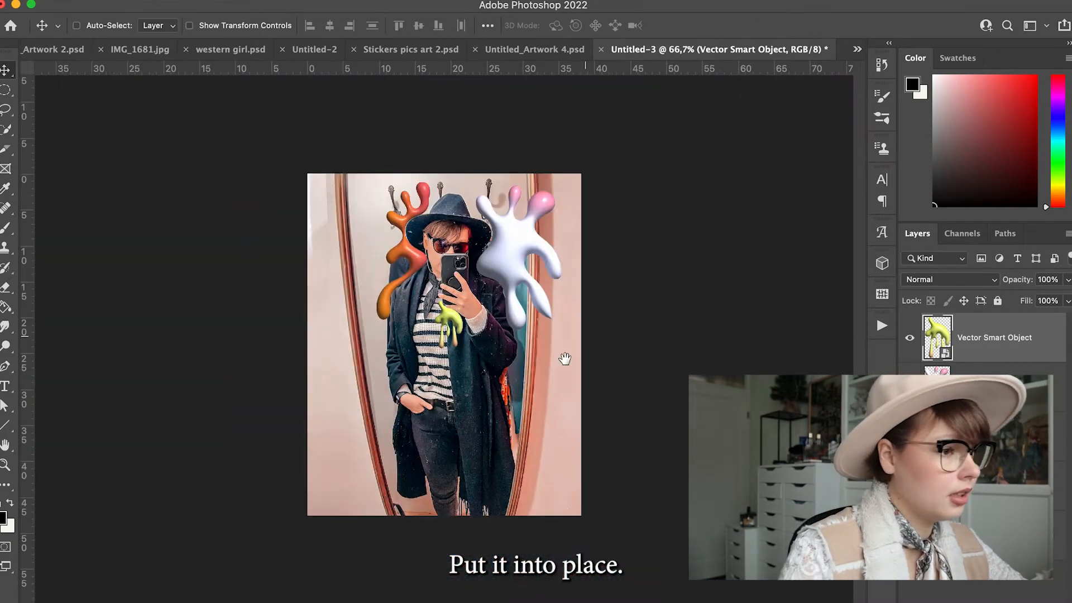
scroll(515, 326, up, 3)
scroll(517, 334, down, 1)
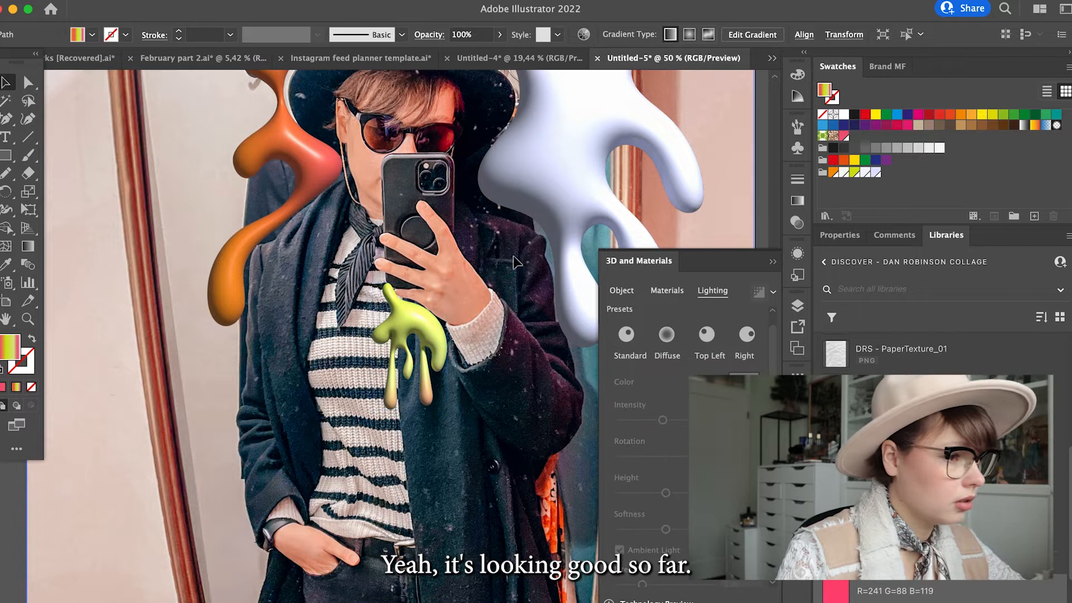
Draw a small freehand drip shape with the Pencil tool over the hat brim, with one long drop down the forehead.
click(517, 263)
scroll(505, 267, up, 2)
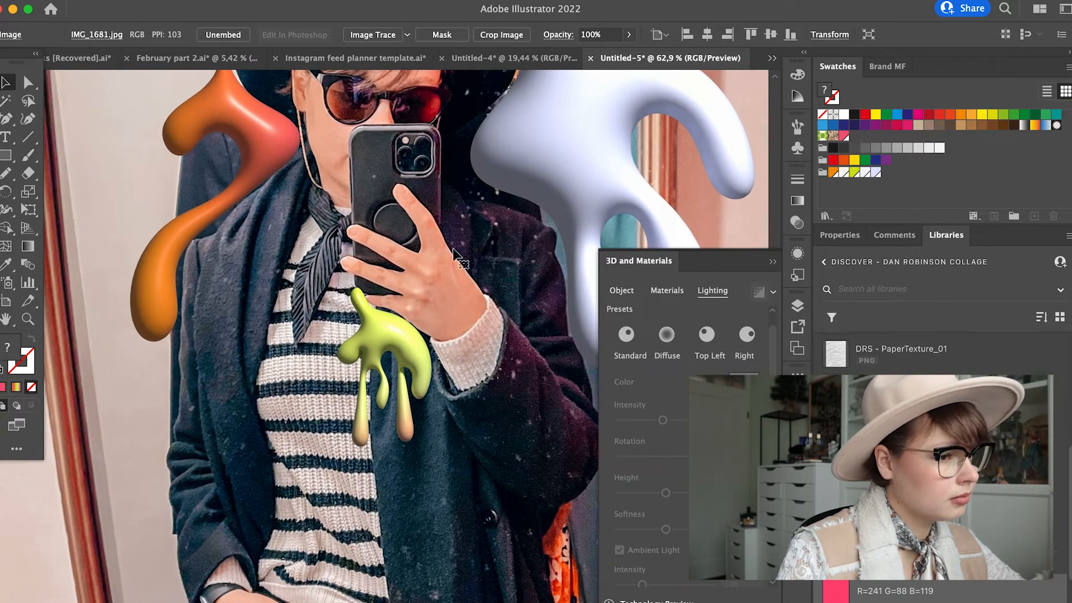
scroll(454, 251, up, 3)
scroll(454, 251, up, 3)
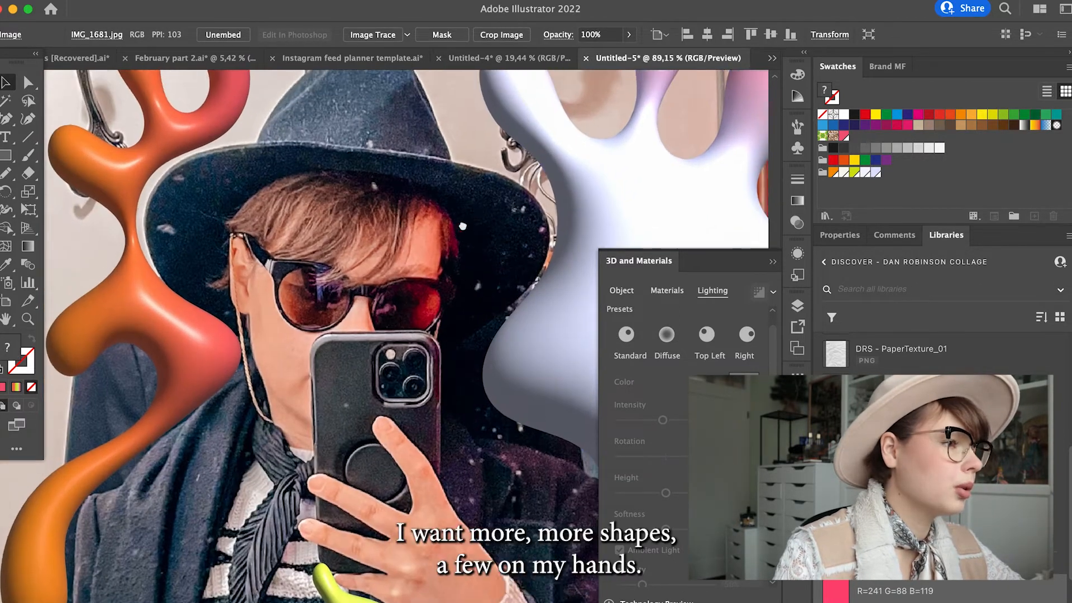
scroll(462, 226, up, 1)
scroll(462, 226, right, 1)
key(n)
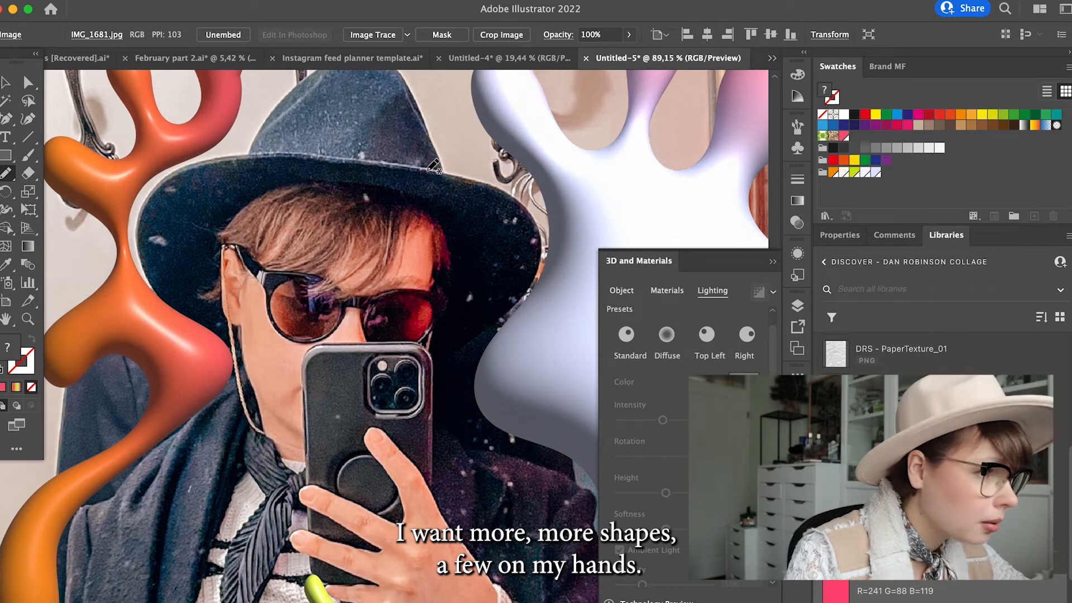
mouse_move(441, 193)
mouse_down()
mouse_move(423, 259)
mouse_move(425, 221)
mouse_move(407, 196)
mouse_move(448, 204)
mouse_up()
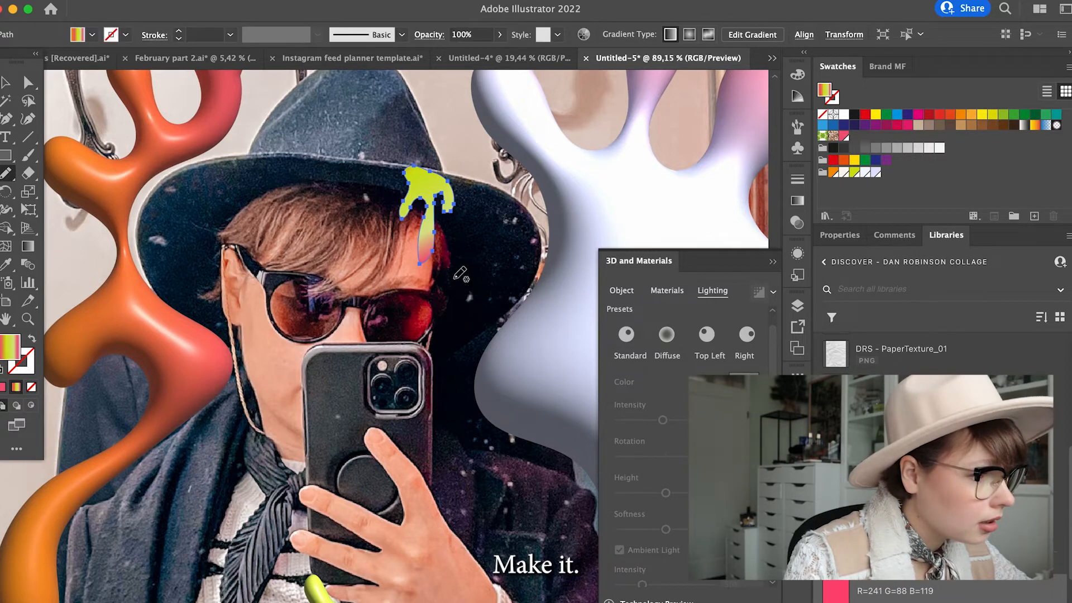
Round all the corners of the small drip shape on the hat brim.
key(a)
mouse_move(428, 252)
mouse_down()
mouse_move(424, 269)
mouse_move(425, 250)
mouse_up()
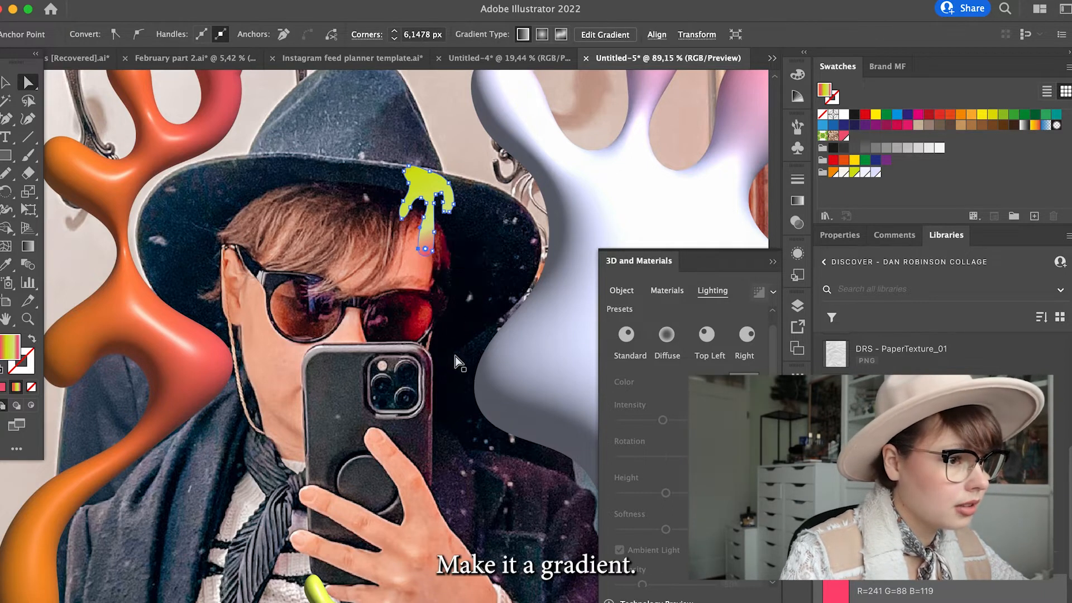
key(v)
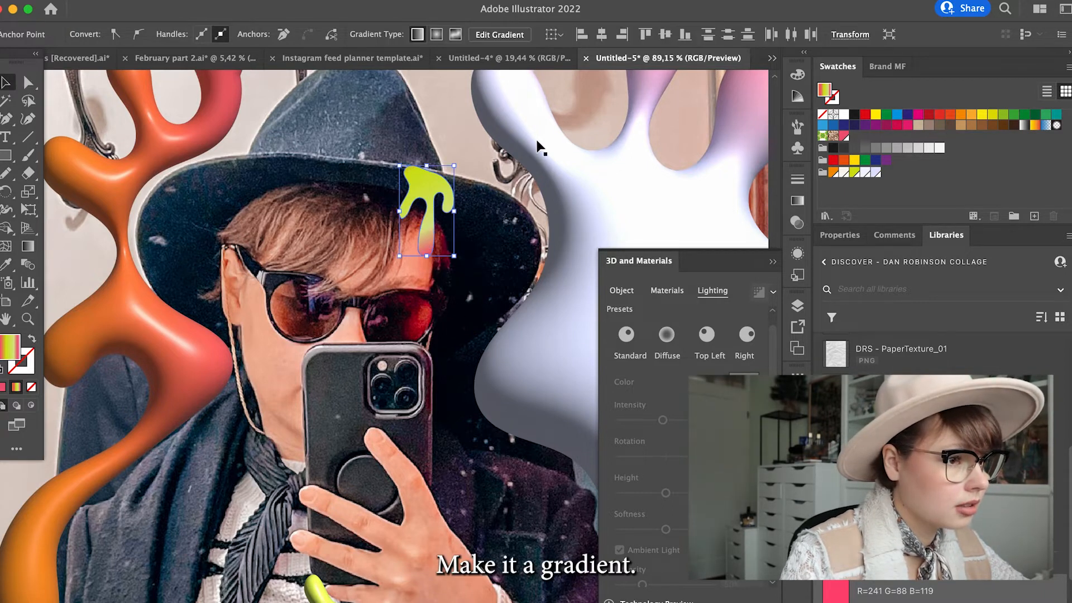
Redirect the small drip's linear gradient diagonally from upper right to lower left so that pink covers more of the shape.
click(797, 201)
click(695, 217)
drag(549, 114, 398, 222)
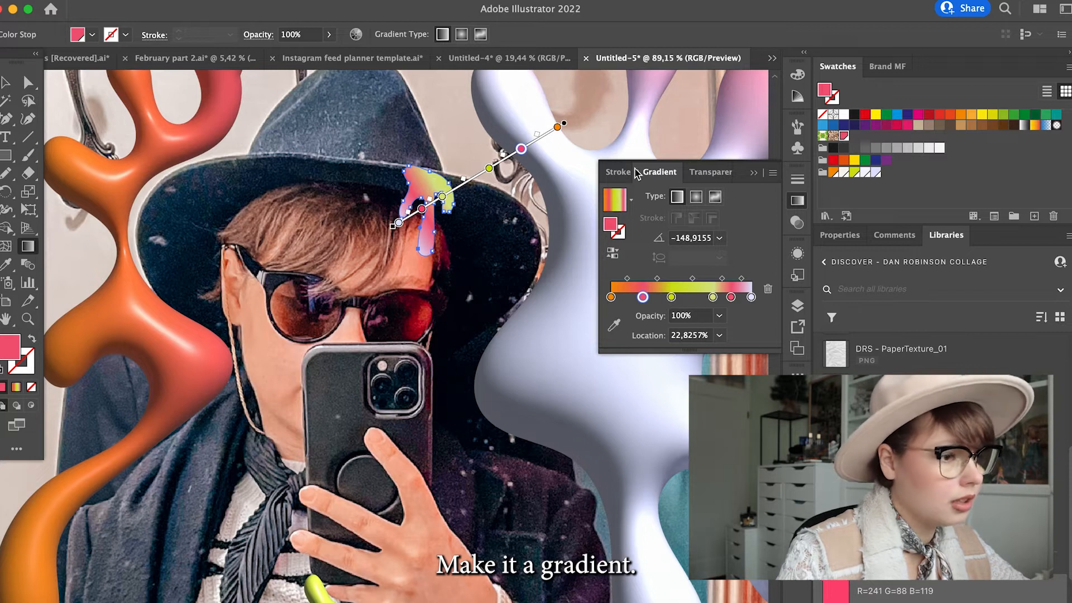
Apply the 3D Inflate effect to the small pink drip and render it with ray tracing.
click(797, 378)
click(632, 290)
key(v)
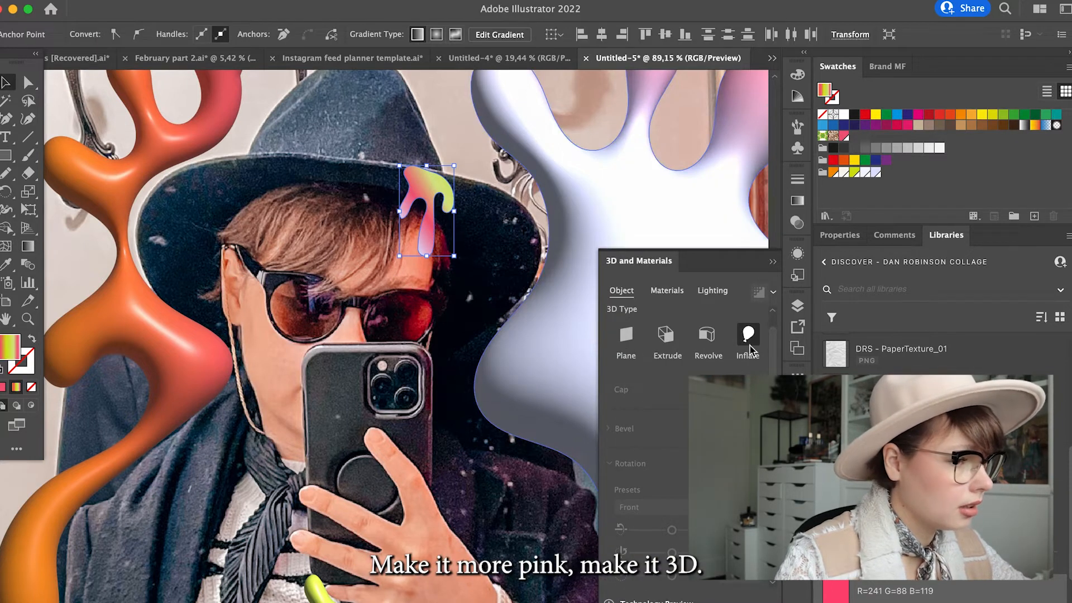
click(750, 349)
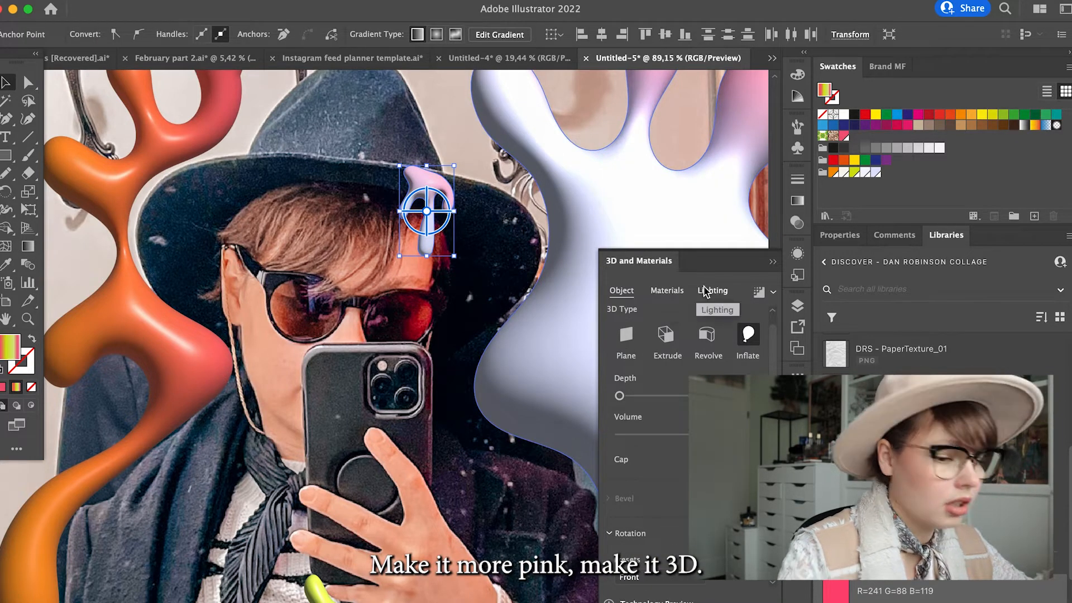
click(707, 290)
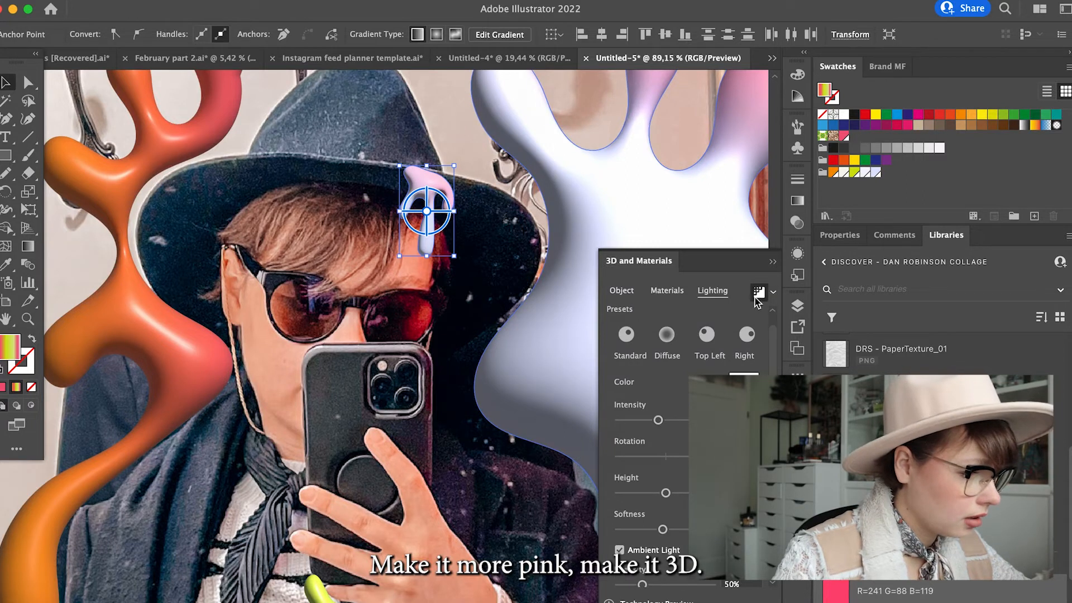
click(757, 292)
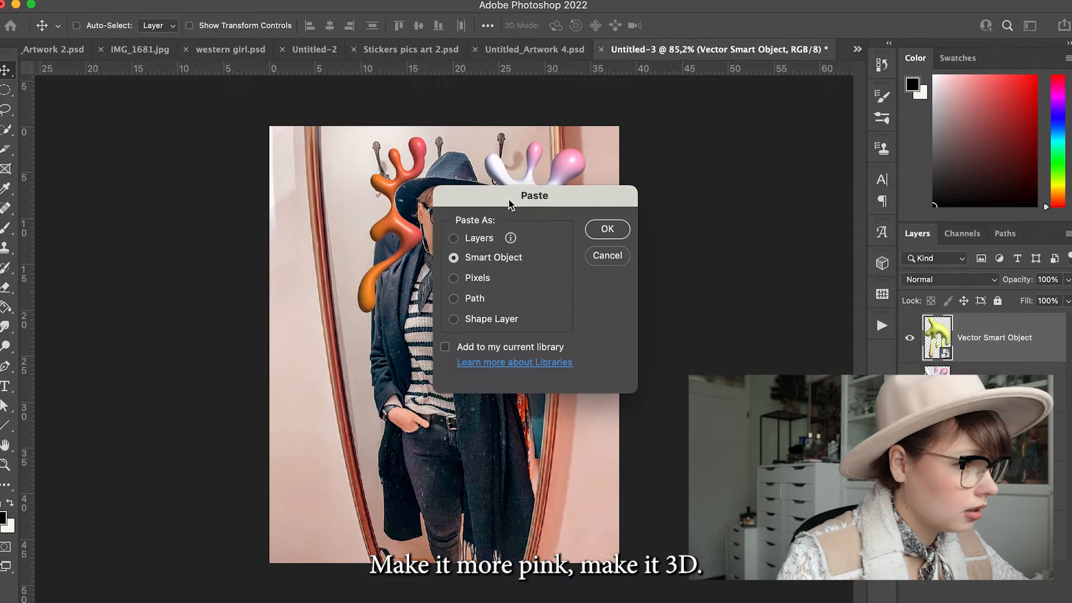
click(595, 236)
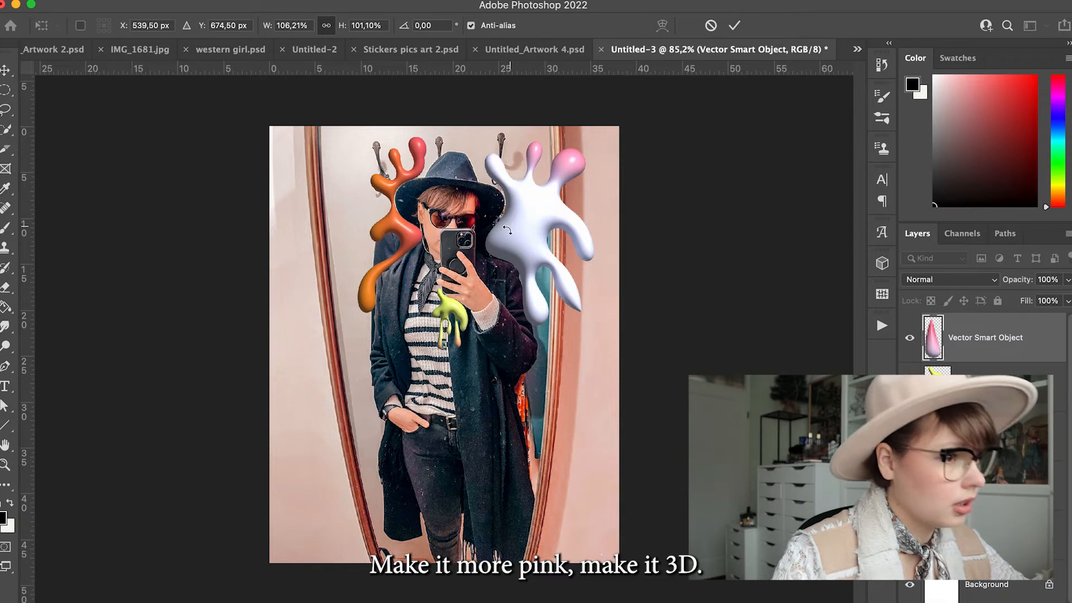
scroll(444, 344, up, 3)
drag(450, 338, 476, 310)
key(Escape)
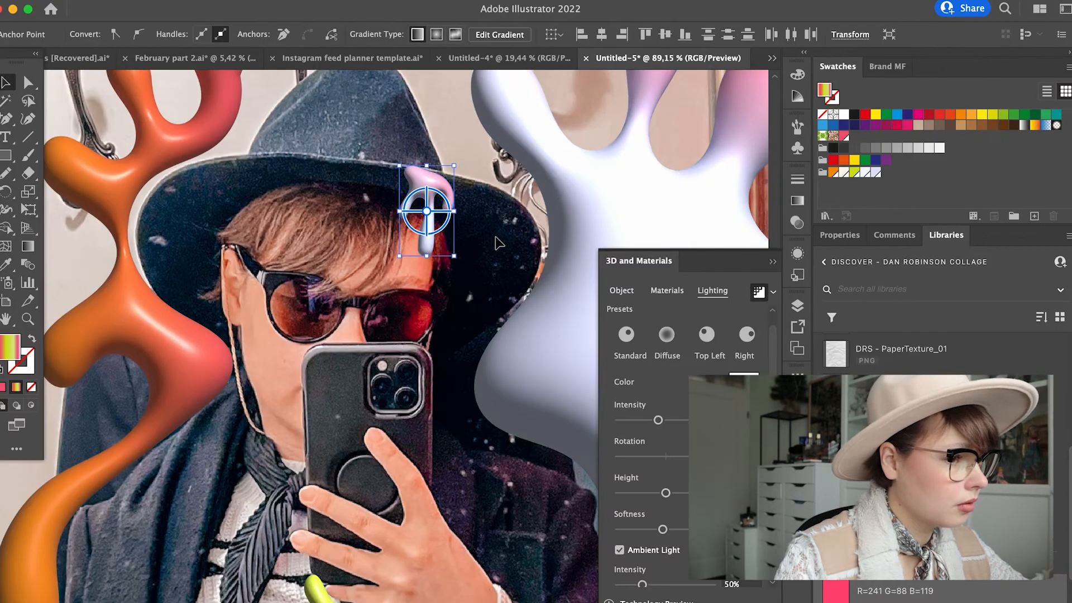
Reselect and copy the inflated pink drip in Illustrator, and paste it into the Photoshop document as a Smart Object.
click(496, 238)
click(440, 184)
key(super+c)
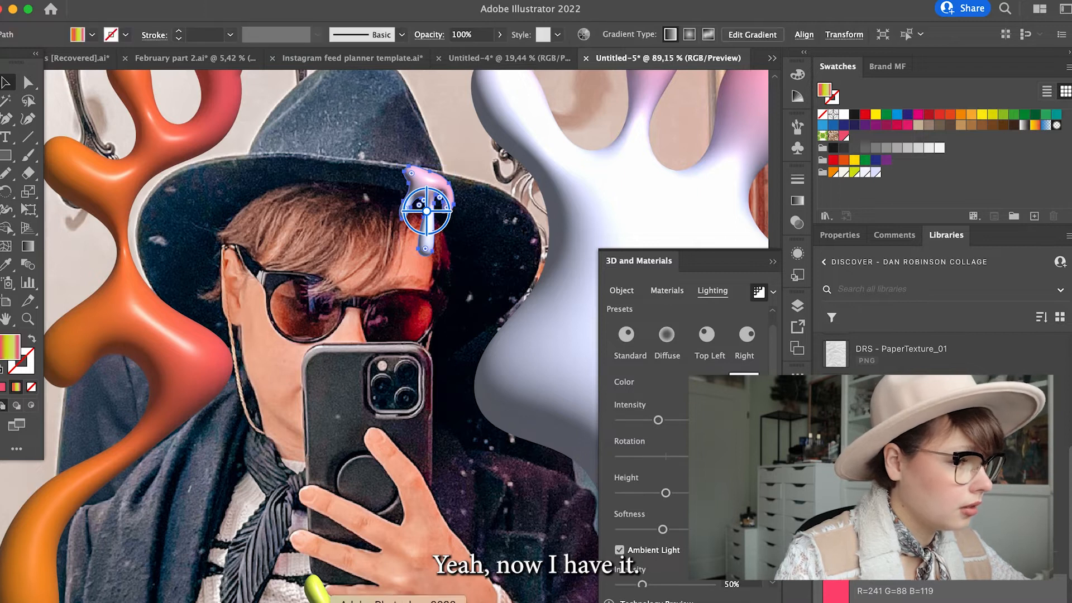
click(398, 602)
key(super+v)
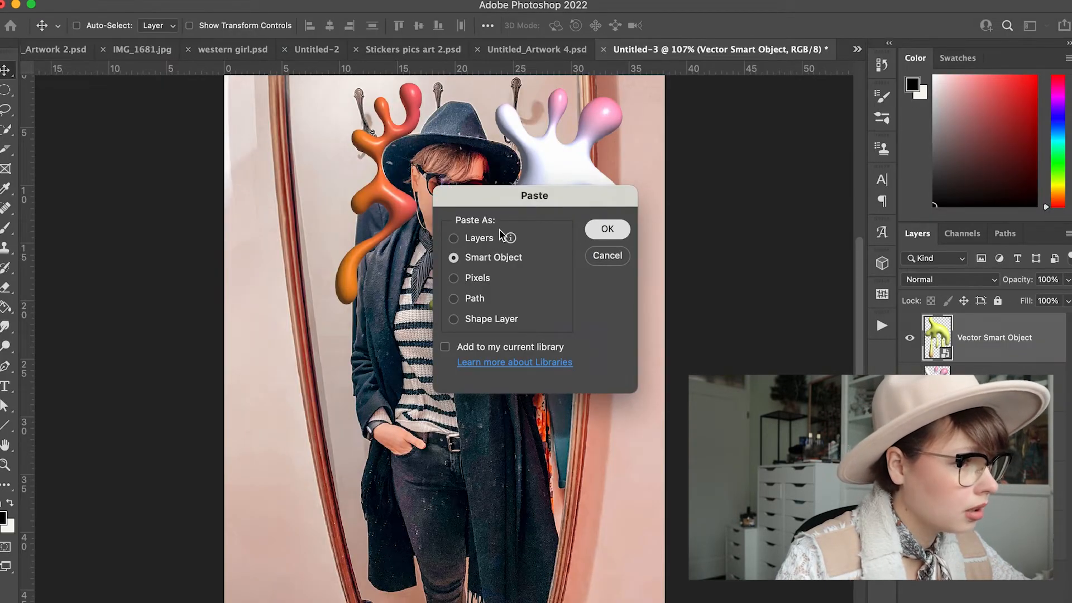
key(Return)
Position the pink drip on the hat brim above the sunglasses and commit the placement.
drag(458, 324, 492, 161)
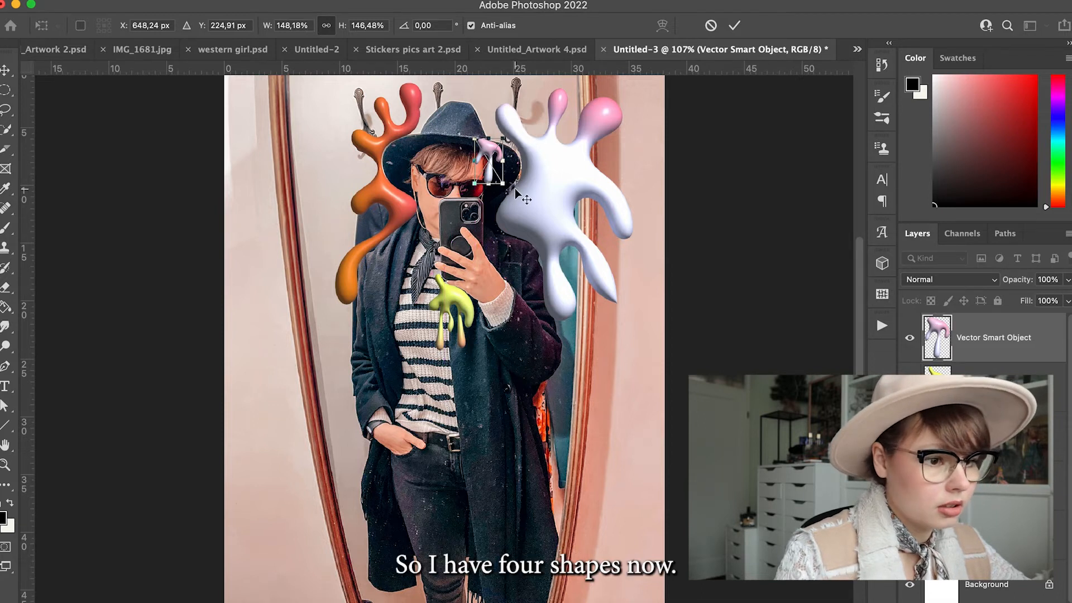
key(Return)
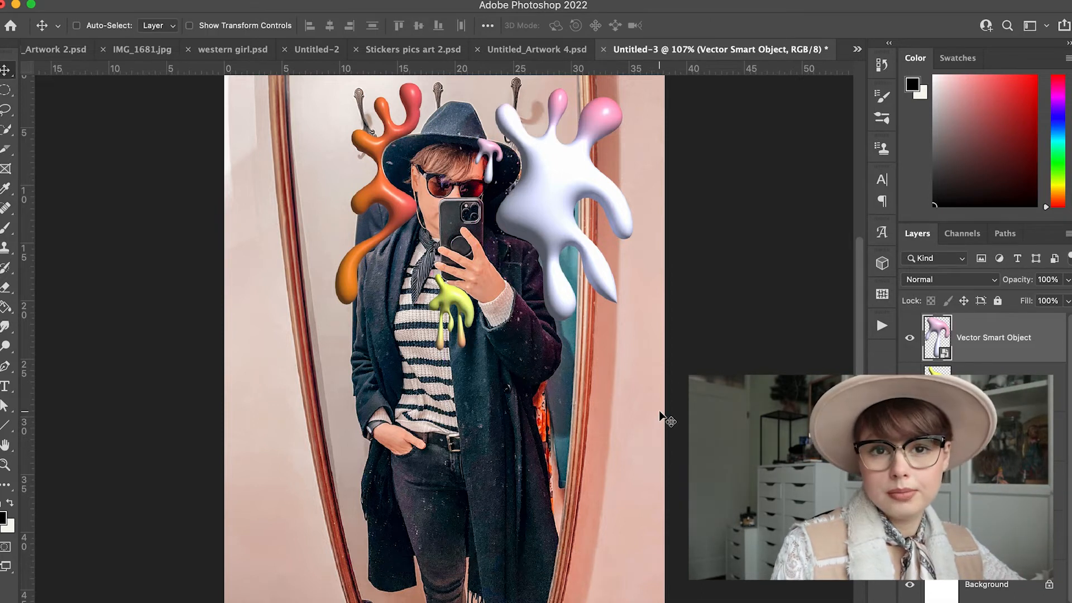
key(super+1)
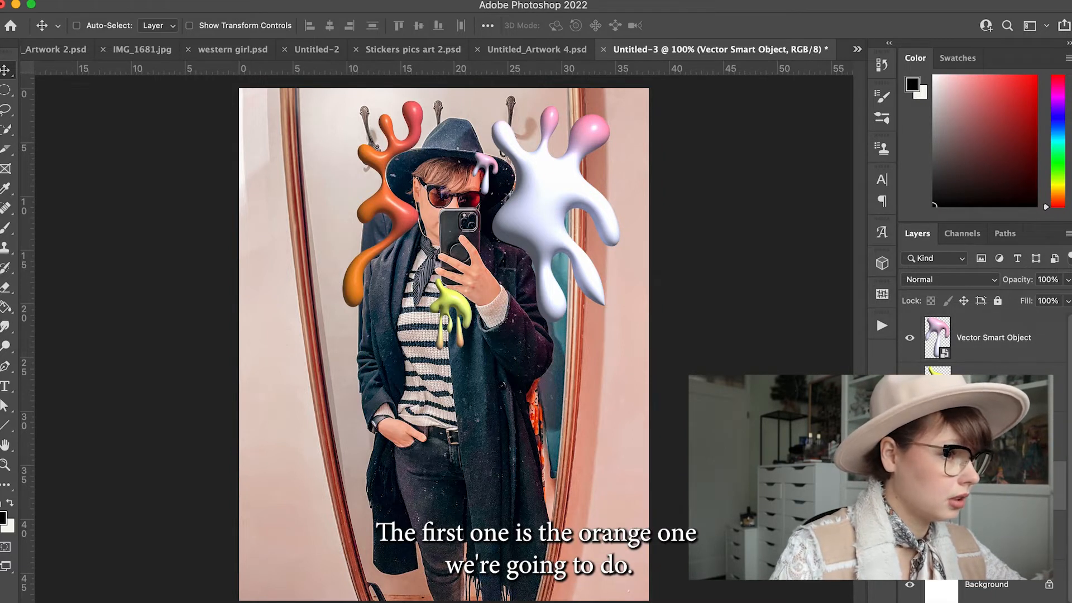
On a new layer, paint a black shadow with a 70 px brush along the orange splash's lower arm and move the layer beneath the splash.
key(super+shift+alt+n)
key(super+equal)
key(super+equal)
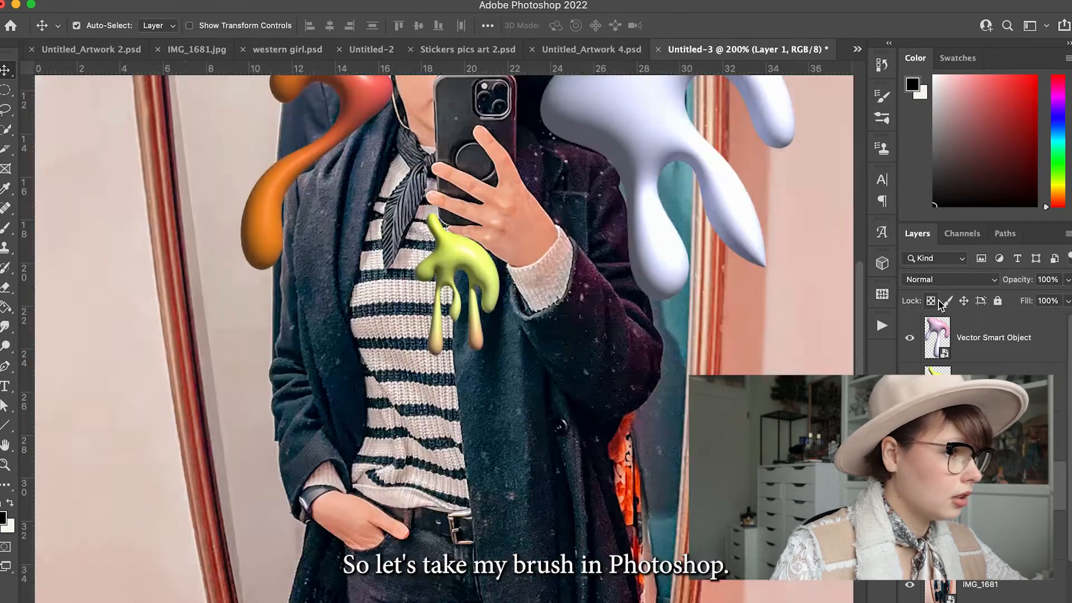
drag(283, 239, 311, 477)
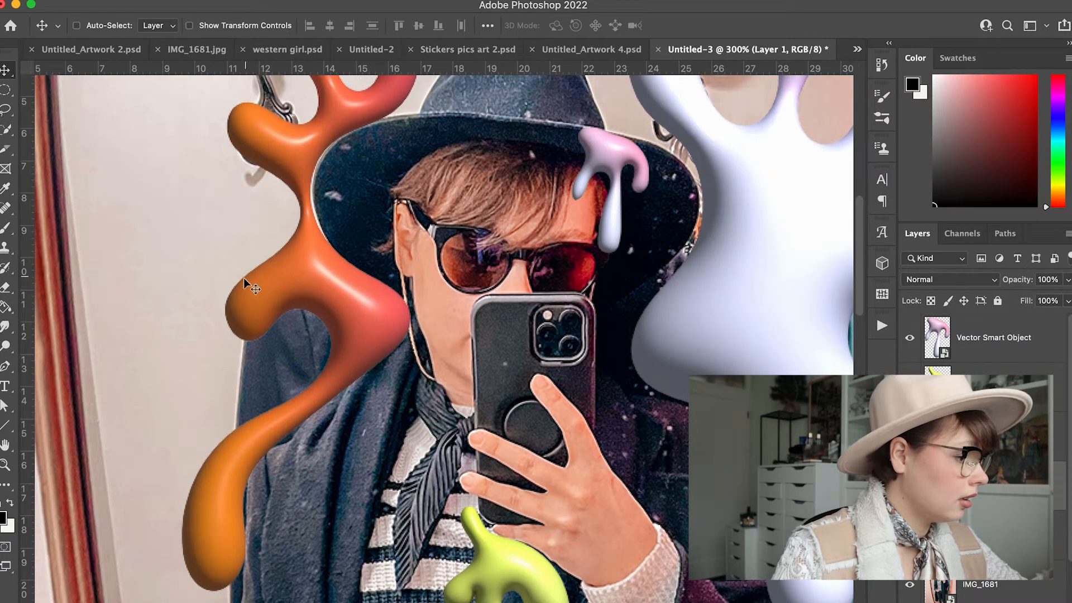
key(b)
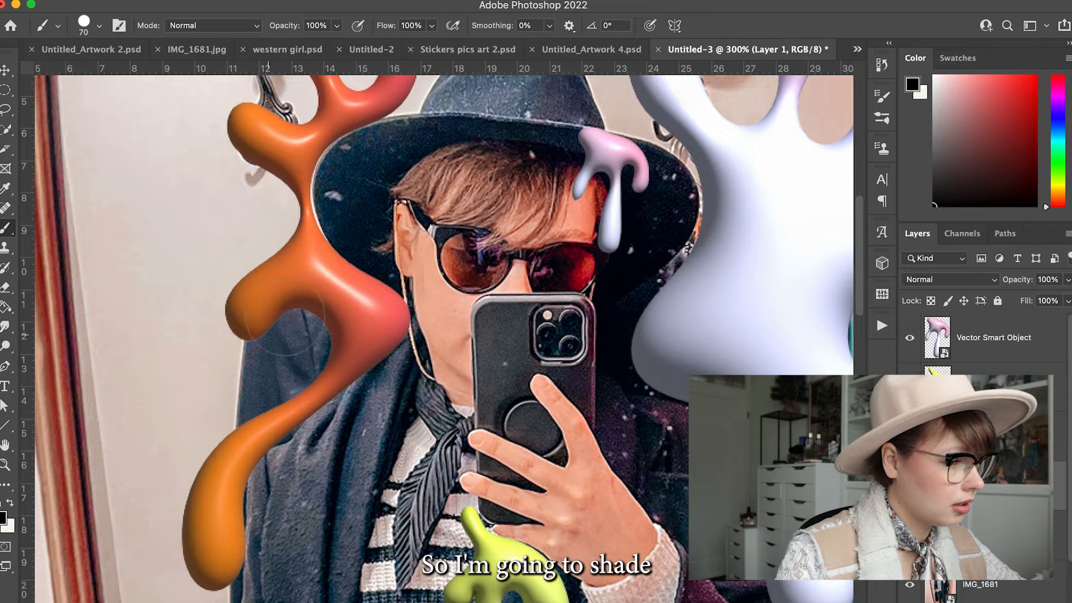
mouse_move(378, 333)
mouse_down()
mouse_move(337, 400)
mouse_move(252, 481)
mouse_move(244, 522)
mouse_up()
mouse_move(240, 554)
mouse_down()
mouse_move(225, 556)
mouse_move(226, 539)
mouse_up()
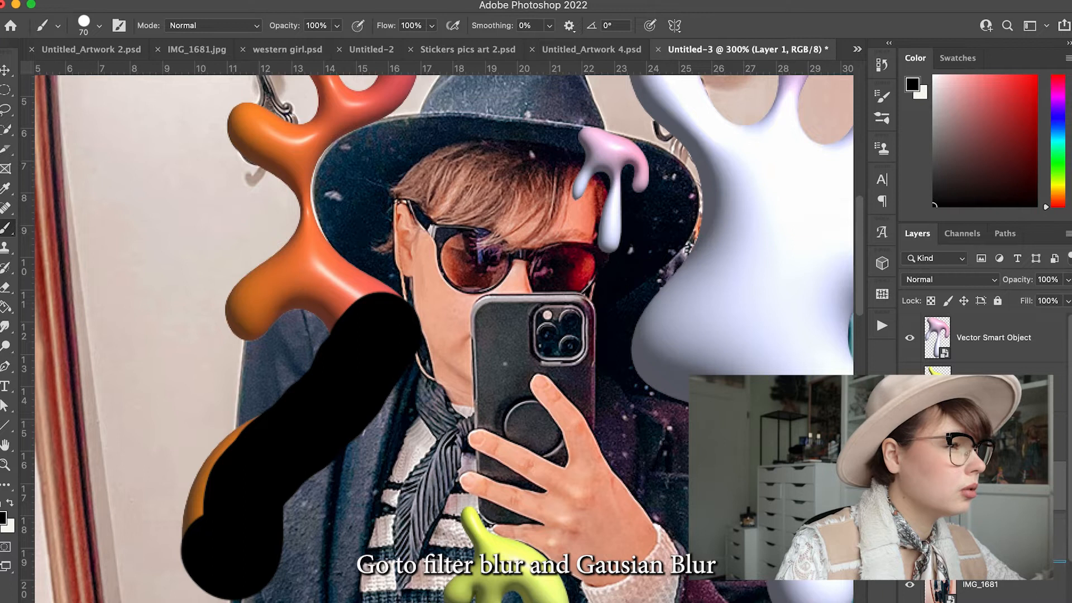
drag(994, 485, 994, 560)
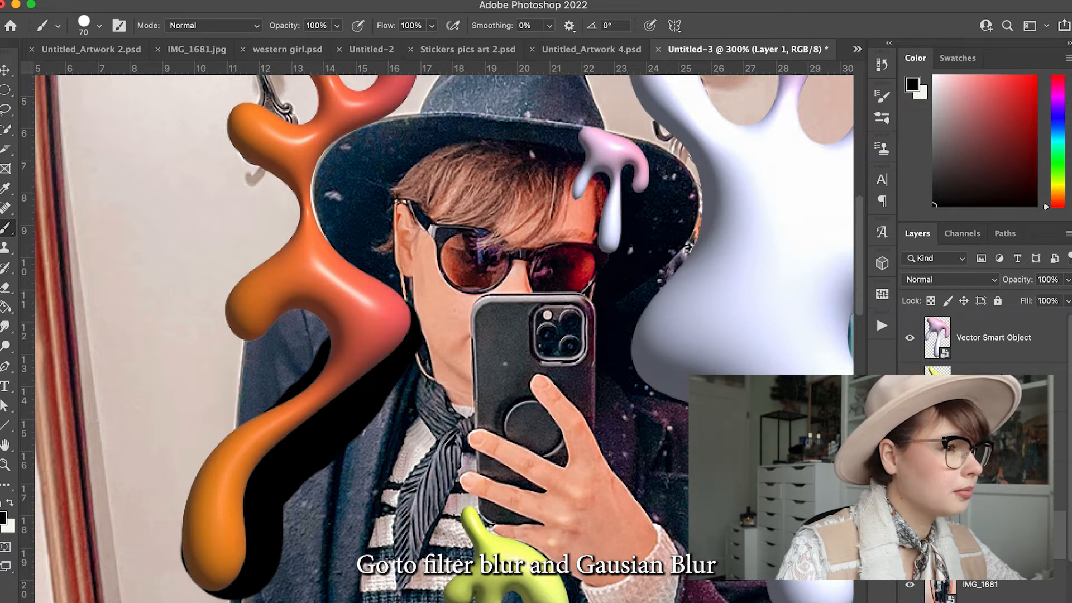
Soften the painted shadow with a Gaussian Blur of 36 pixels radius.
click(341, 1)
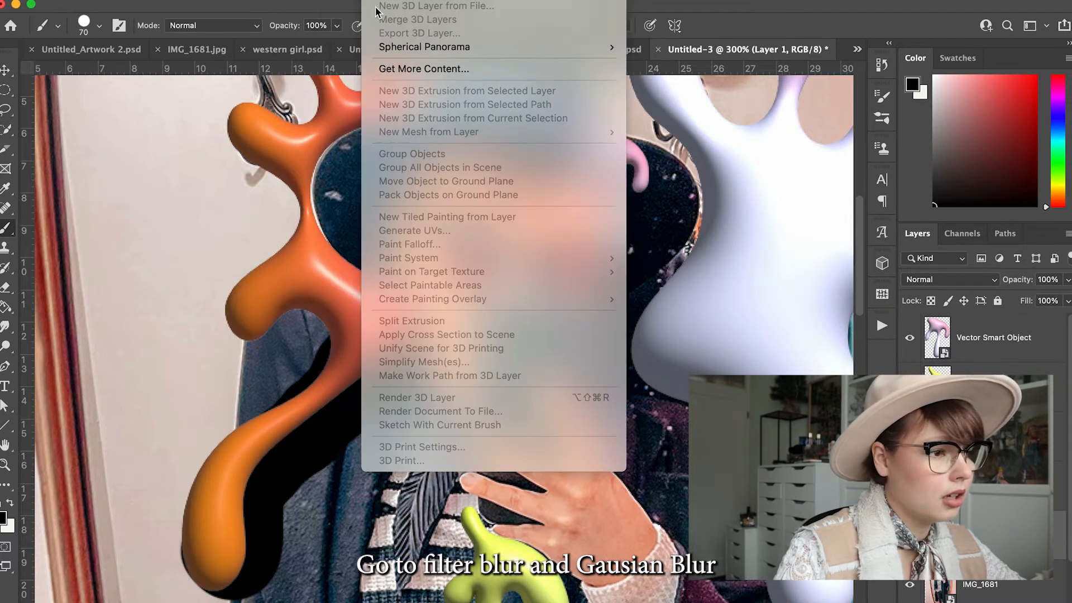
mouse_move(503, 181)
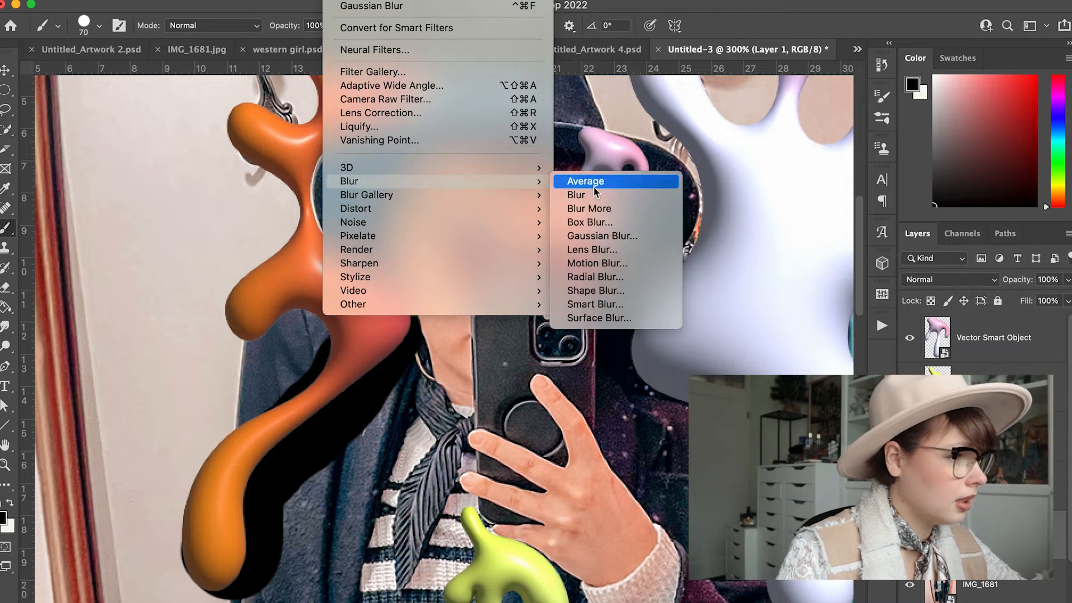
click(592, 236)
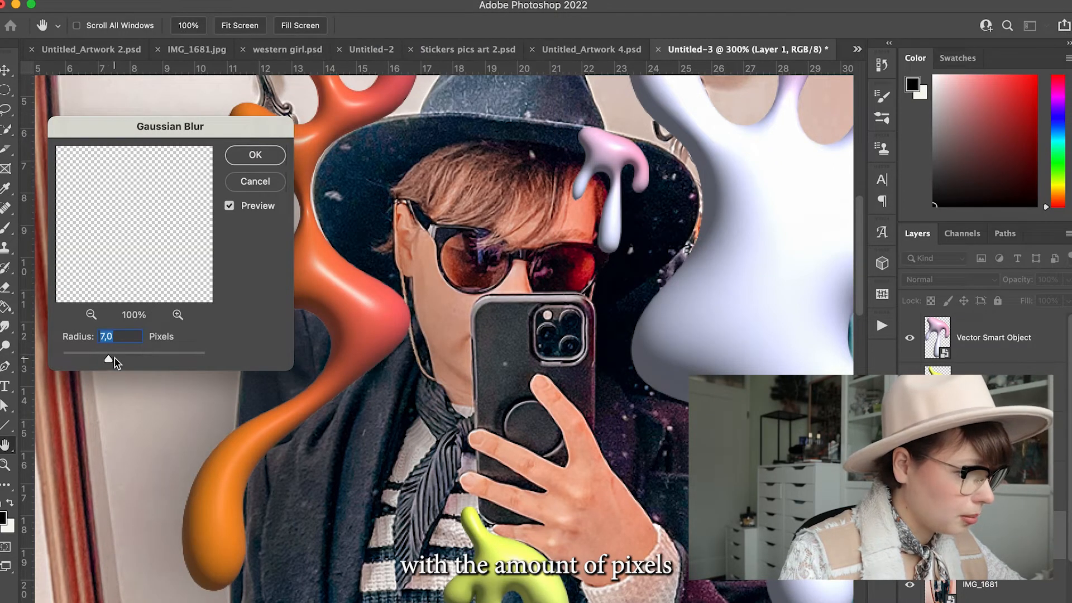
mouse_move(113, 358)
mouse_down()
mouse_move(145, 362)
mouse_move(132, 364)
mouse_up()
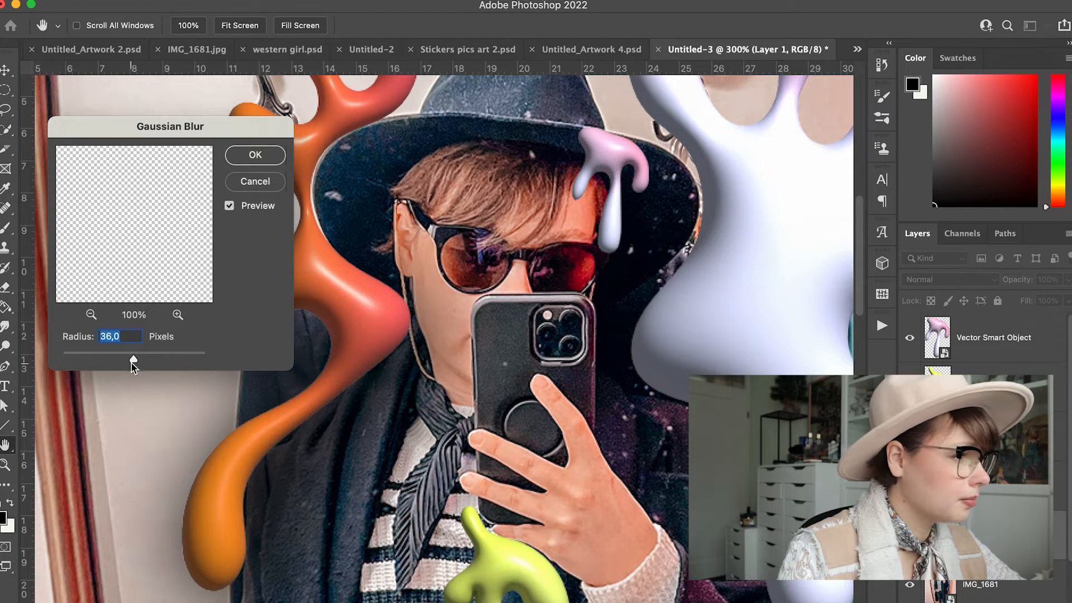
click(252, 155)
key(b)
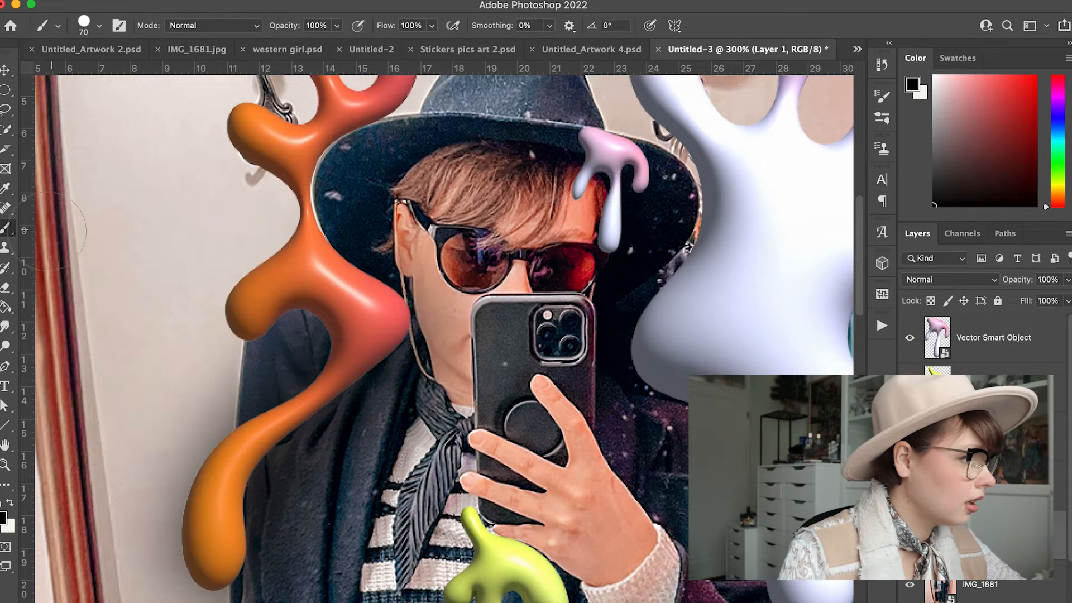
Erase the excess shadow with a 10 px eraser inside the orange splash's bend and on the light background beside the coat.
click(6, 286)
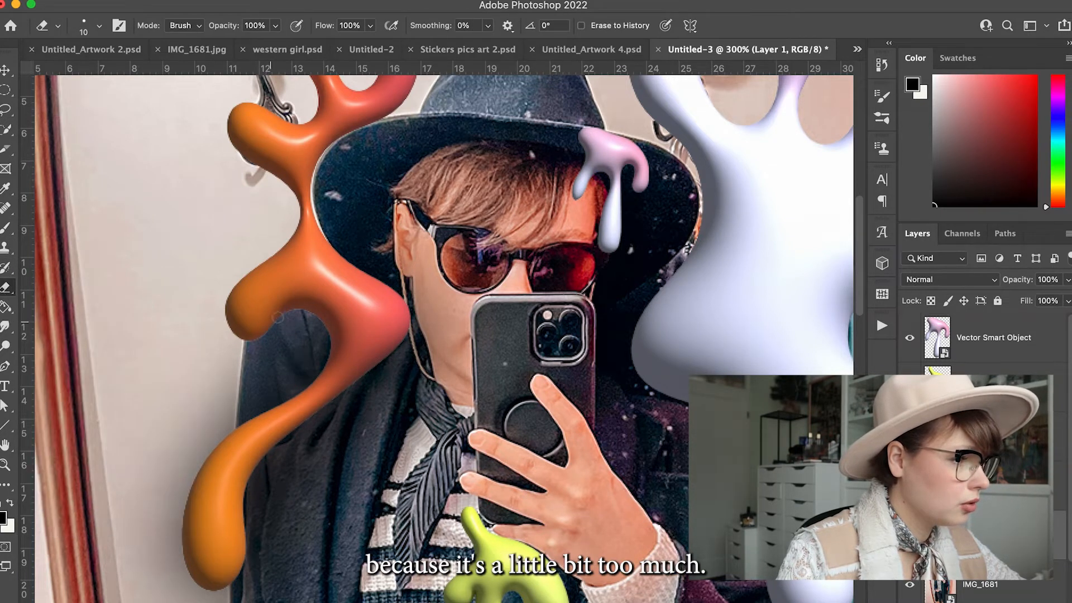
mouse_move(270, 330)
mouse_down()
mouse_move(311, 318)
mouse_move(311, 340)
mouse_move(325, 324)
mouse_move(324, 356)
mouse_move(306, 381)
mouse_move(289, 342)
mouse_move(275, 371)
mouse_move(245, 379)
mouse_move(236, 426)
mouse_move(289, 390)
mouse_move(257, 395)
mouse_up()
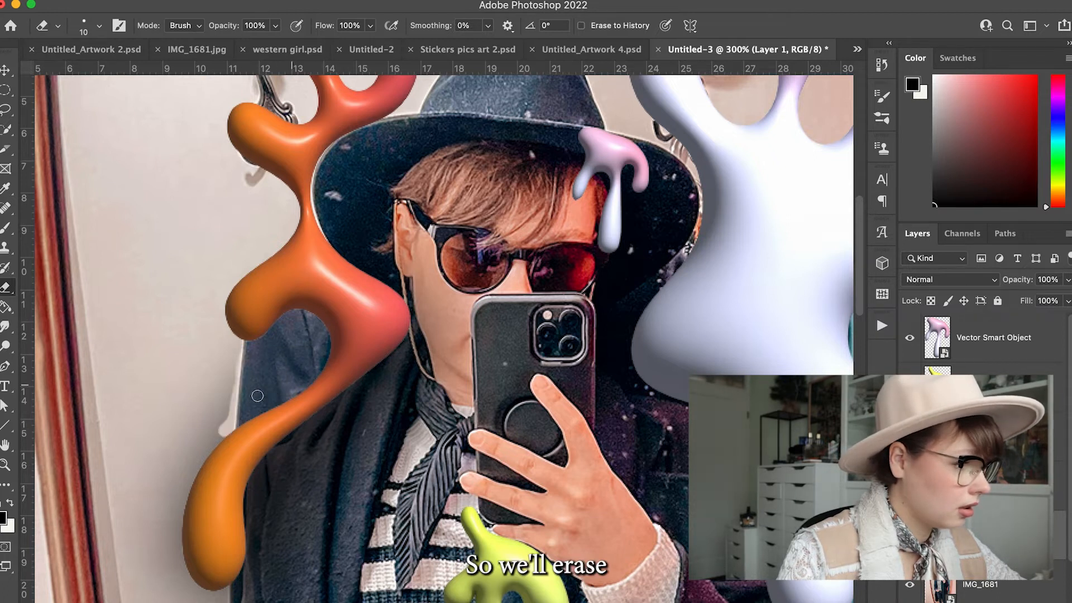
mouse_move(234, 343)
mouse_down()
mouse_move(225, 391)
mouse_move(211, 398)
mouse_move(185, 383)
mouse_move(115, 432)
mouse_move(149, 497)
mouse_move(166, 428)
mouse_move(166, 494)
mouse_move(137, 528)
mouse_up()
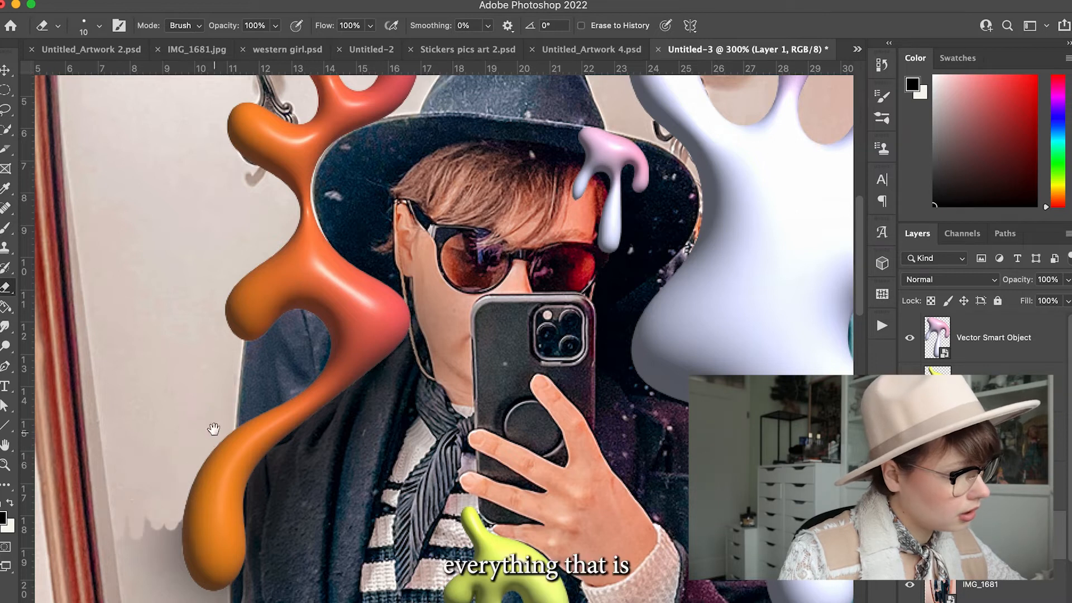
drag(213, 428, 226, 288)
mouse_move(130, 405)
mouse_down()
mouse_move(145, 383)
mouse_move(194, 384)
mouse_up()
mouse_move(196, 423)
mouse_down()
mouse_move(195, 523)
mouse_move(148, 520)
mouse_move(228, 526)
mouse_move(209, 463)
mouse_move(212, 451)
mouse_move(244, 474)
mouse_move(227, 459)
mouse_up()
key(super+z)
mouse_move(194, 383)
mouse_down()
mouse_move(197, 451)
mouse_move(216, 511)
mouse_up()
drag(139, 402, 170, 473)
Hide and show the shadow layer to compare the whole composition with and without the orange splash's shadow.
key(super+1)
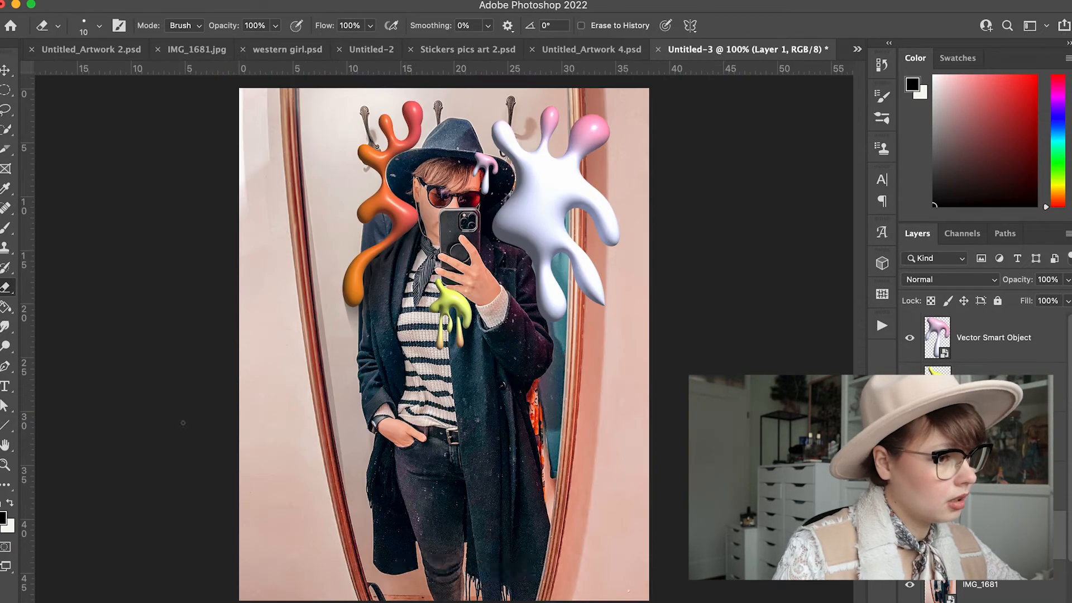
key(super+comma)
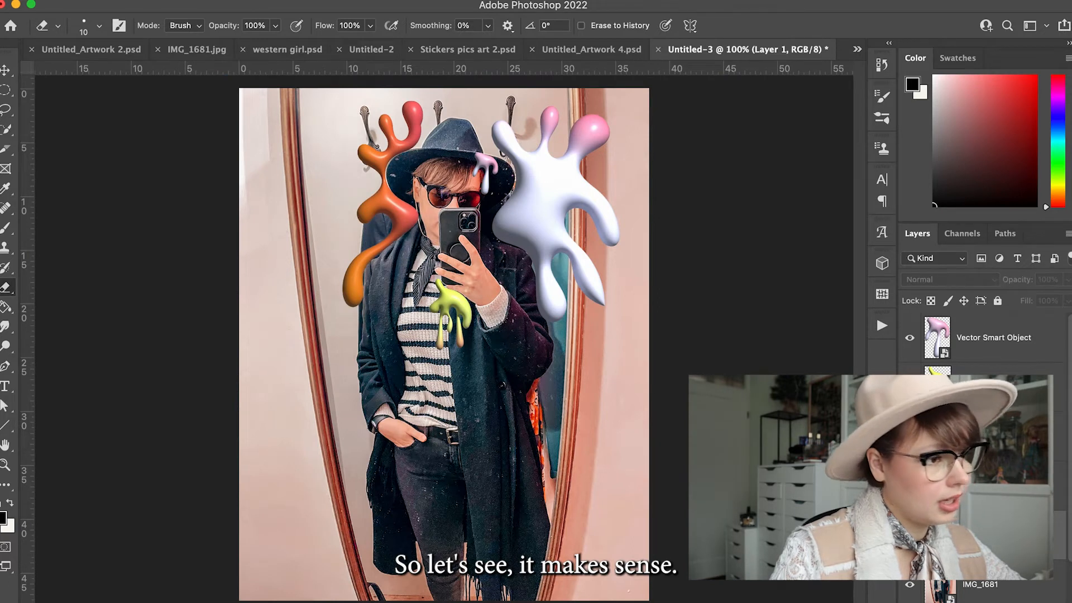
key(super+comma)
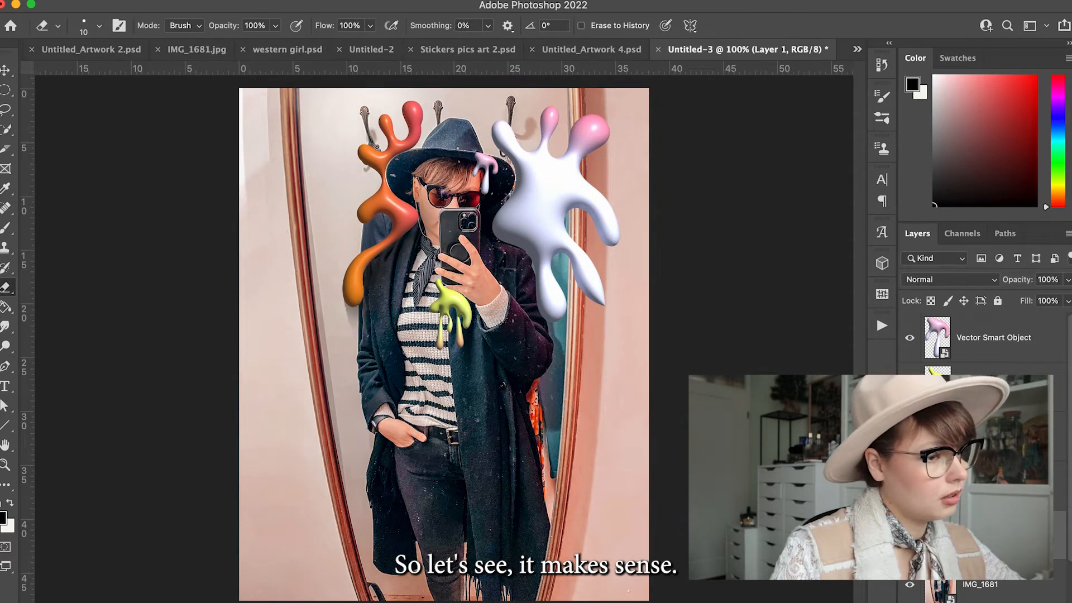
key(super+plus)
key(super+plus)
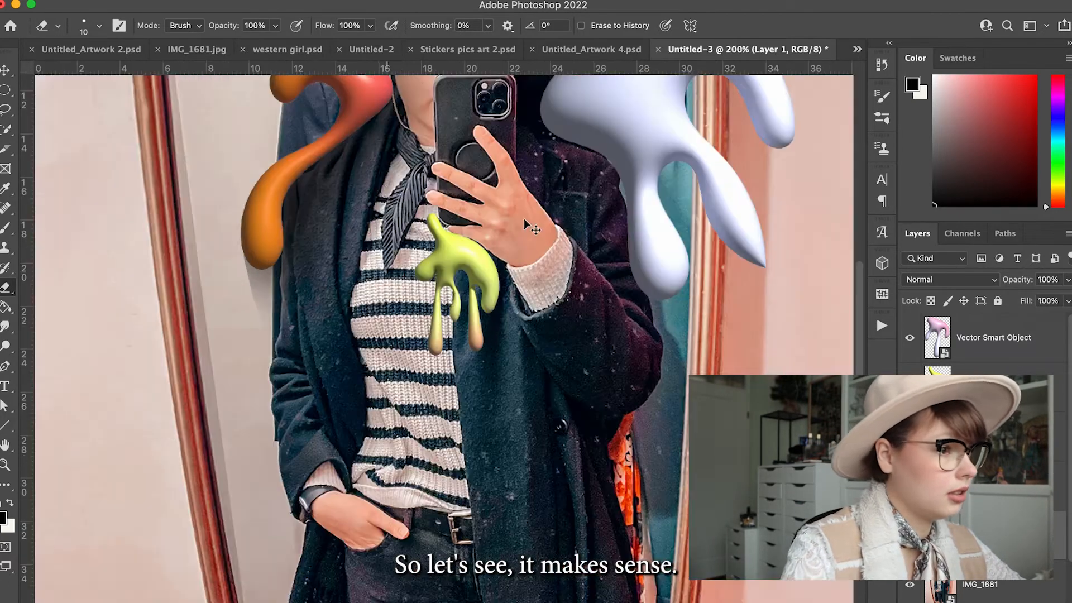
scroll(398, 208, up, 5)
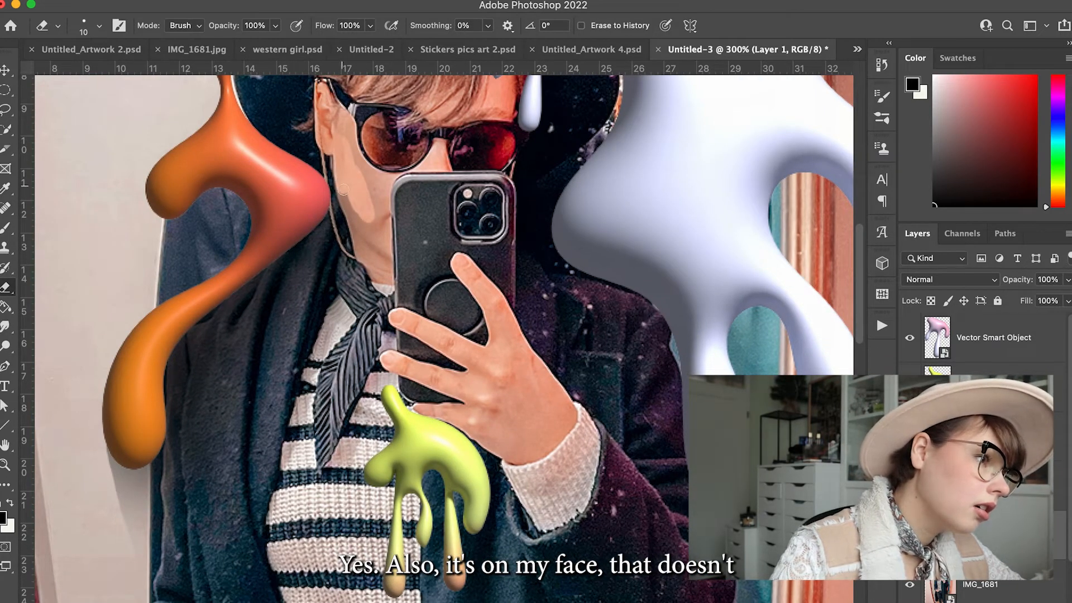
mouse_move(347, 201)
mouse_down()
mouse_move(352, 229)
mouse_move(357, 159)
mouse_move(365, 178)
mouse_move(321, 357)
mouse_up()
key(super+minus)
key(super+minus)
key(super+minus)
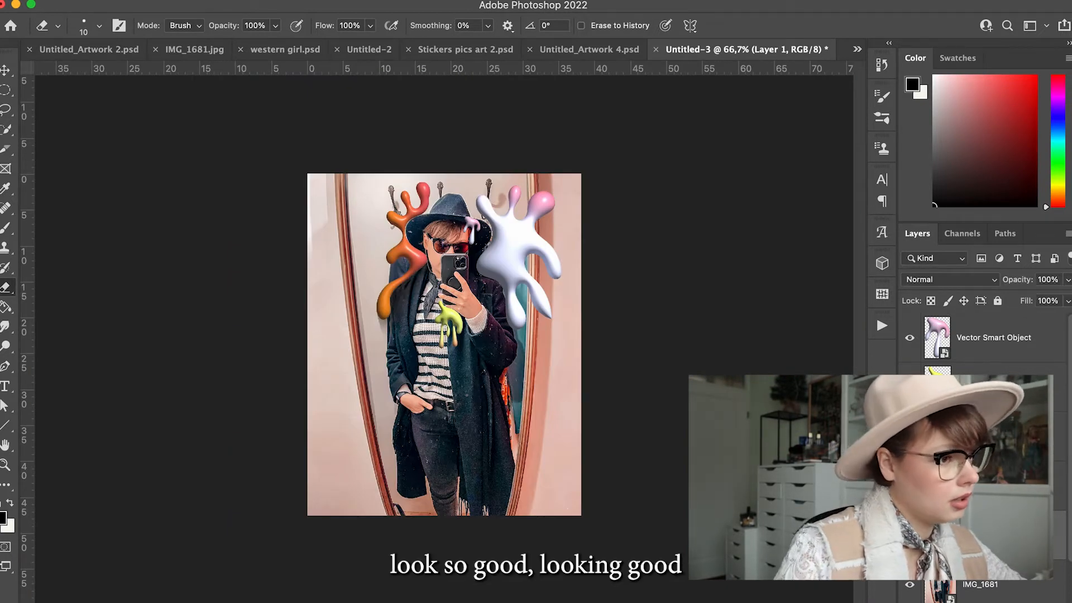
On a new layer, paint a black shadow along the white splash's arms with a 45 px brush.
click(993, 436)
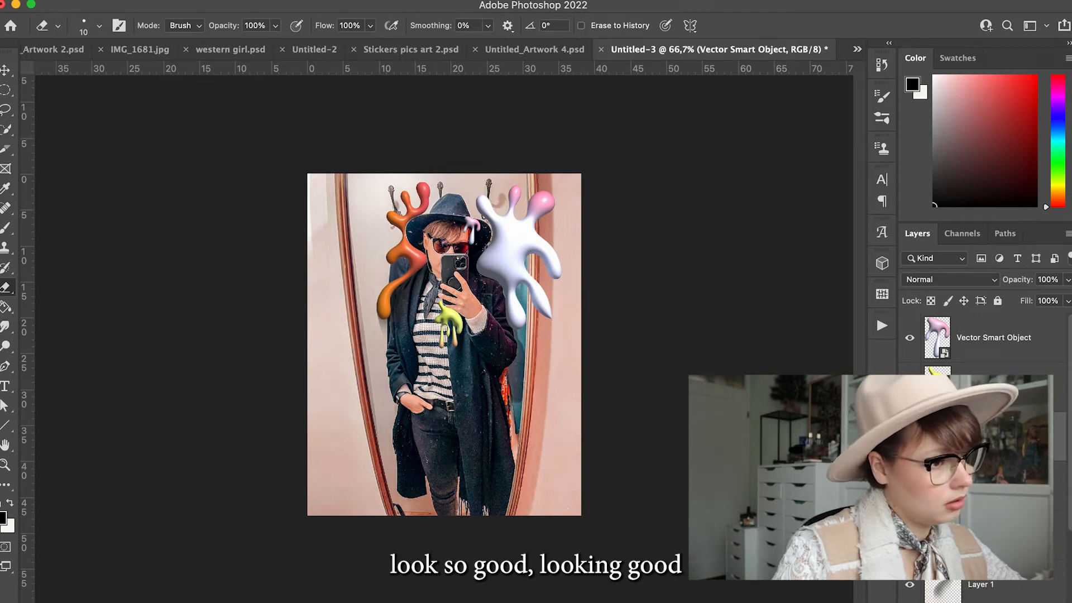
key(b)
key(super+plus)
key(super+plus)
key(super+plus)
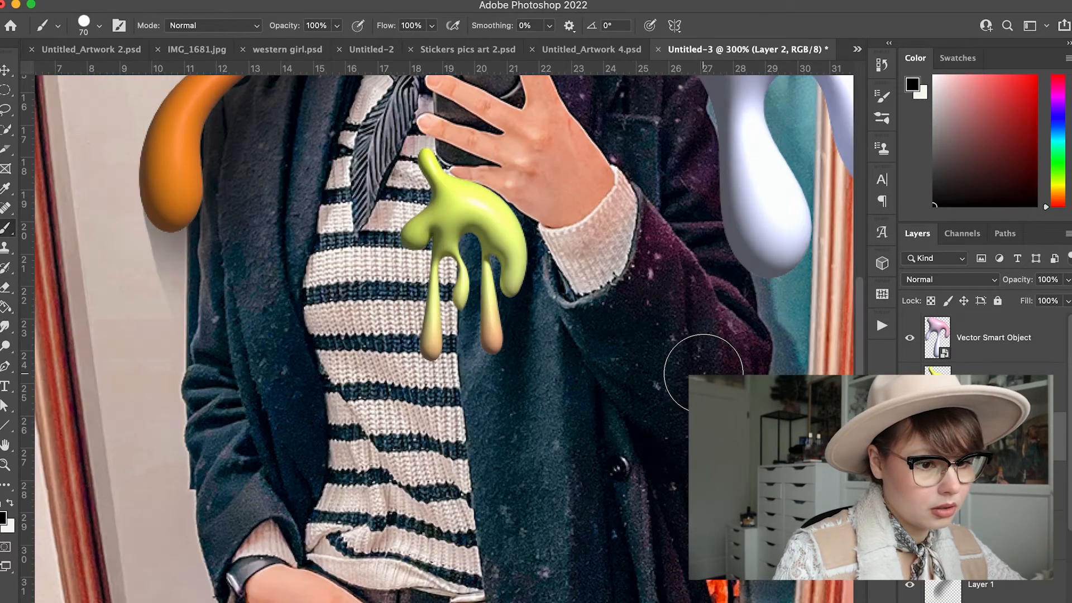
mouse_move(680, 178)
mouse_down()
mouse_move(369, 454)
mouse_move(387, 400)
mouse_up()
key([)
key([)
key([)
mouse_move(484, 326)
mouse_down()
mouse_move(489, 300)
mouse_move(476, 350)
mouse_move(509, 437)
mouse_move(505, 484)
mouse_move(487, 491)
mouse_move(471, 454)
mouse_up()
mouse_move(495, 282)
mouse_down()
mouse_move(581, 434)
mouse_move(623, 452)
mouse_up()
mouse_move(654, 262)
mouse_down()
mouse_move(633, 270)
mouse_move(594, 184)
mouse_move(555, 163)
mouse_move(526, 190)
mouse_move(540, 295)
mouse_move(526, 341)
mouse_move(533, 280)
mouse_up()
Move the newly painted shadow layer beneath the white splash and soften it with a Gaussian Blur.
drag(994, 436, 994, 511)
click(357, 3)
click(372, 6)
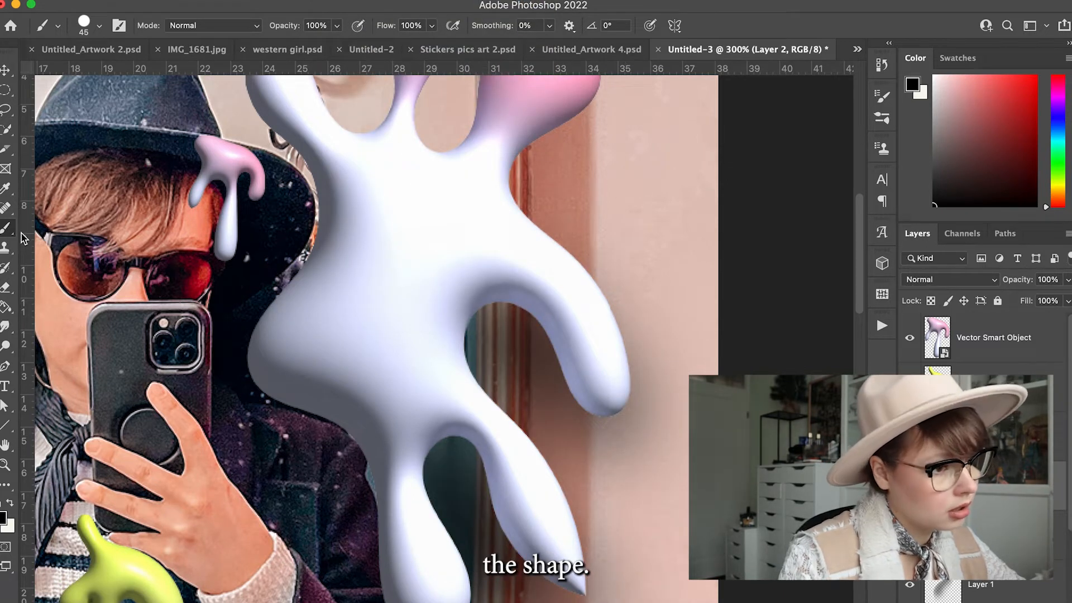
Try to trim the shadow on the wall beside the white splash's outer arm with a 20 to 35 px eraser, and undo the erasing.
click(6, 288)
drag(606, 257, 619, 303)
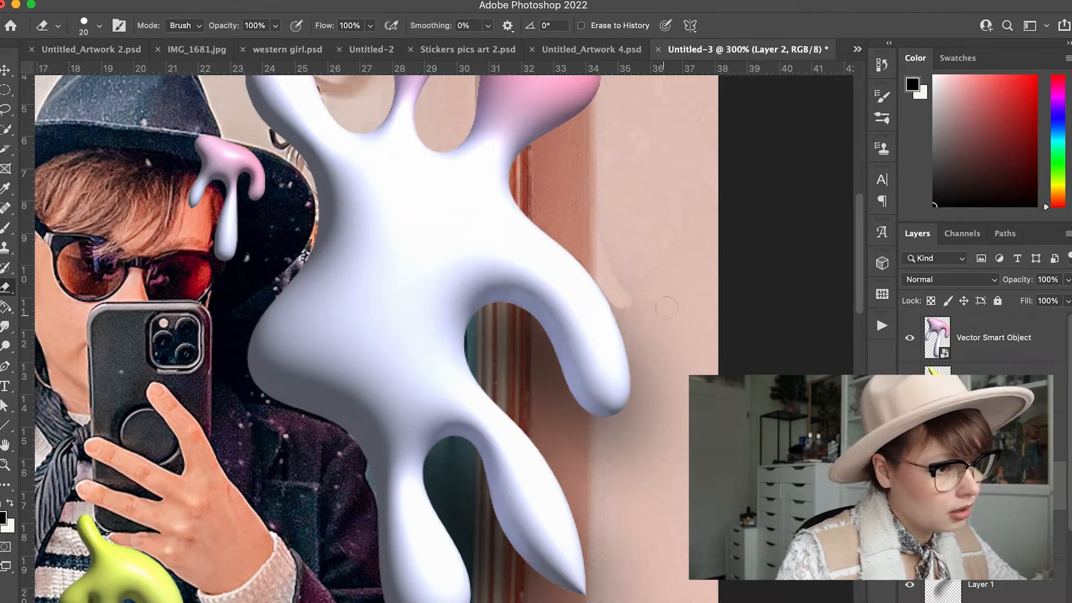
key(bracketright)
key(bracketright)
key(bracketright)
mouse_move(617, 282)
mouse_down()
mouse_move(612, 294)
mouse_move(673, 352)
mouse_up()
mouse_move(644, 300)
mouse_down()
mouse_move(641, 358)
mouse_move(680, 458)
mouse_up()
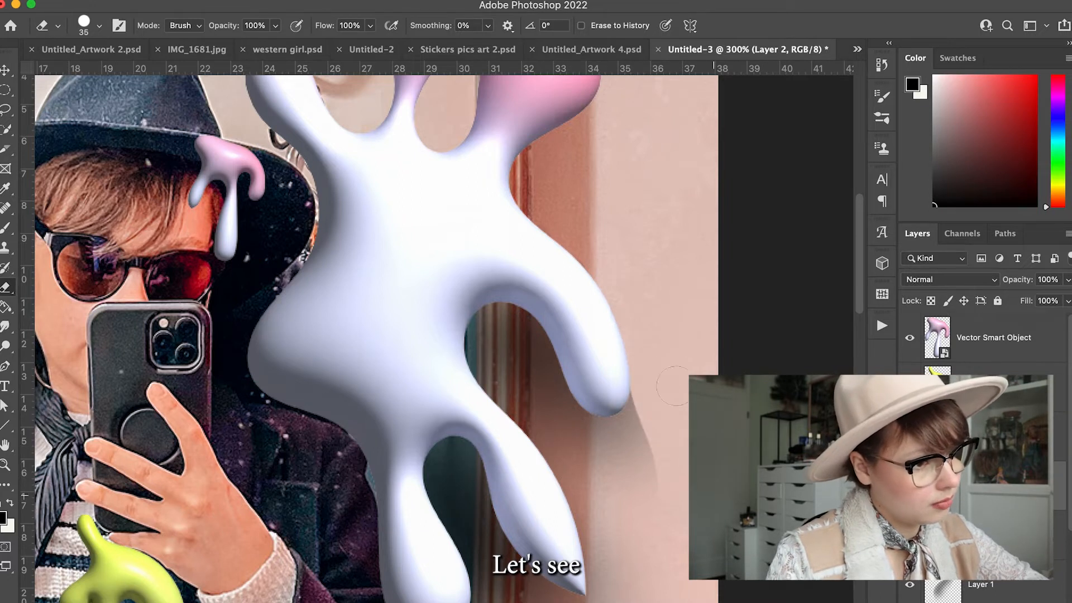
drag(665, 415, 614, 592)
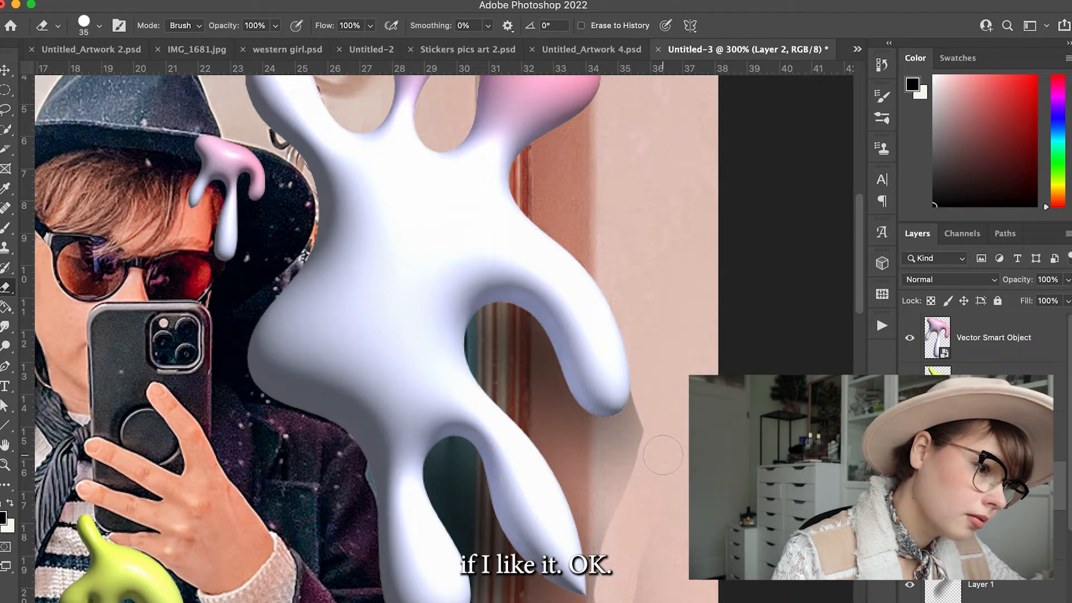
key(super+z)
key(super+z)
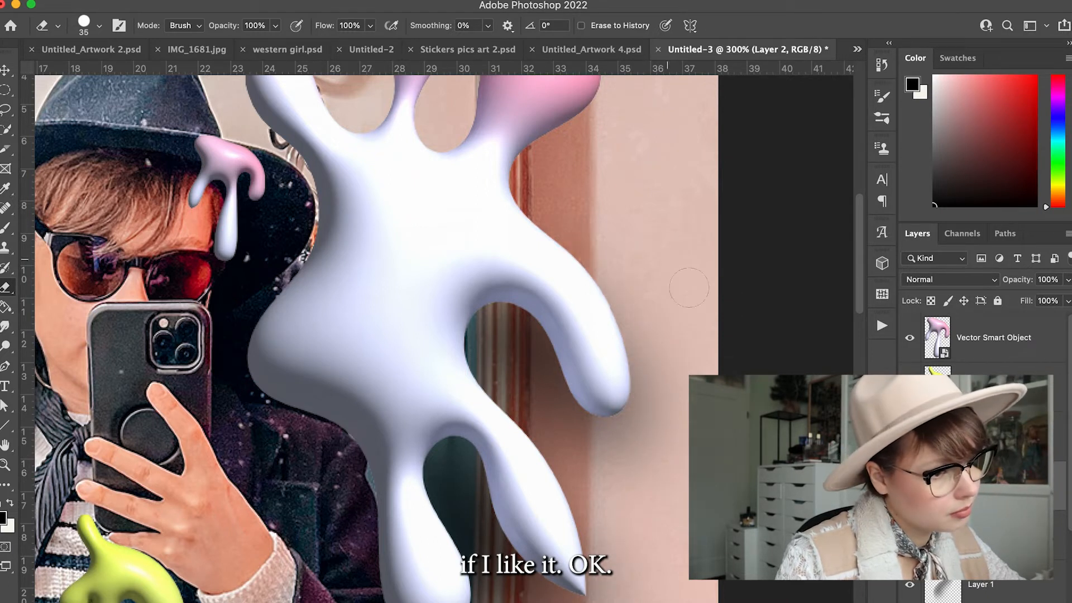
Duplicate the IMG_1681 mirror selfie layer.
key(super+1)
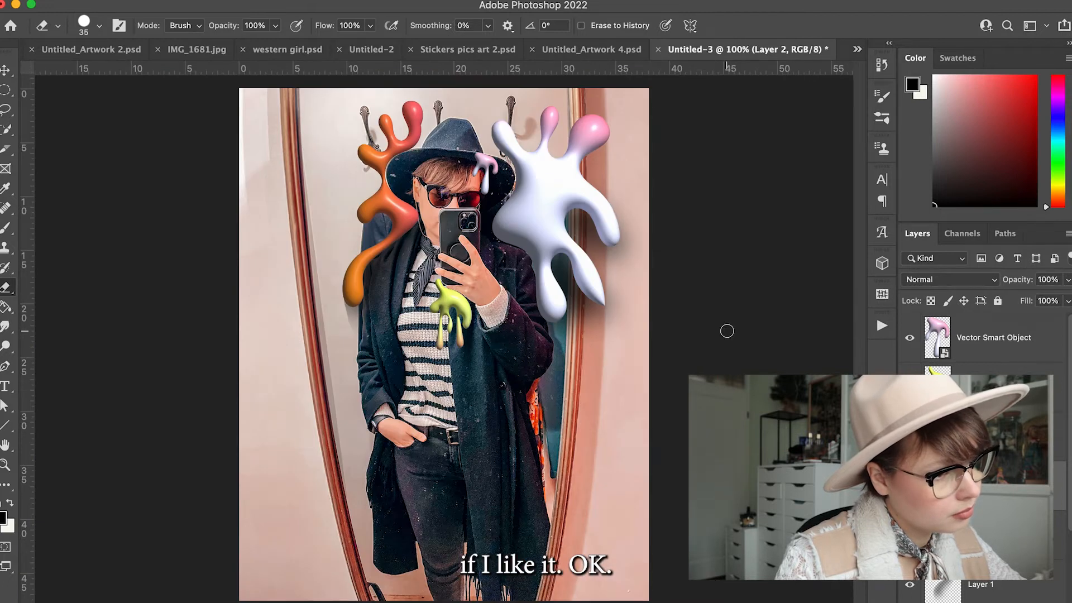
key(v)
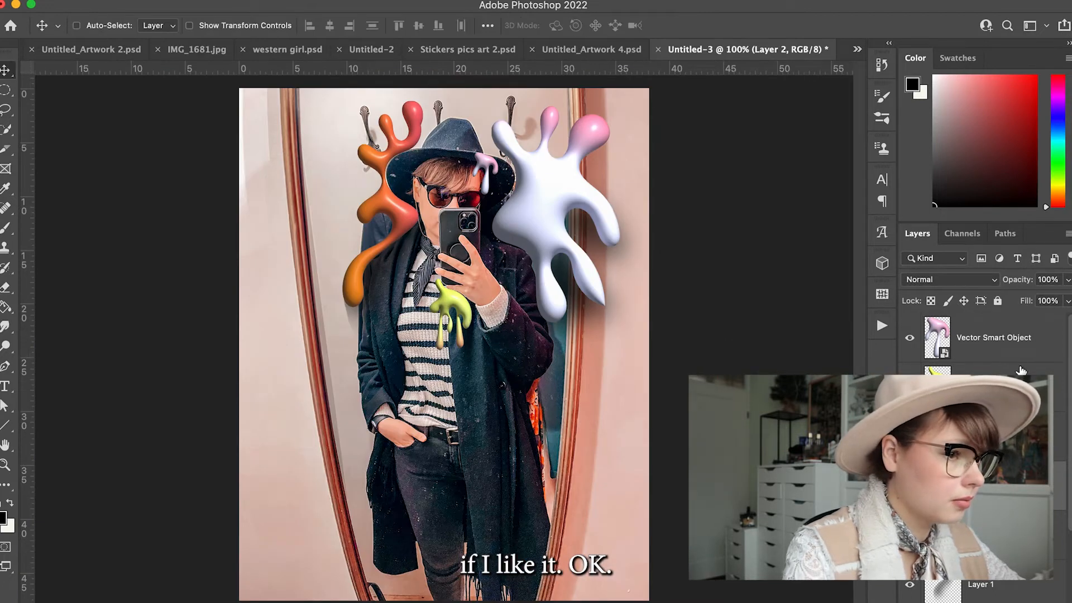
click(993, 386)
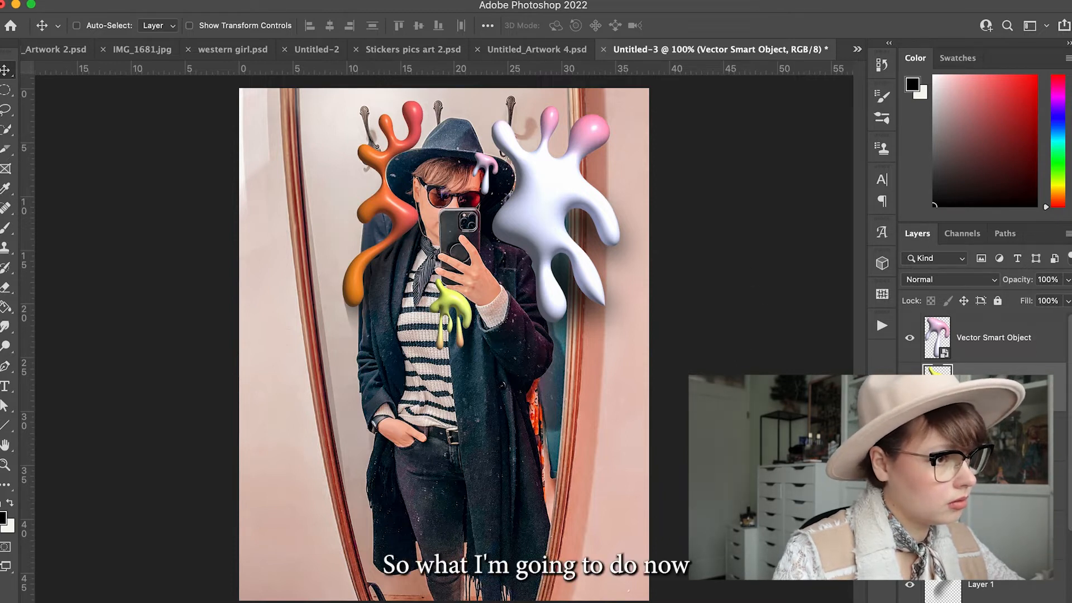
scroll(1071, 469, down, 5)
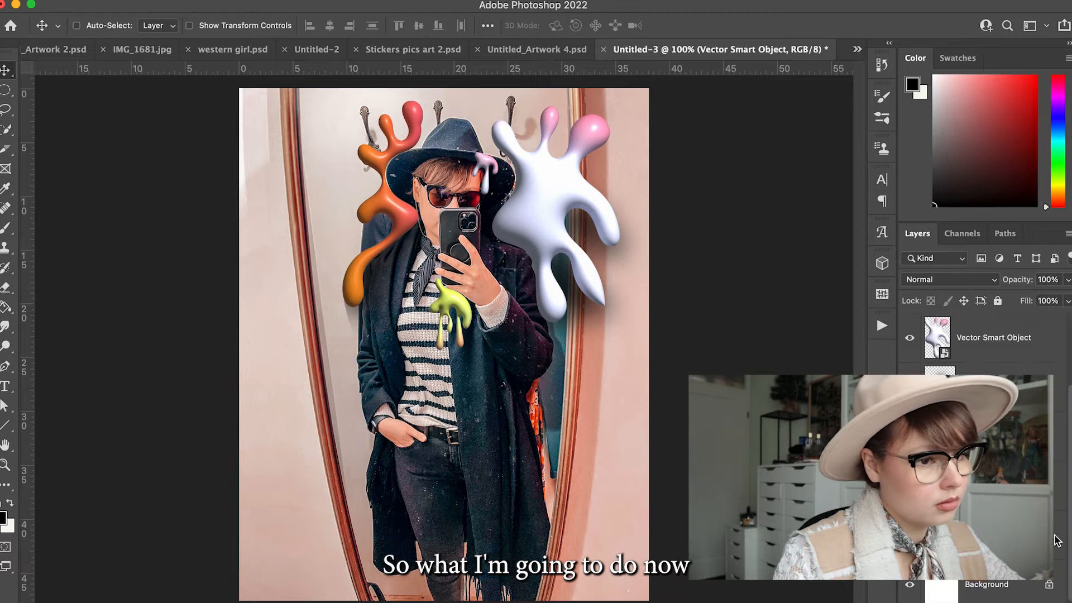
click(1060, 531)
key(super+j)
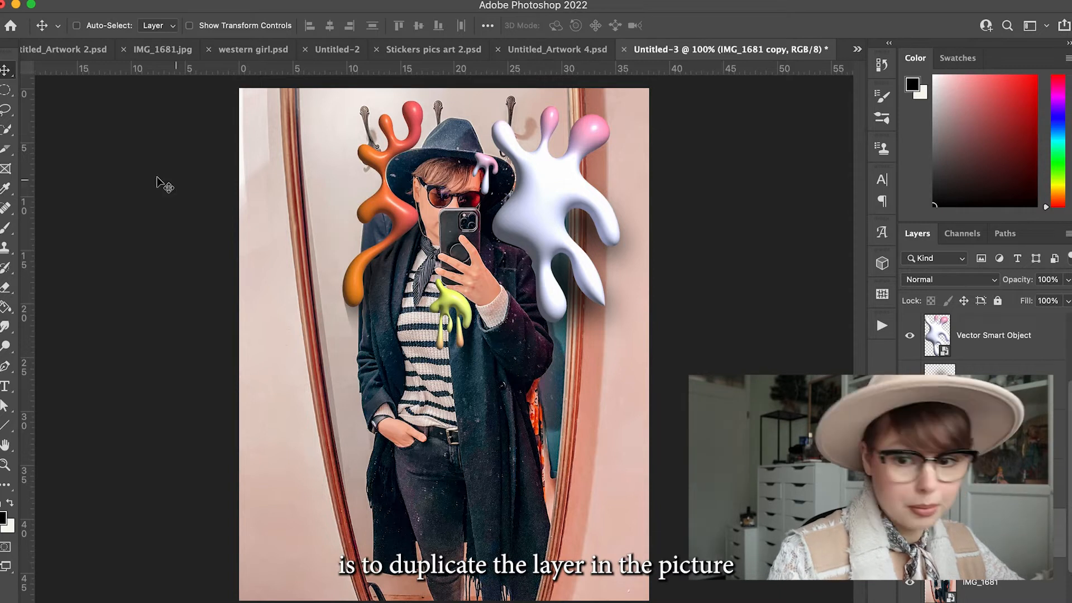
Select the standing figure on the photo copy with the Object Selection tool, covering it from hat to legs.
click(5, 132)
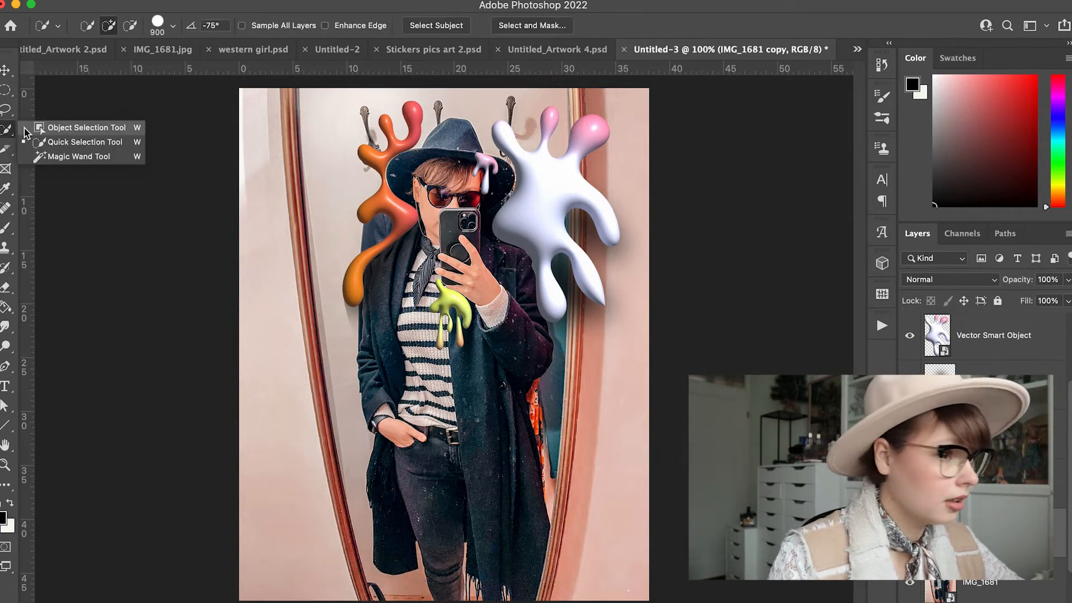
click(25, 127)
drag(321, 97, 570, 600)
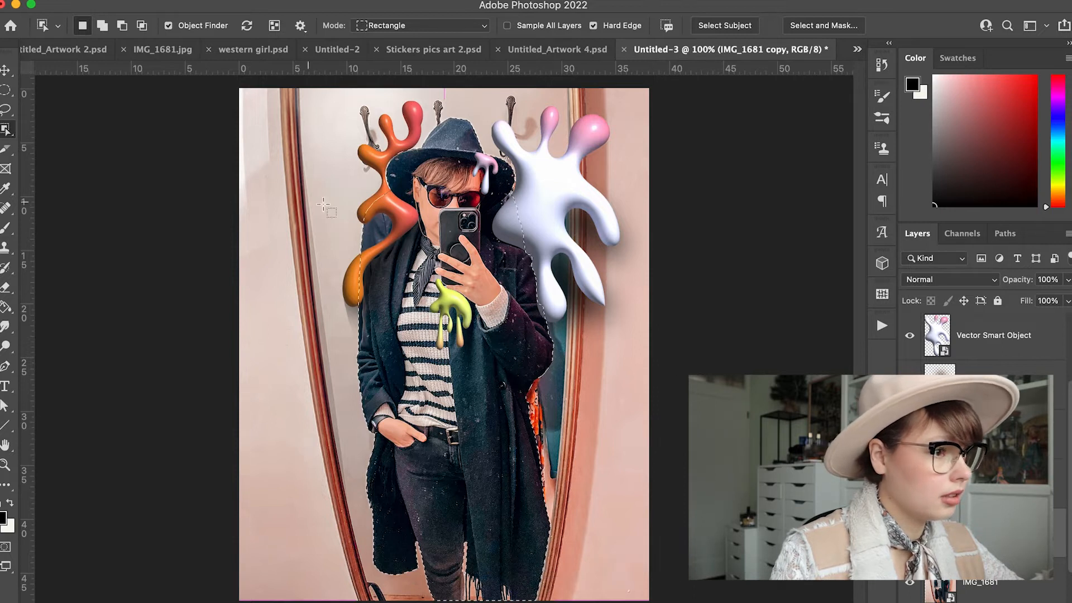
Refine the figure selection beside the orange and white splashes with an 80 px Quick Selection brush and turn it into a mask on the photo copy.
right_click(5, 131)
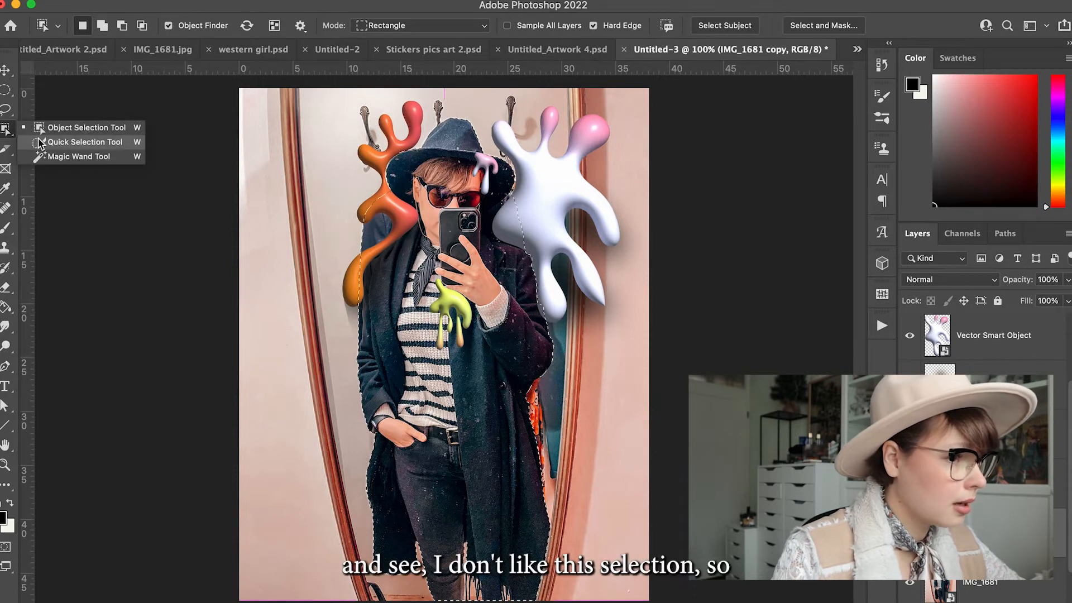
click(67, 141)
key(bracketleft)
key(bracketleft)
key(bracketleft)
key(bracketleft)
key(bracketleft)
key(bracketleft)
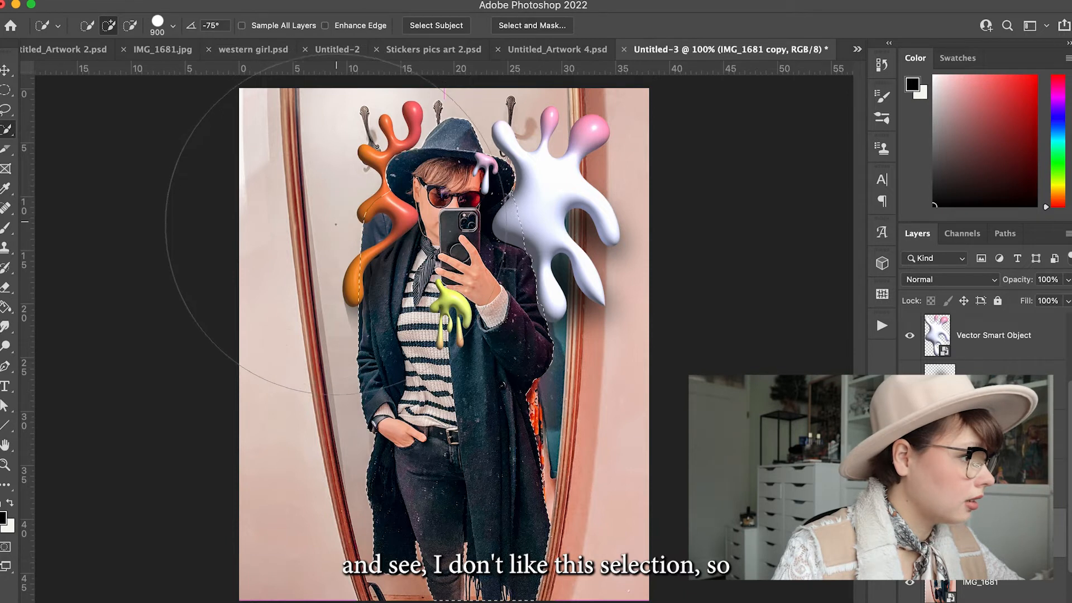
key(bracketleft)
key(bracketleft)
key(bracketleft)
key(bracketleft)
key(bracketleft)
key(bracketleft)
key(bracketleft)
key(bracketleft)
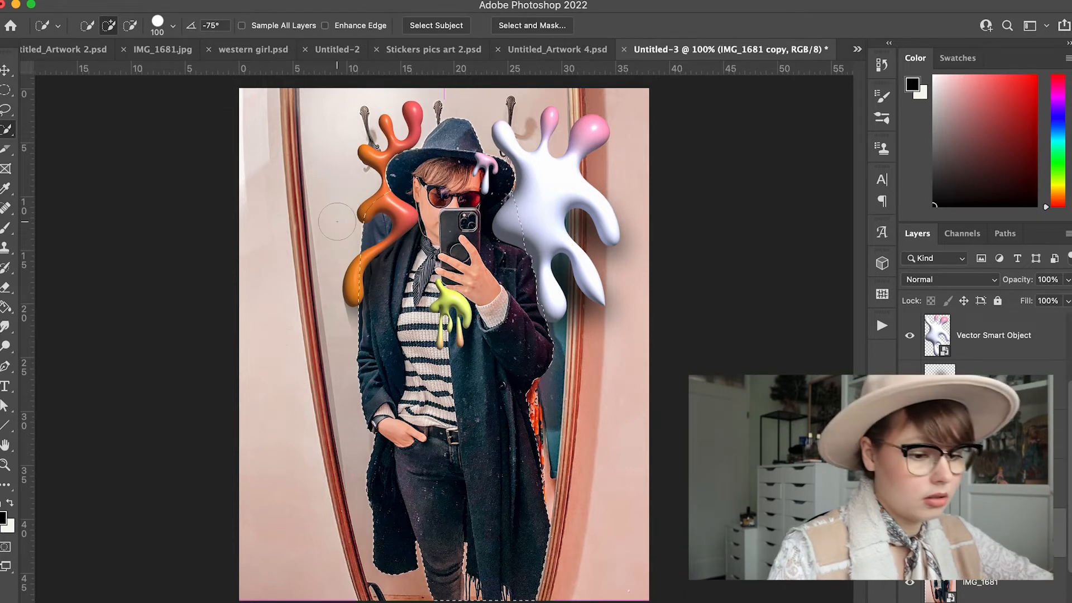
alt+click(373, 211)
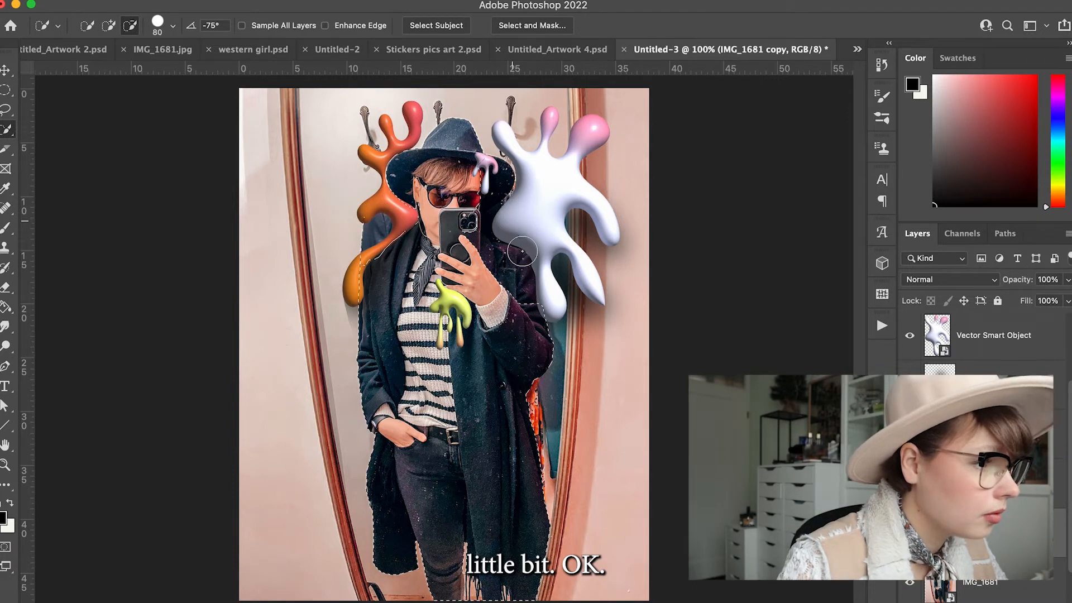
drag(481, 252, 509, 281)
drag(482, 246, 480, 204)
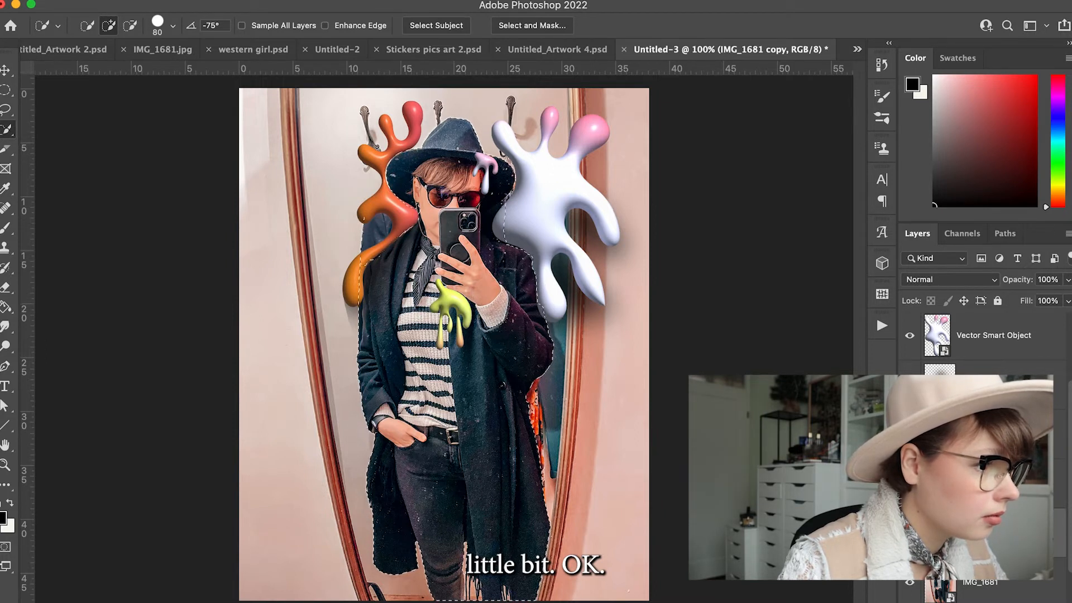
click(971, 602)
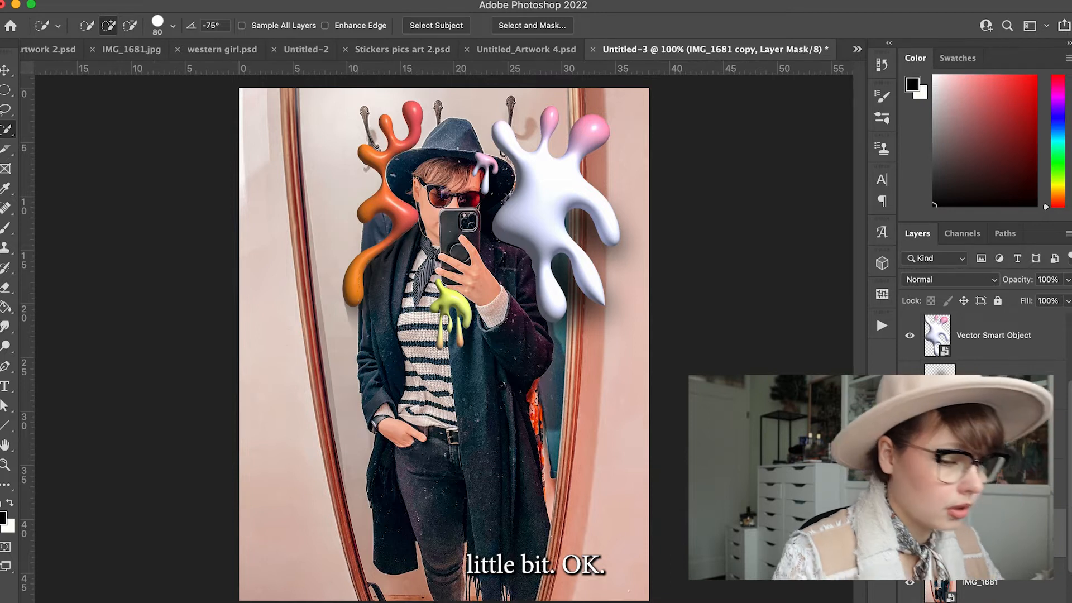
Try placing the masked photo copy above all the splash layers, and undo the reordering.
drag(1005, 411, 1003, 351)
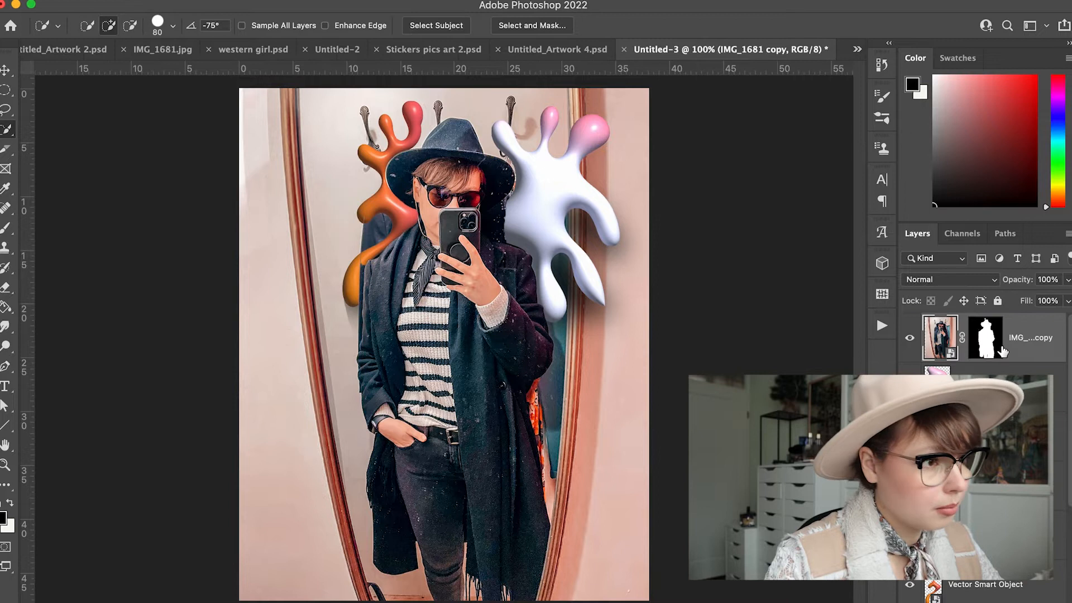
click(1004, 353)
key(super+z)
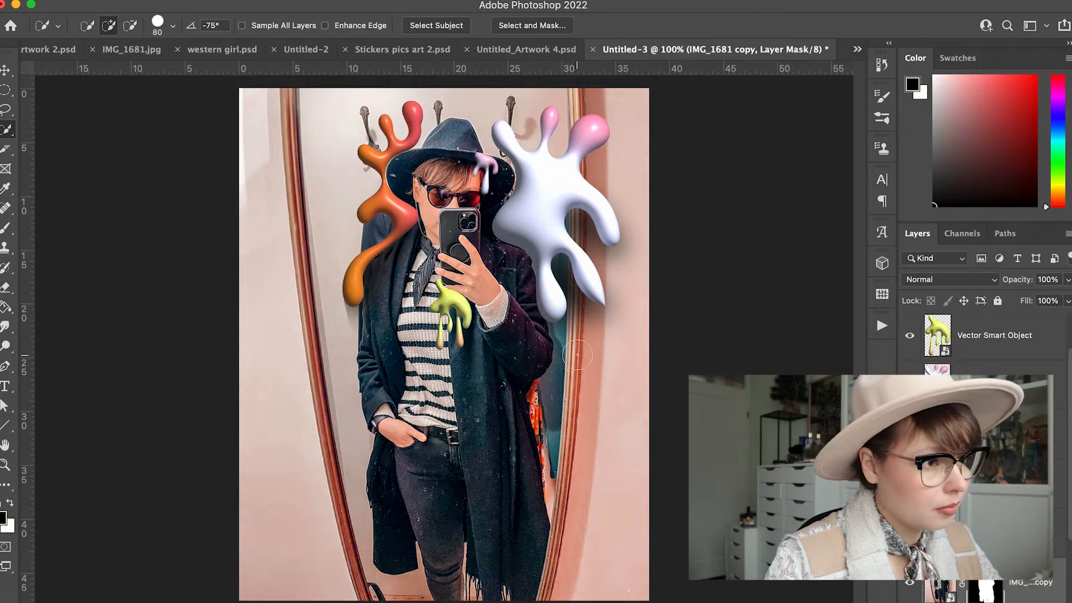
Place the "5 Paper folded black" texture over the composition and scale it to 182.72% so it covers the whole canvas.
key(super+minus)
key(v)
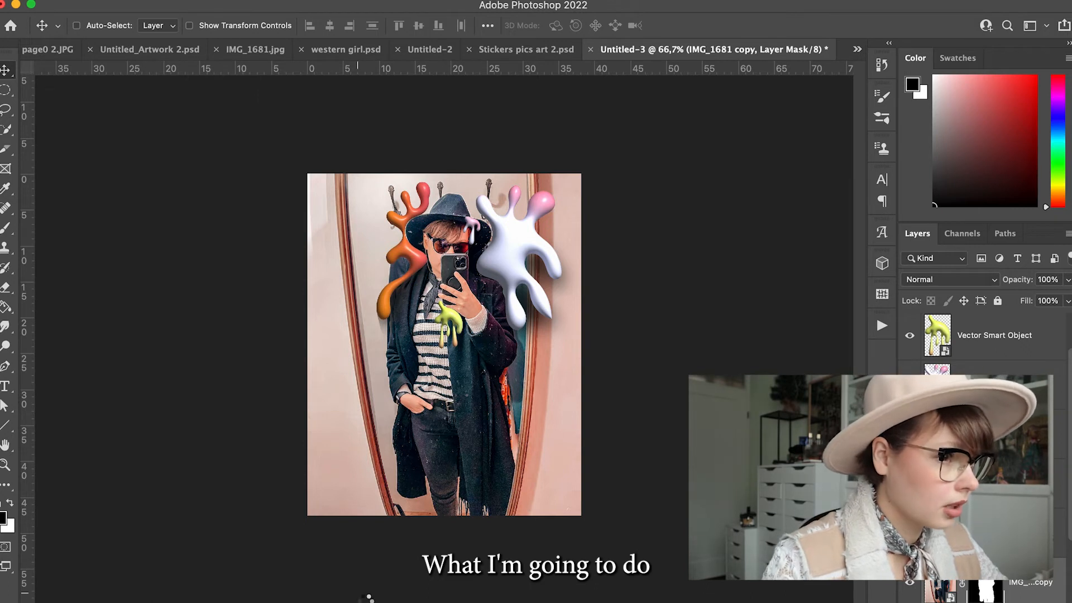
drag(357, 593, 438, 324)
drag(520, 241, 592, 158)
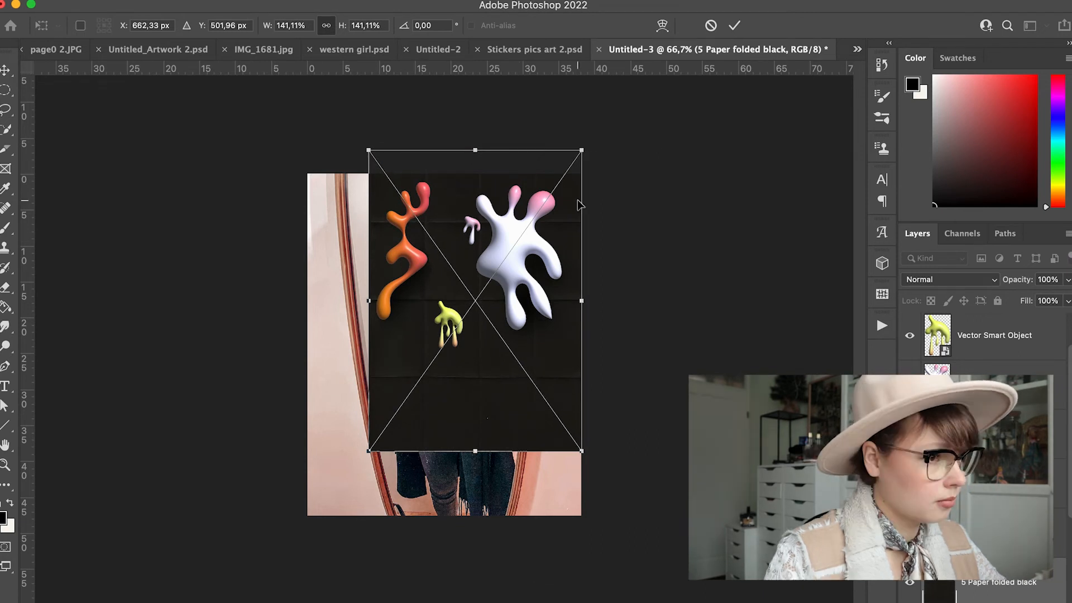
drag(369, 451, 297, 535)
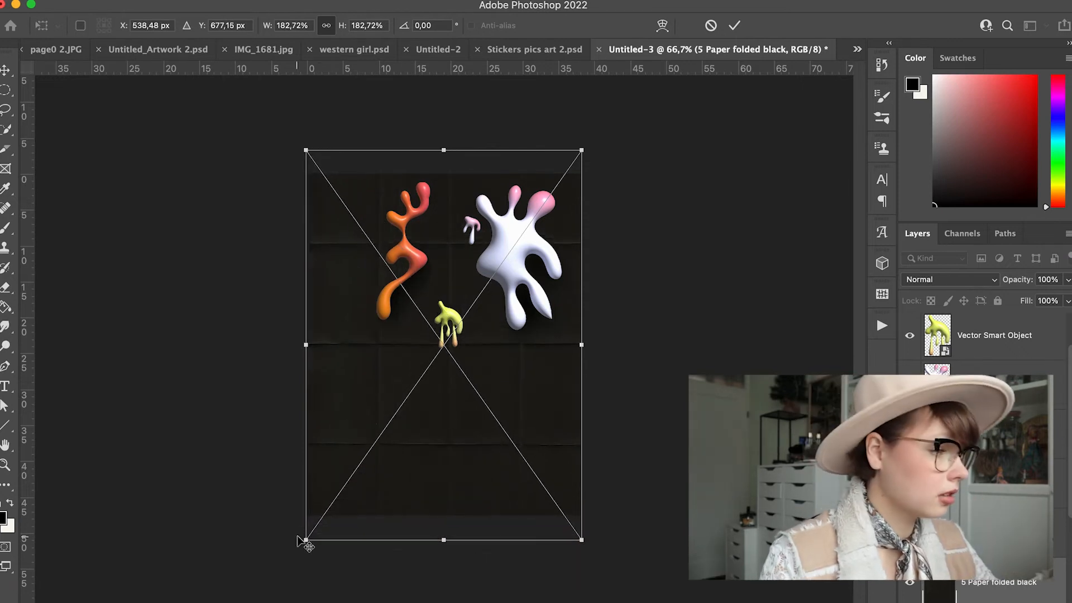
key(Return)
Set the folded paper texture's blend mode to Linear Dodge (Add).
click(906, 277)
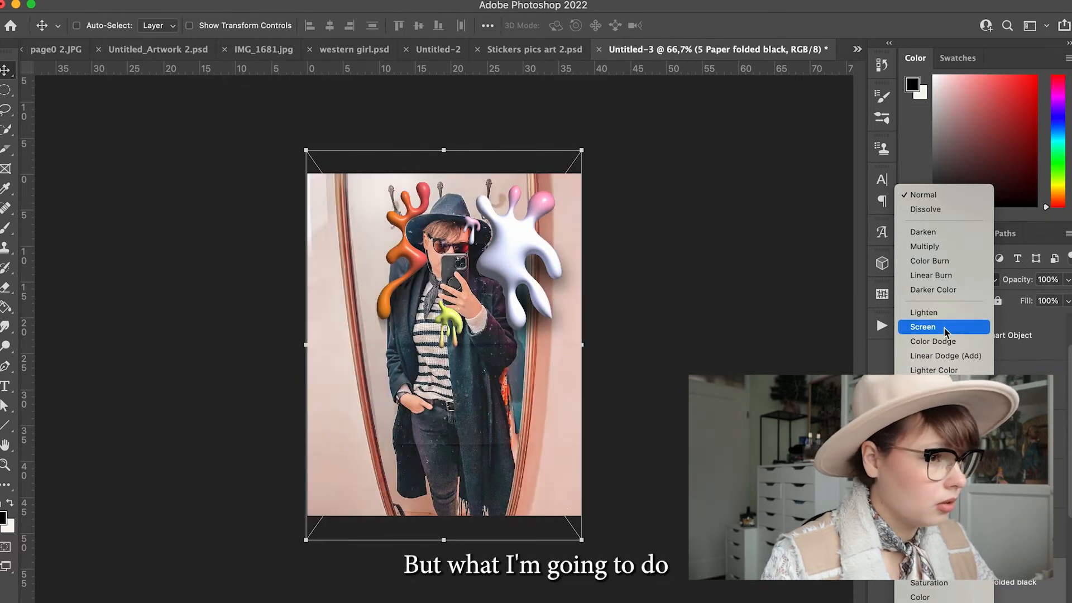
click(959, 355)
key(super+1)
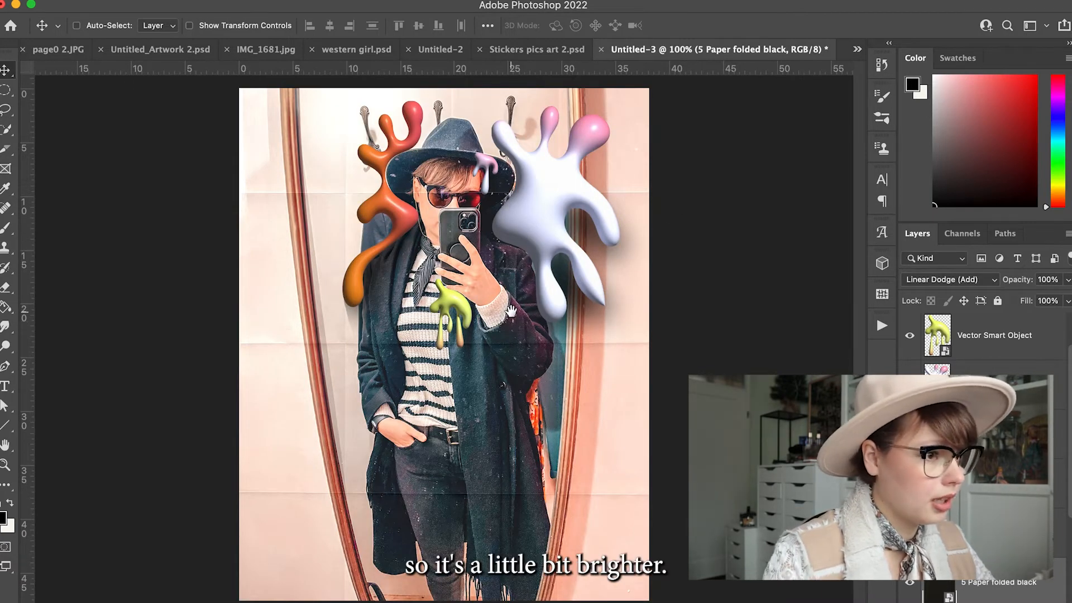
Enlarge the placed colourful background screenshot to 555.53% and reposition it behind the masked figure.
key(super+minus)
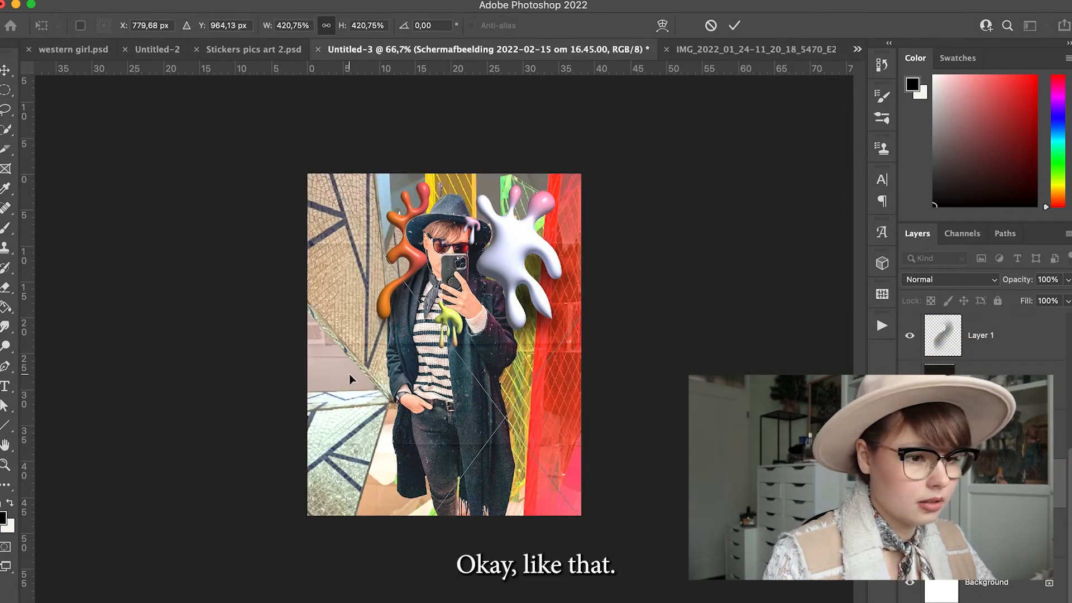
key(super+t)
key(super+minus)
key(super+minus)
drag(376, 246, 293, 179)
drag(394, 352, 405, 353)
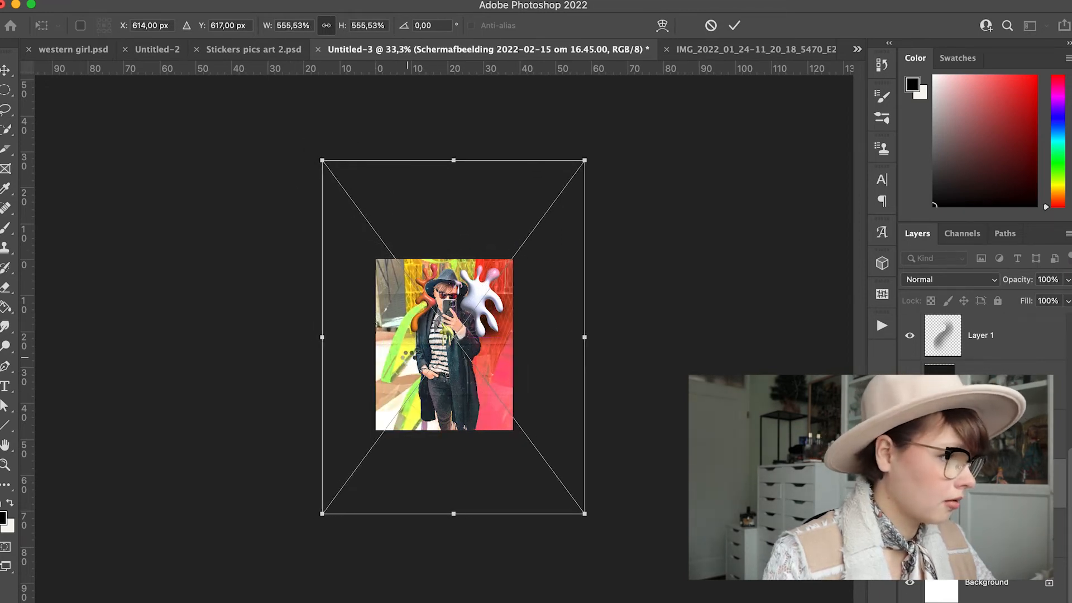
key(Return)
key(super+1)
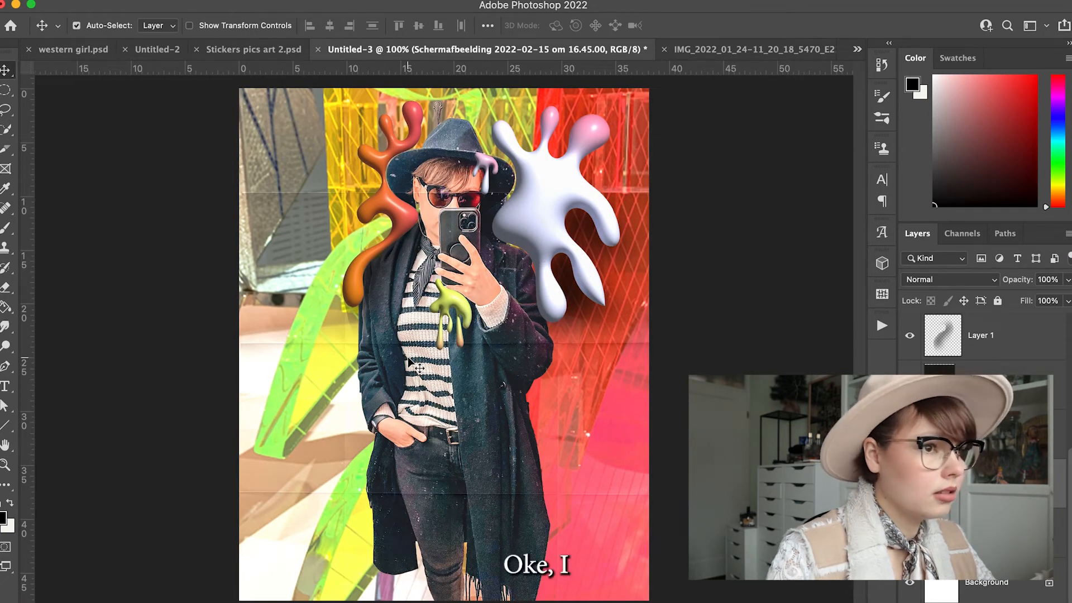
key(super+minus)
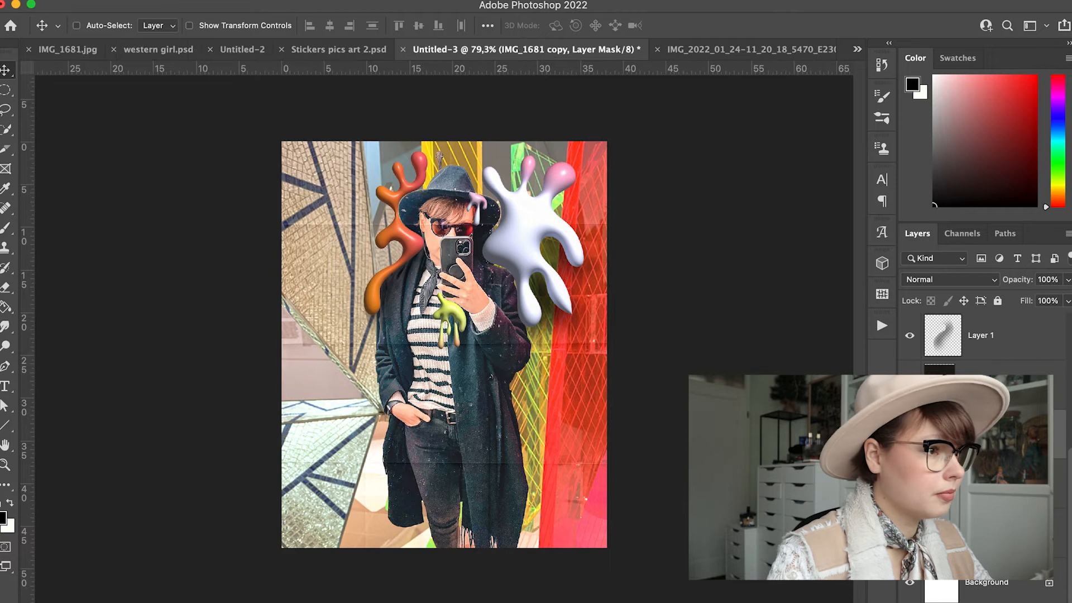
scroll(581, 271, up, 5)
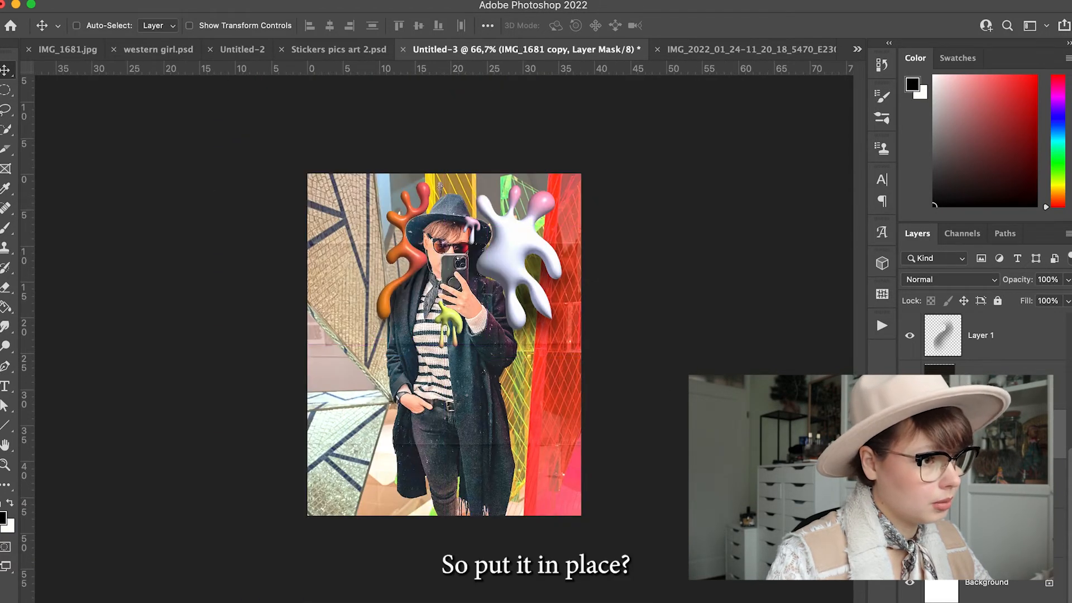
key(super+t)
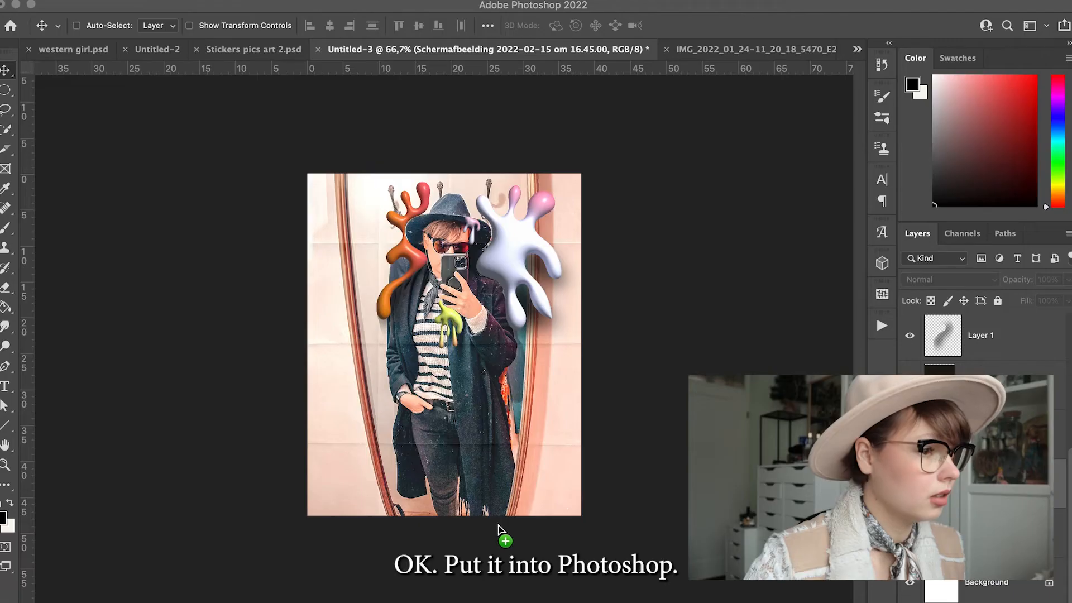
Enlarge the placed IMG_2392 flower photo to 368.89% and position it behind the figure so it fills the canvas.
key(ctrl+t)
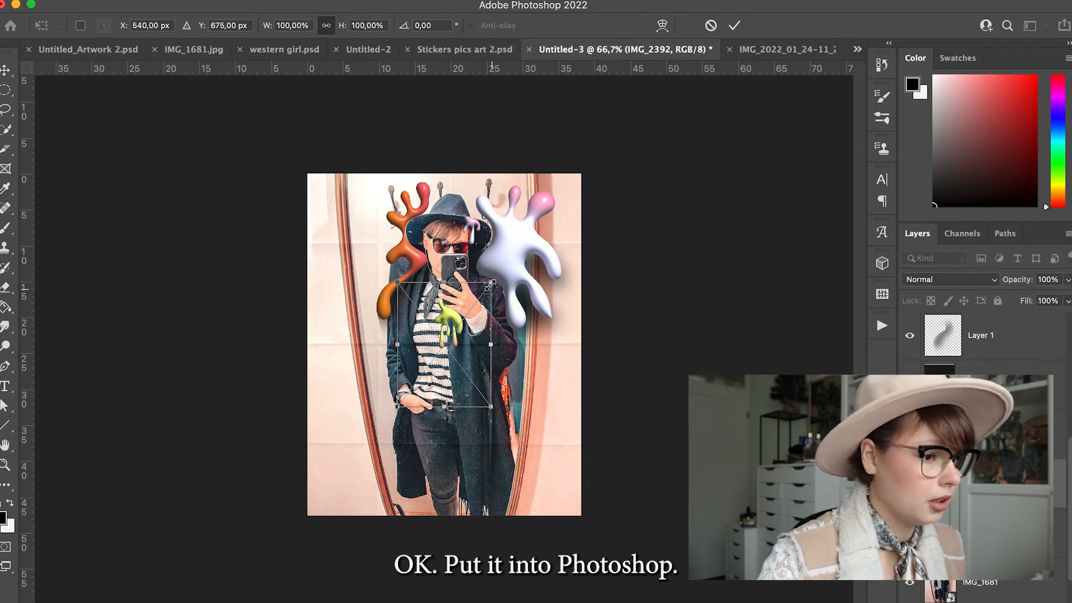
drag(489, 283, 582, 161)
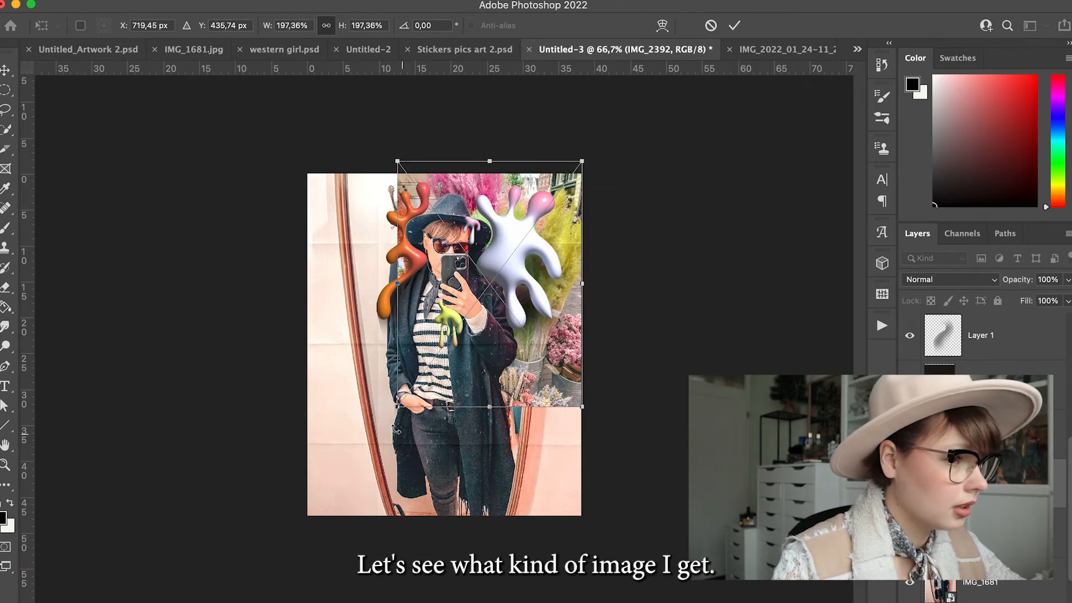
drag(397, 407, 451, 440)
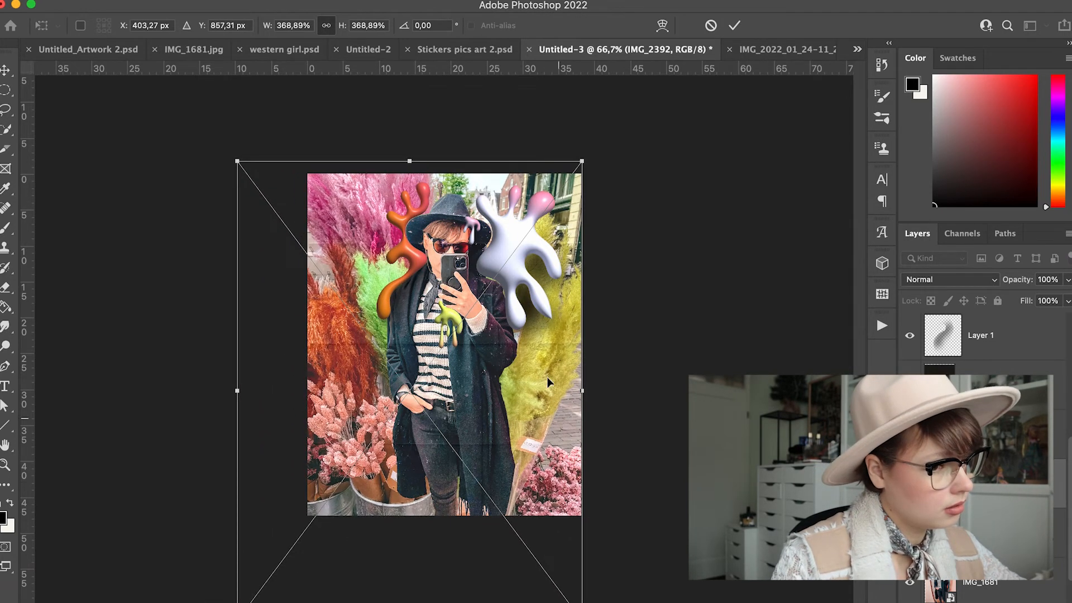
drag(550, 430, 549, 393)
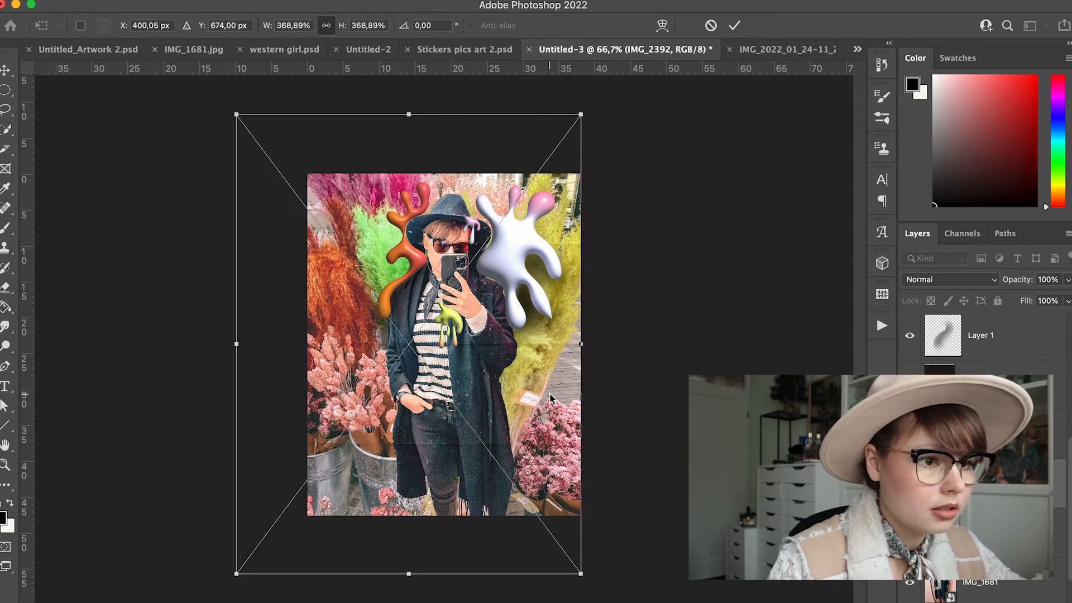
key(Return)
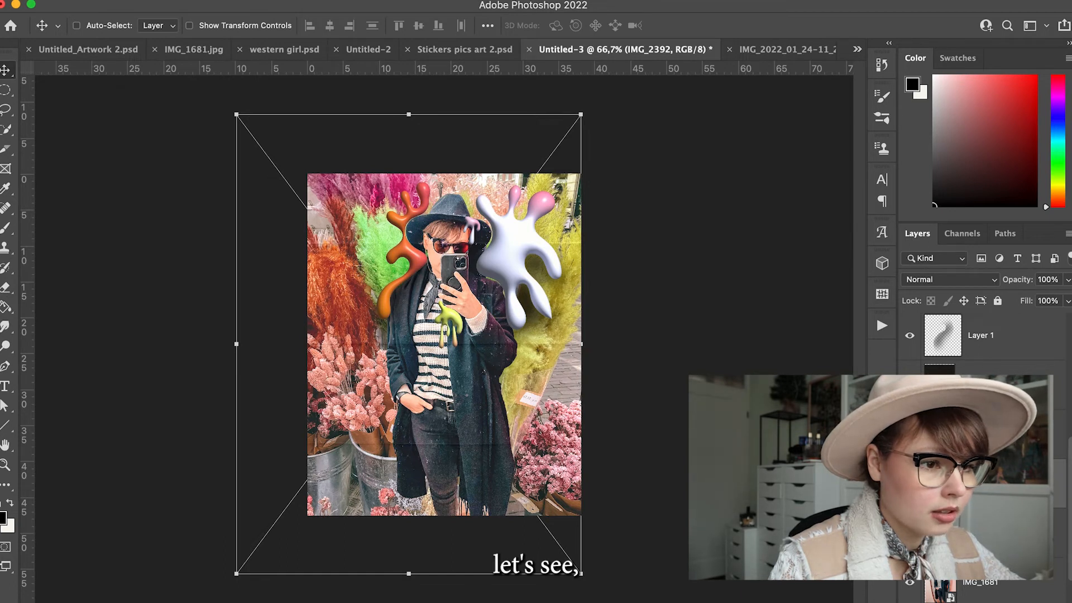
Add a Hue/Saturation adjustment layer above the flower photo with hue -1 and saturation +13.
click(1005, 600)
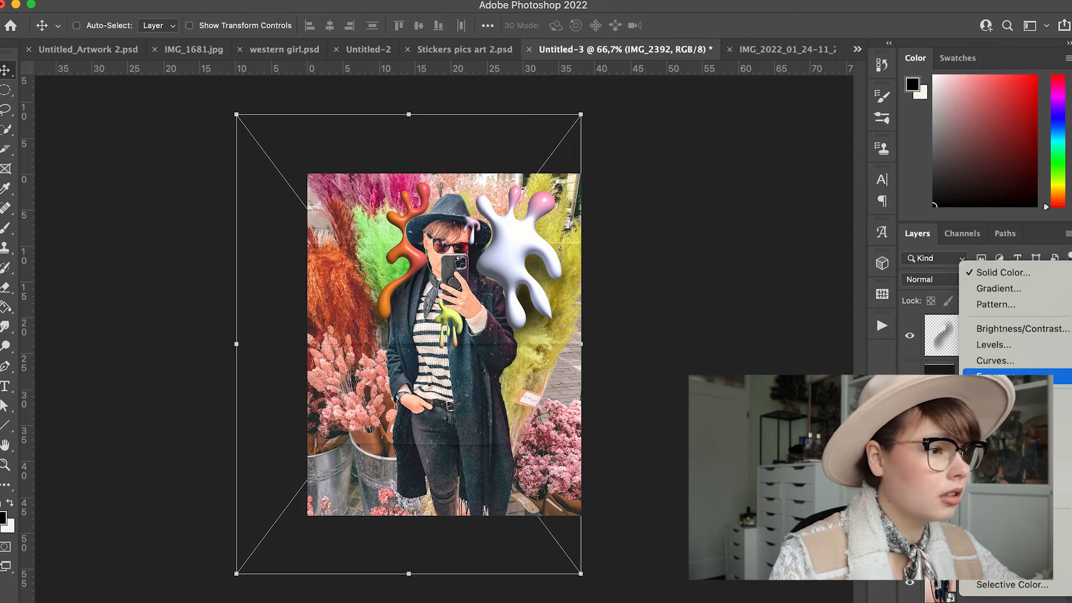
click(1005, 417)
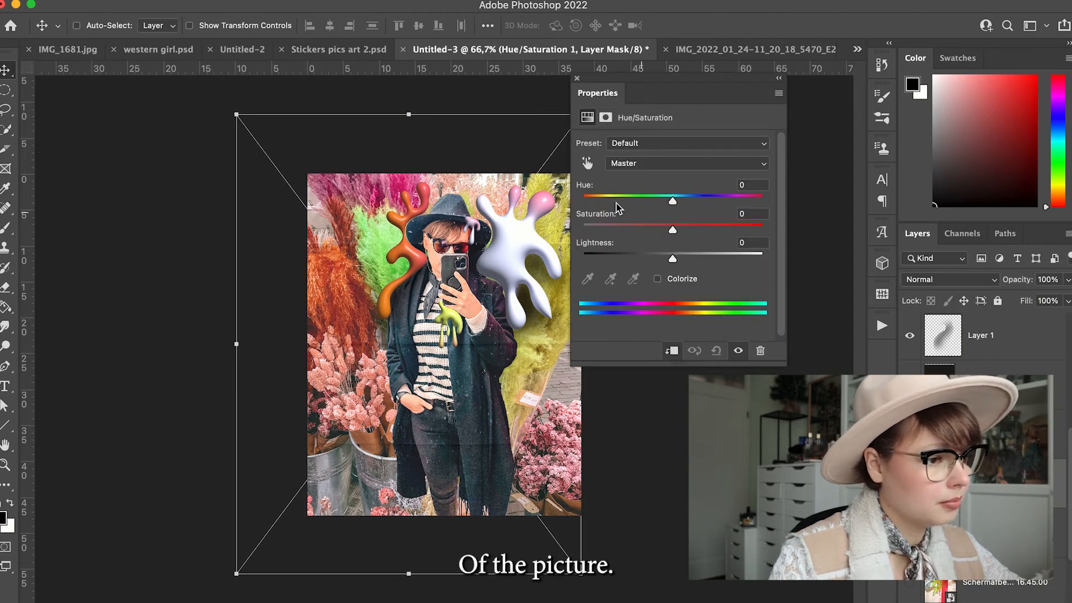
drag(687, 228, 674, 201)
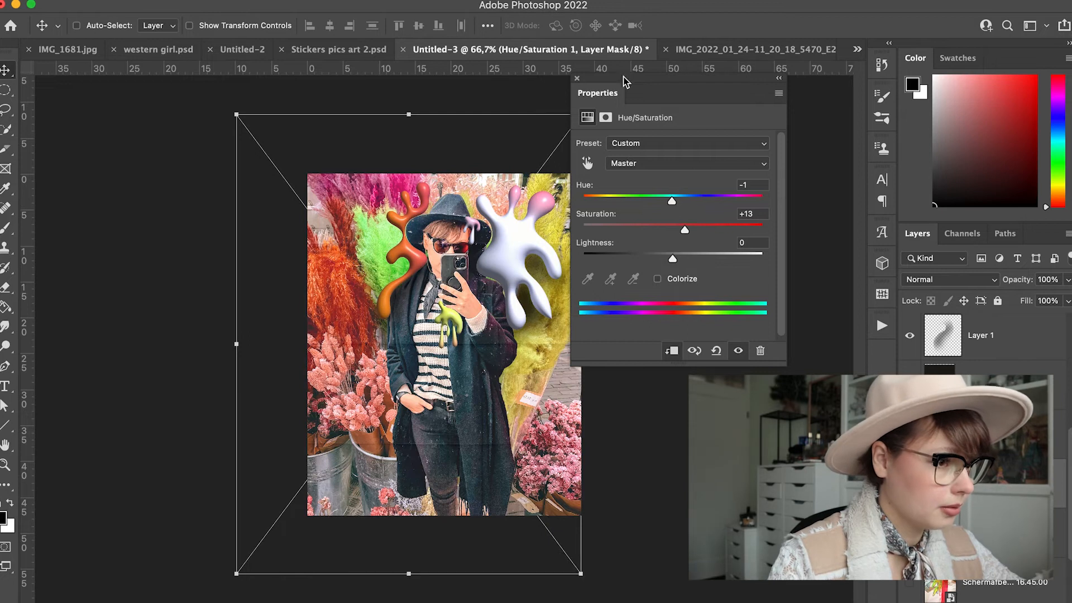
click(577, 79)
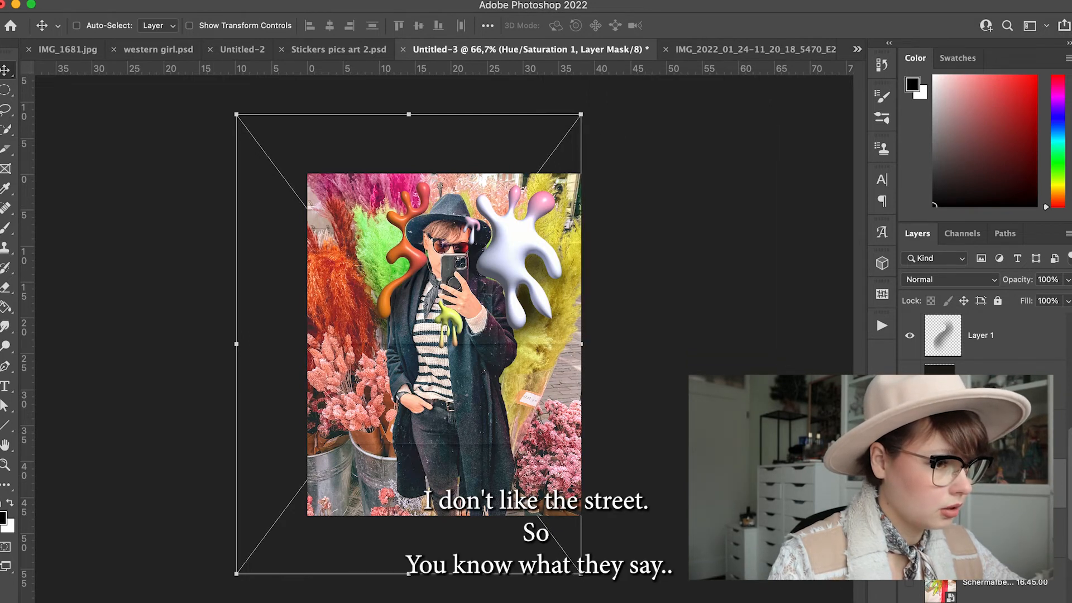
Scale the IMG_2392 flower photo to 424.71% and shift it so the street falls outside the canvas.
click(982, 532)
key(super+t)
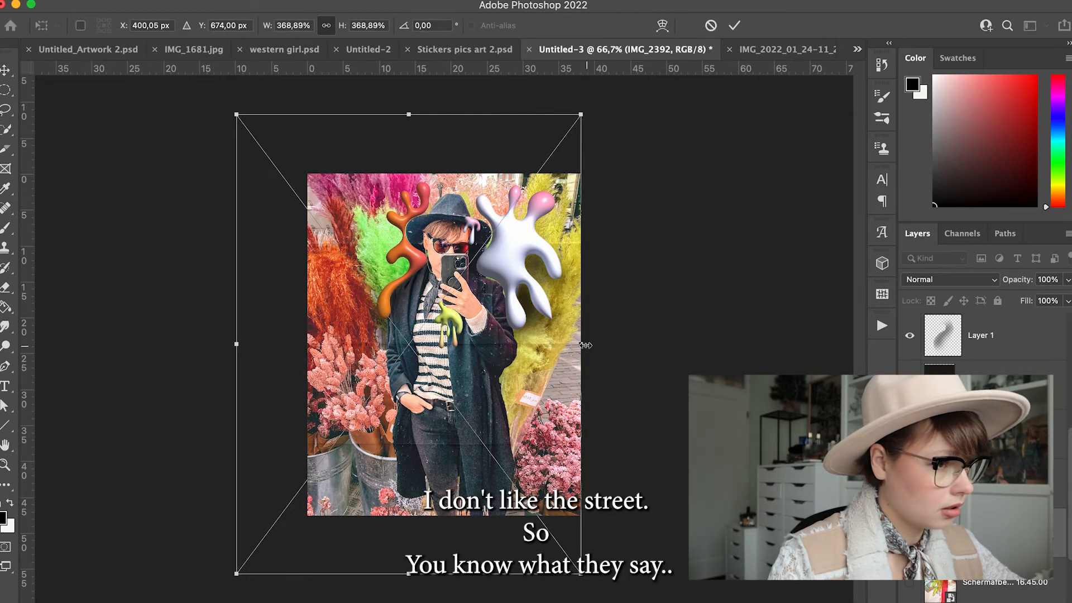
drag(594, 341, 633, 327)
drag(573, 351, 621, 295)
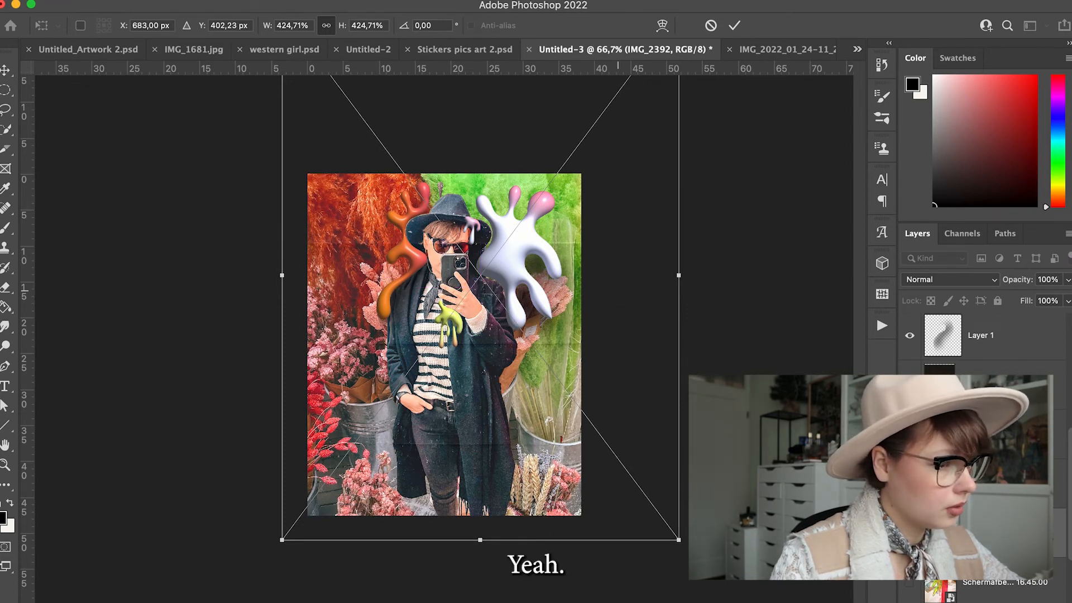
key(Return)
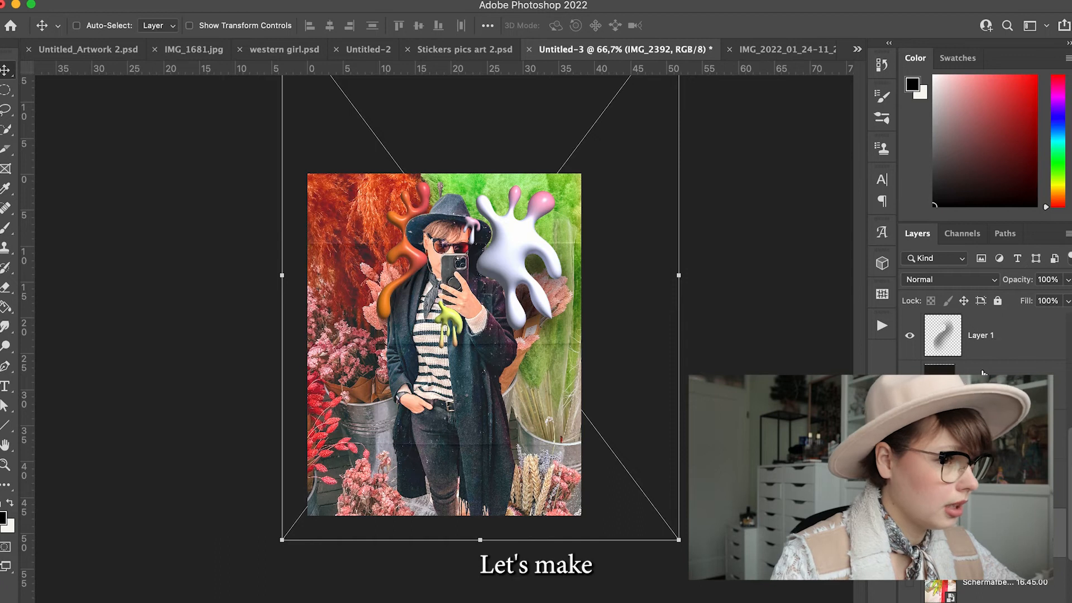
Select the topmost splash smart object in the layer stack.
click(983, 344)
scroll(983, 357, up, 5)
click(995, 341)
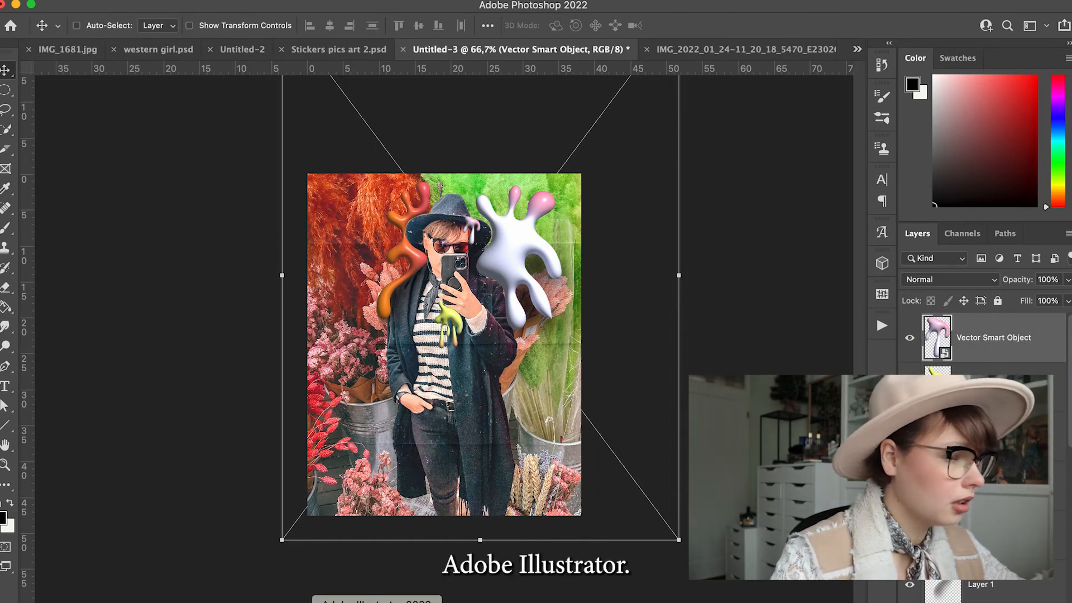
Switch to Illustrator and draw a gradient-filled hexagon with the Polygon tool above and left of the artboard.
click(377, 602)
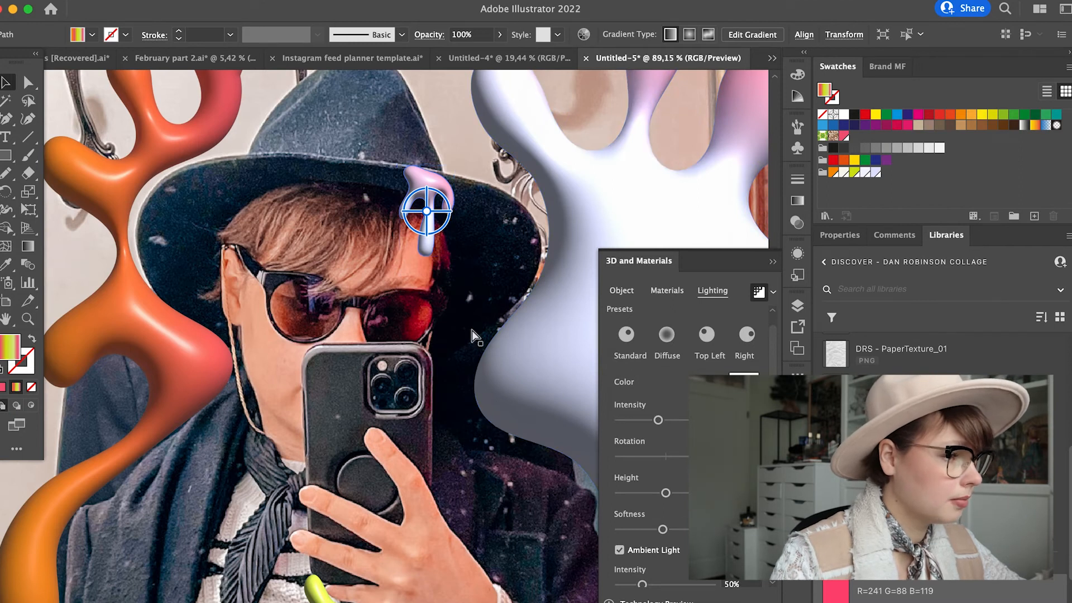
key(super+minus)
key(super+minus)
key(super+minus)
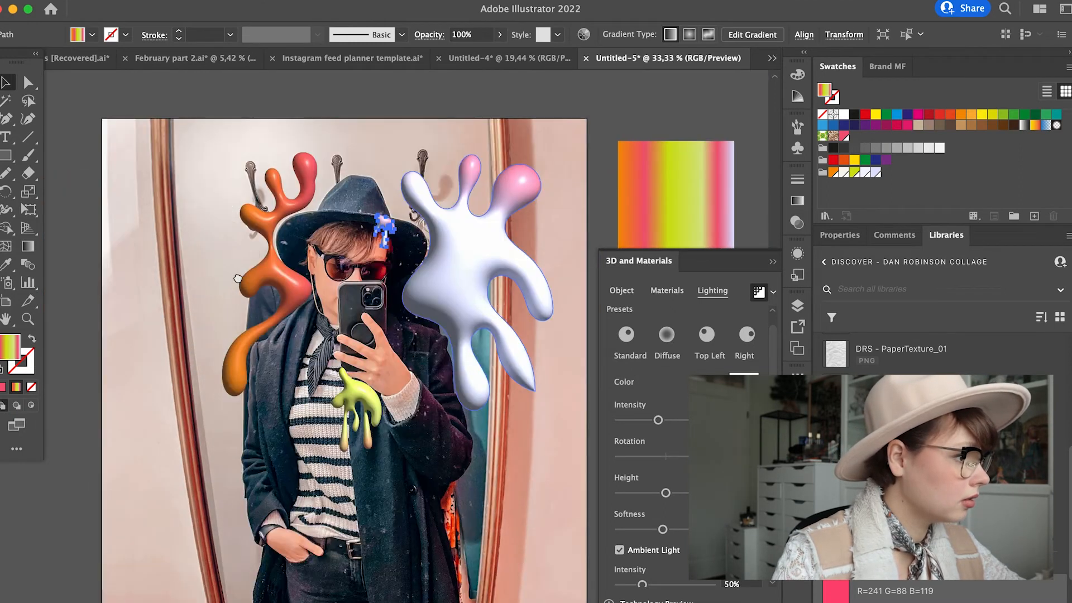
drag(238, 279, 232, 265)
key(super+minus)
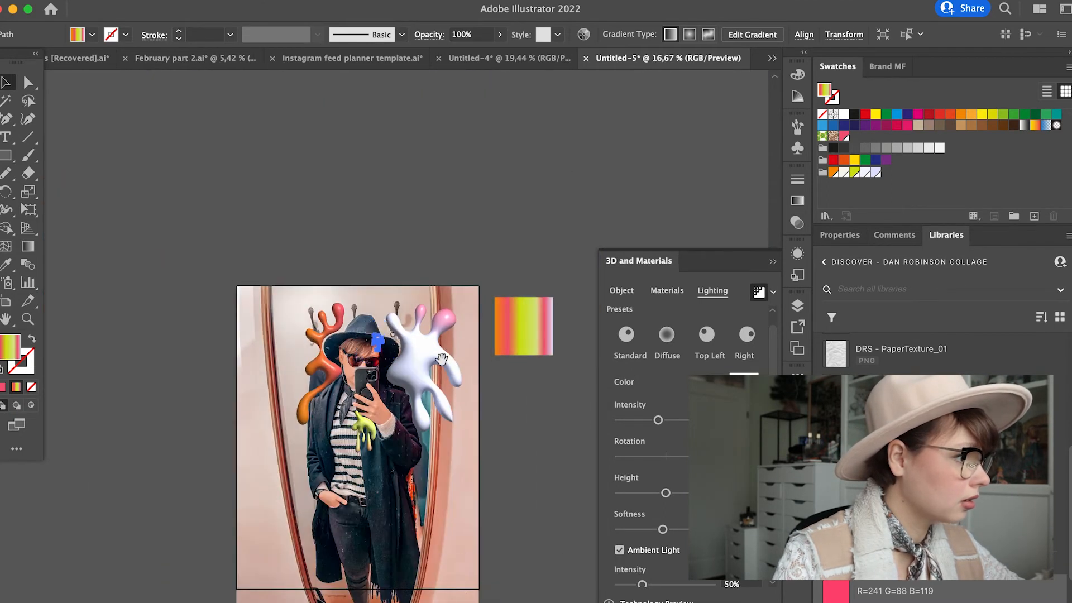
drag(441, 359, 445, 306)
click(311, 147)
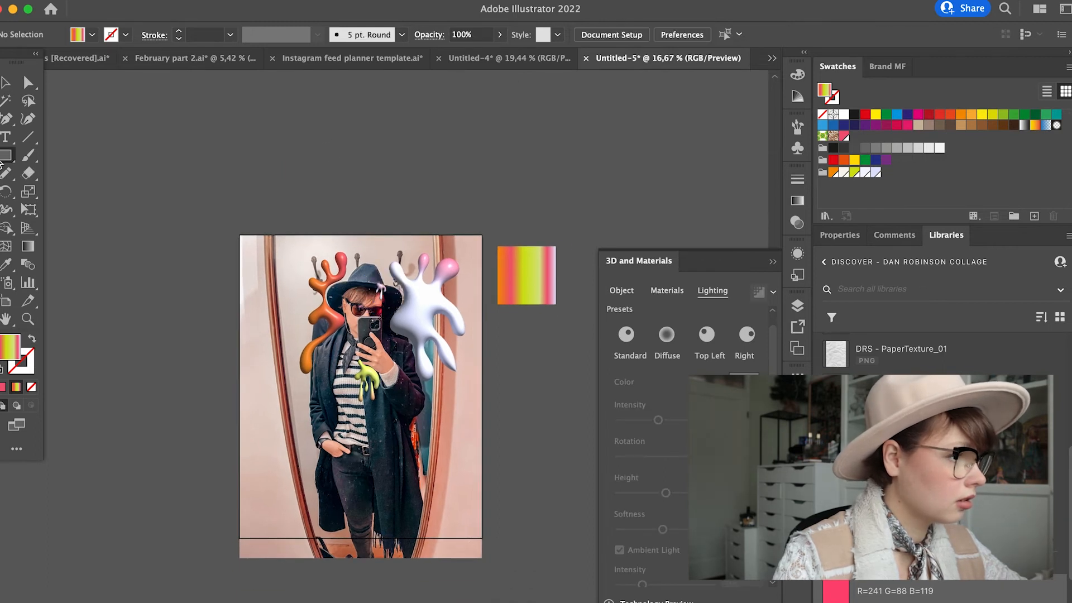
click(2, 158)
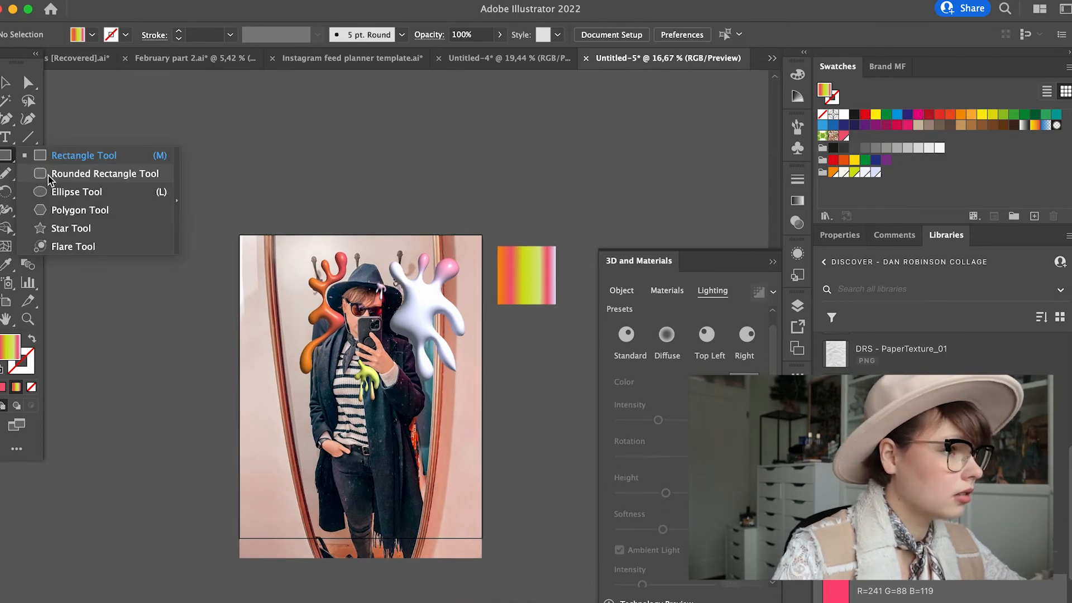
click(56, 210)
drag(173, 181, 224, 232)
Apply Pucker & Bloat to the hexagon with a bloat of about 70% to form a six-petal flower.
click(302, 1)
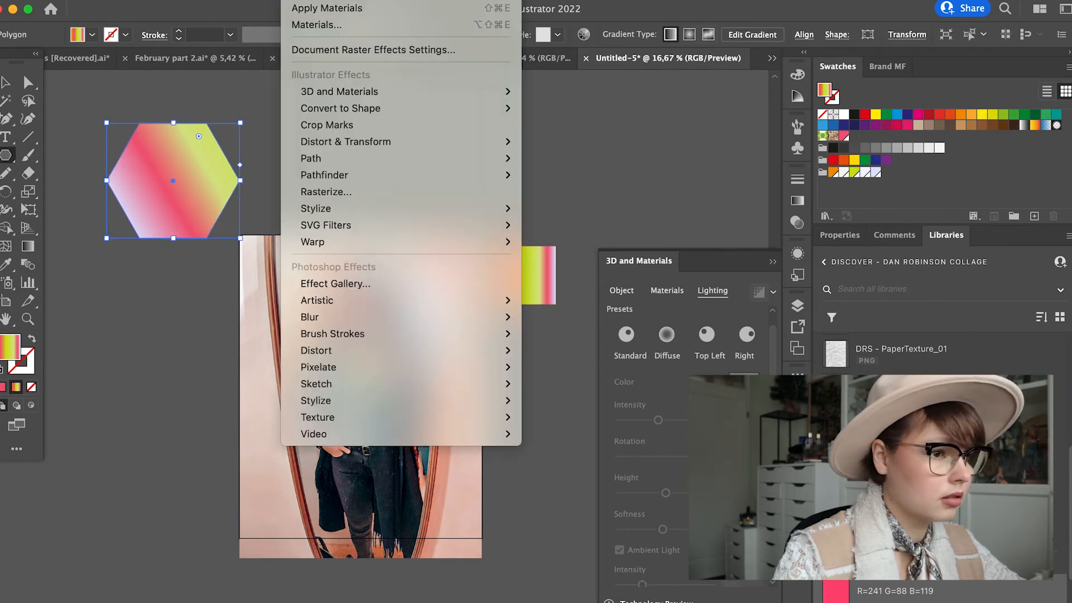
mouse_move(478, 140)
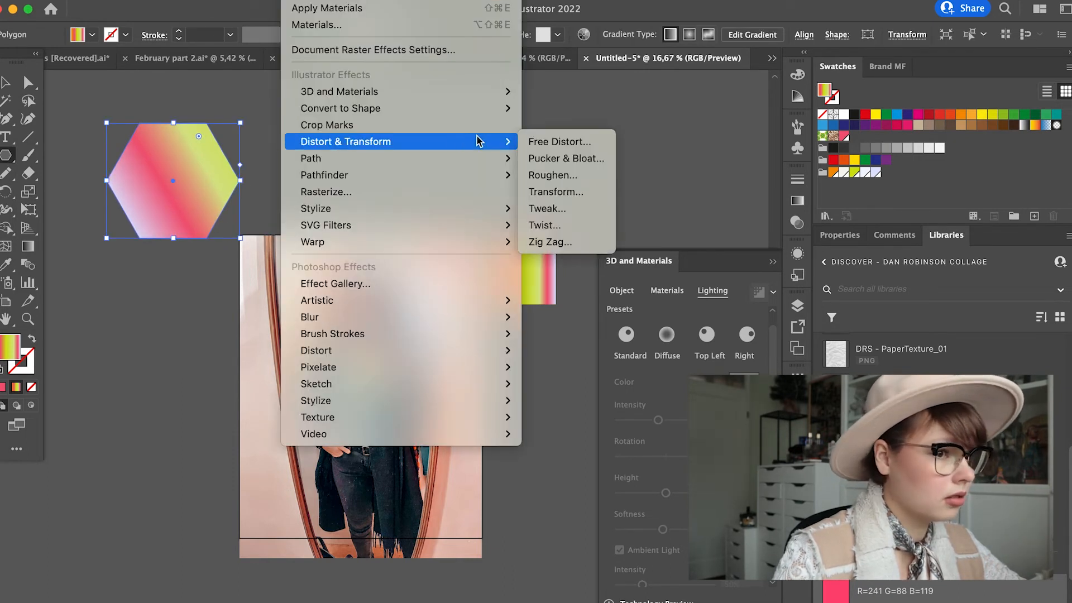
click(566, 159)
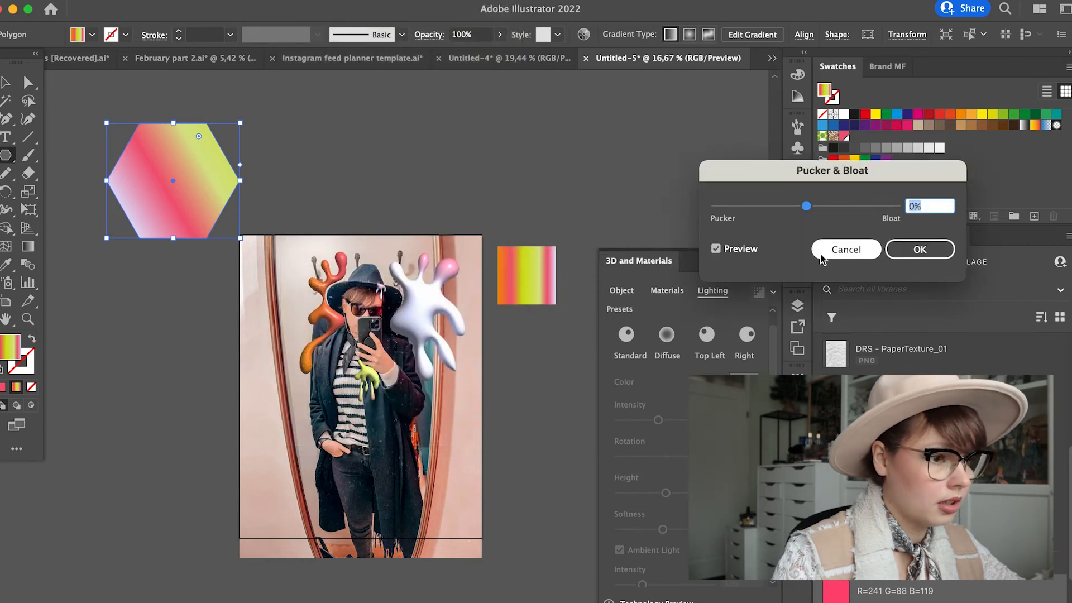
drag(806, 206, 837, 209)
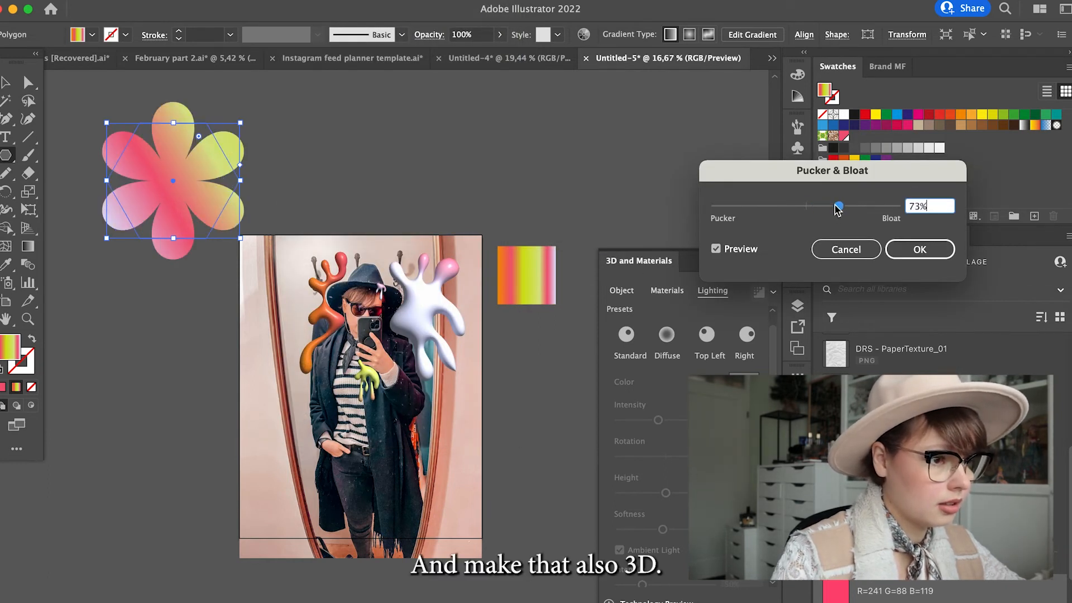
click(916, 249)
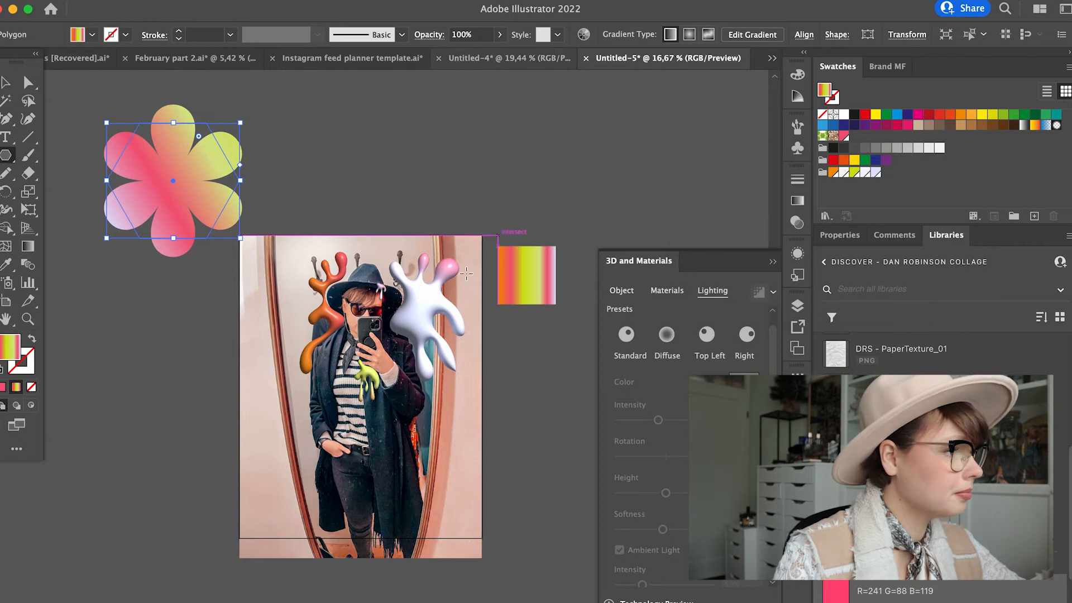
Try the 3D Inflate effect on the gradient flower, and undo it.
key(v)
click(626, 292)
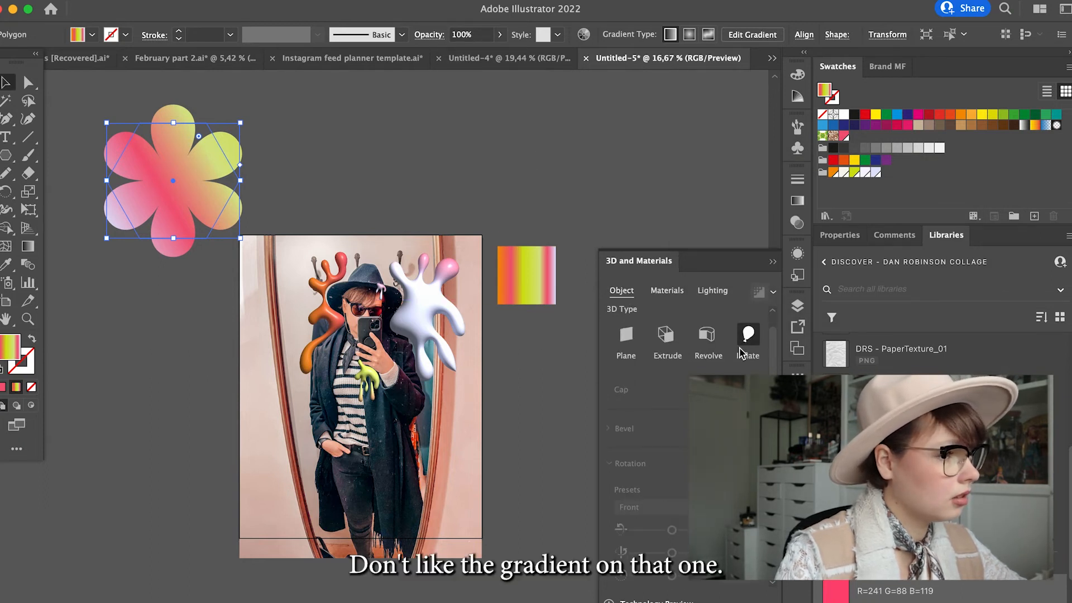
click(743, 338)
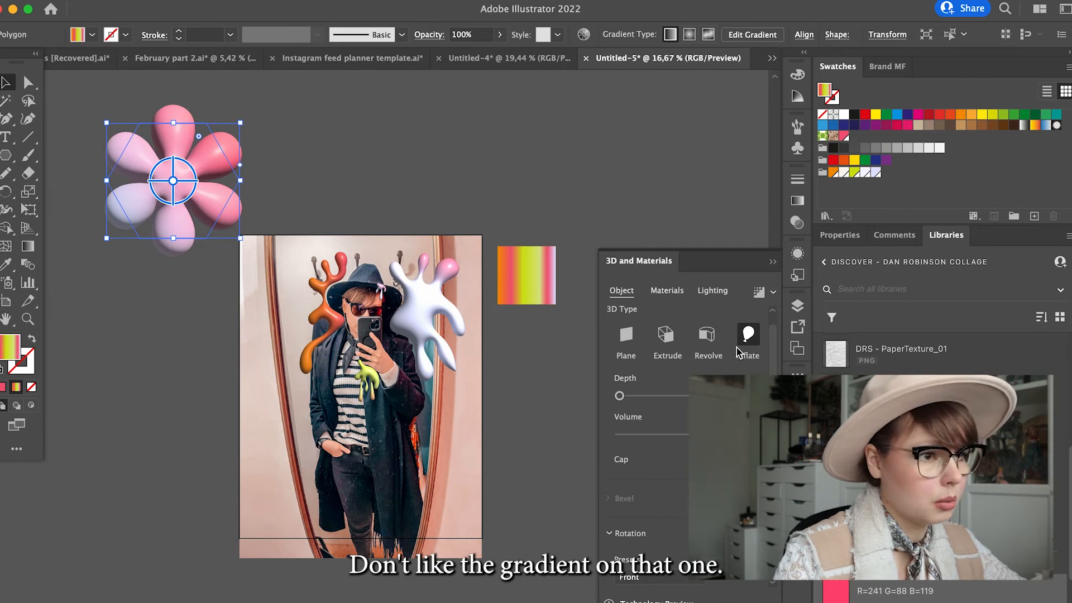
key(super+z)
Duplicate the flower above the artboard and redirect the copy's linear gradient diagonally at an angle of -152.1456°.
drag(195, 207, 398, 186)
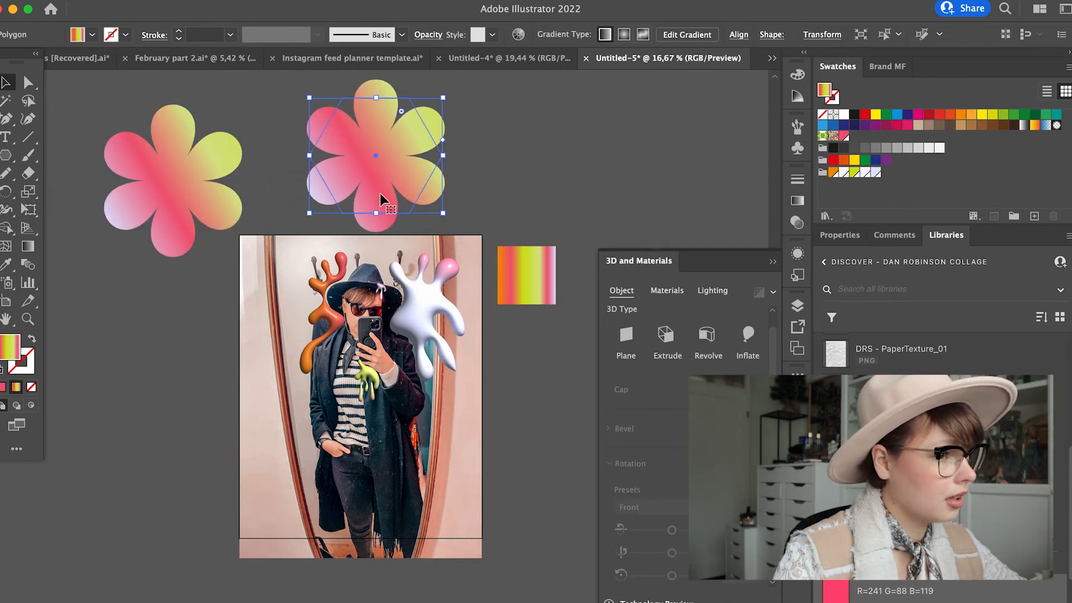
click(797, 203)
click(691, 227)
drag(500, 101, 309, 206)
key(v)
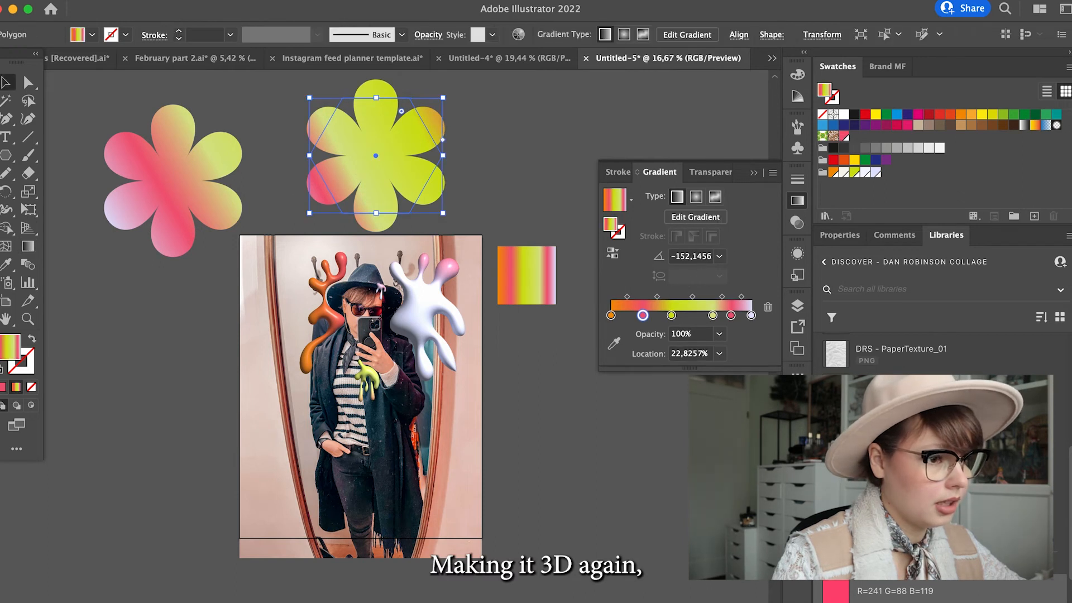
Duplicate the recoloured flower to the right of the artboard and apply the 3D Inflate effect to the copy.
drag(407, 178, 587, 441)
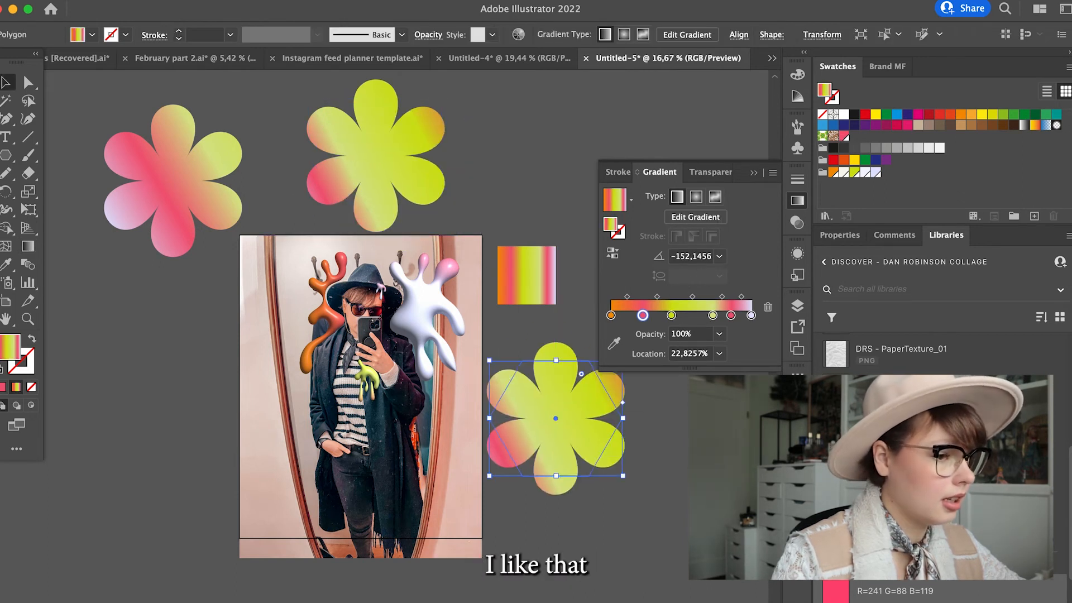
click(798, 389)
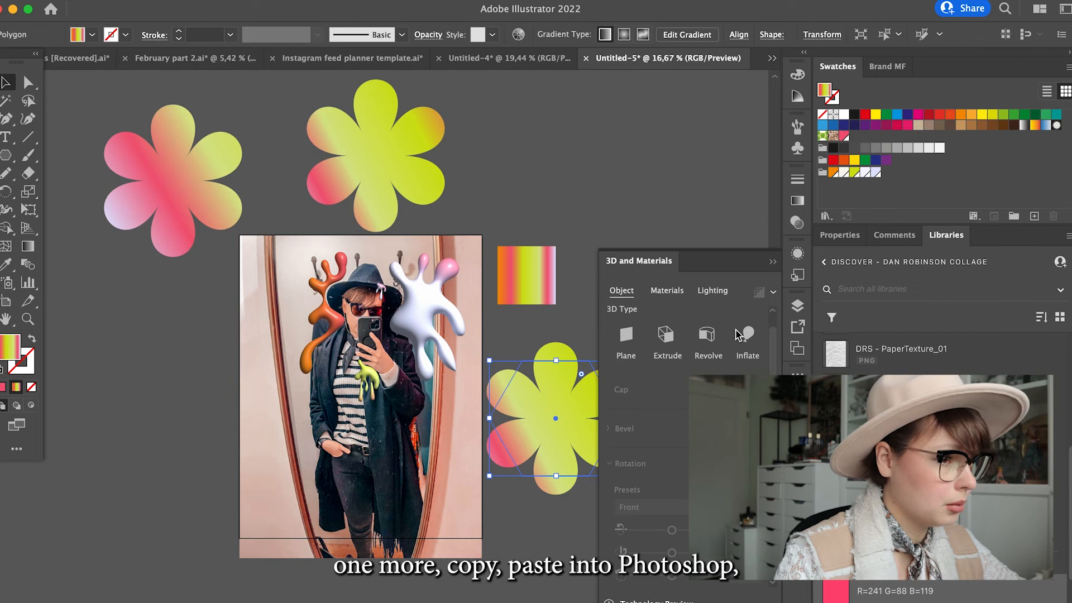
click(738, 352)
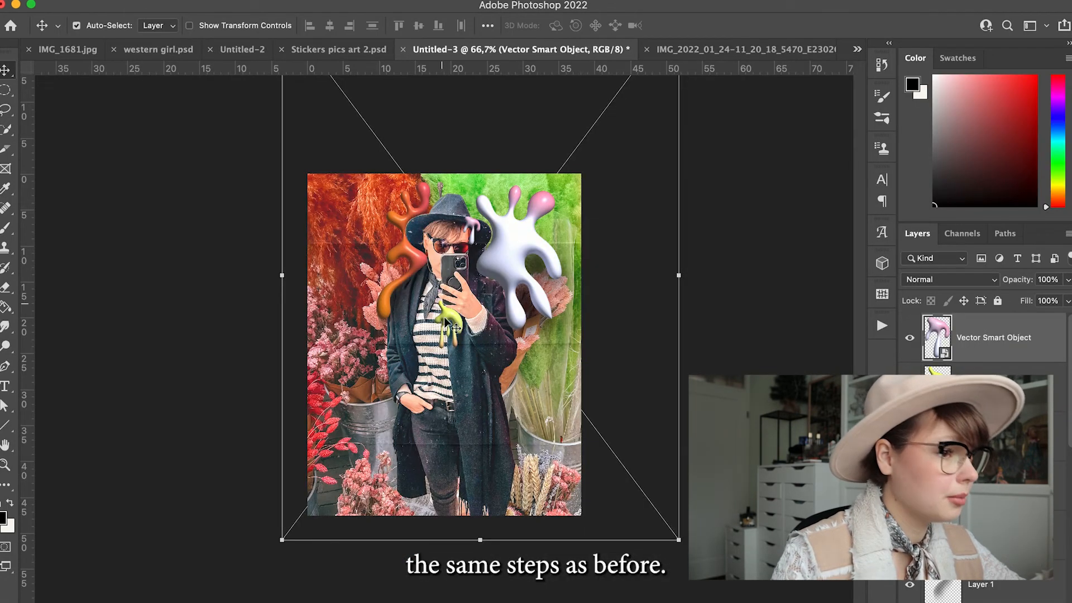
In Photoshop, paste the inflated flower as a Smart Object, scale it to 55.66% and place it below the figure's pocketed hand.
key(super+v)
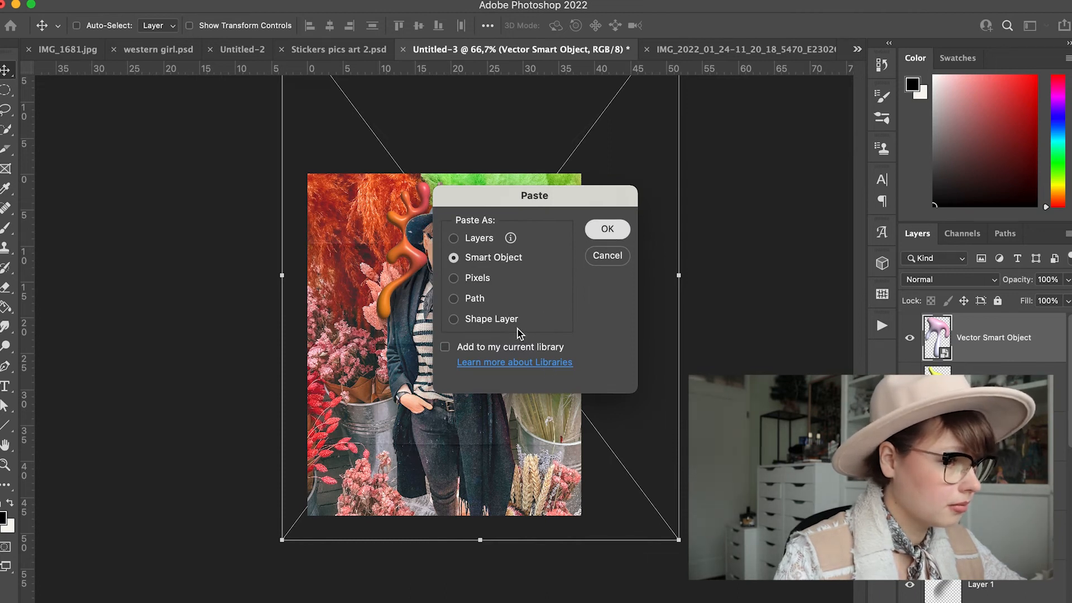
key(Return)
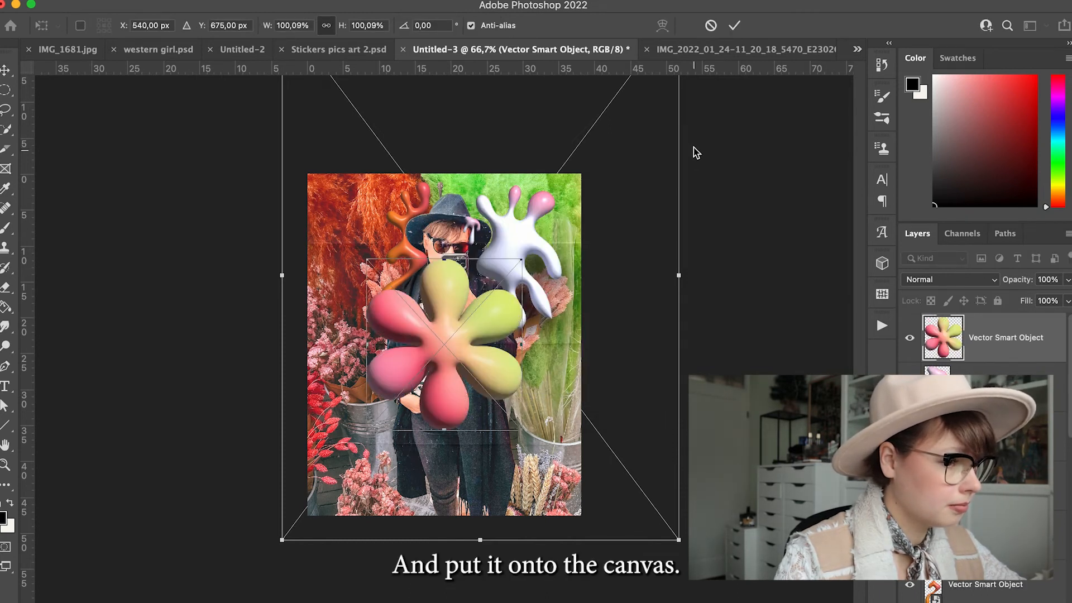
drag(502, 284, 446, 330)
drag(409, 426, 400, 481)
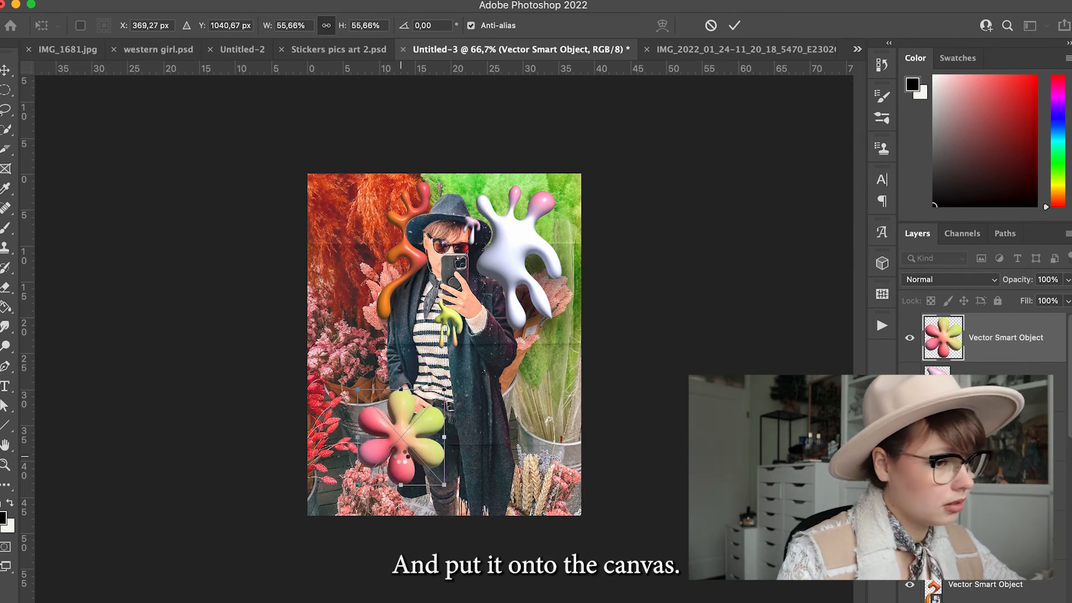
key(Return)
Switch to Illustrator, place a copy of the inflated flower left of the artboard and turn it in 3D.
click(377, 602)
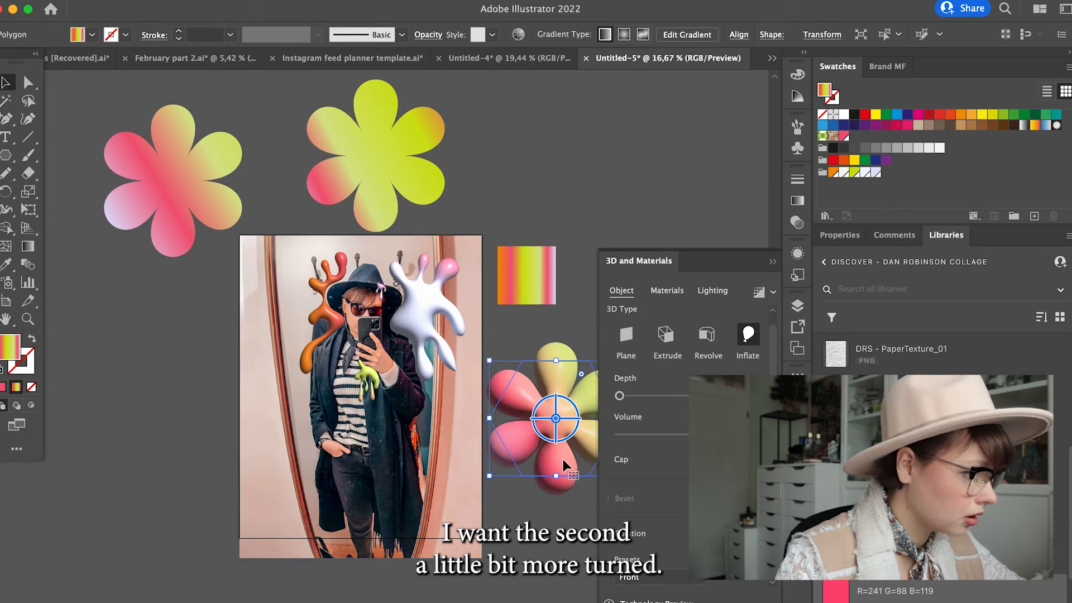
drag(564, 463, 181, 435)
drag(195, 396, 164, 388)
drag(150, 379, 150, 401)
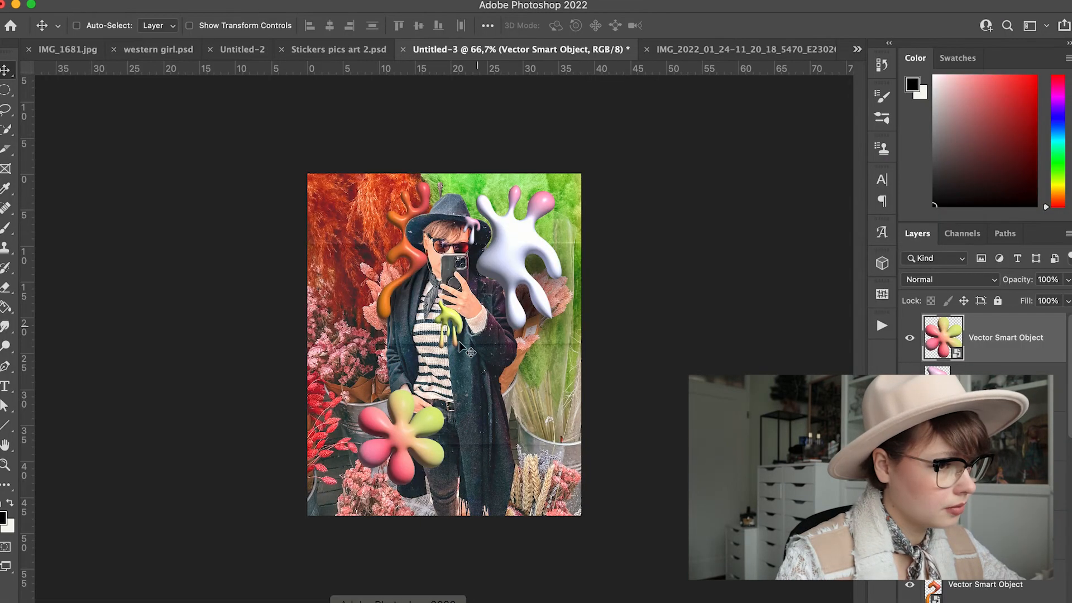
Paste the turned inflated flower as a Smart Object, scale it down and place it at the edge of the coat below the white splash.
key(super+v)
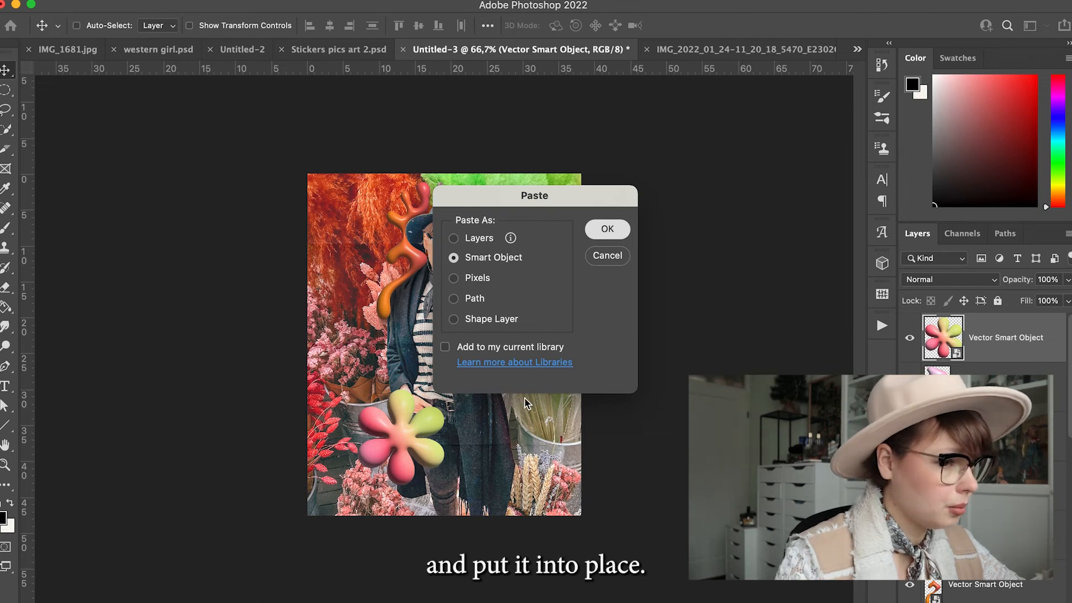
key(Return)
drag(516, 428, 489, 337)
drag(408, 304, 534, 387)
drag(574, 350, 518, 373)
key(Return)
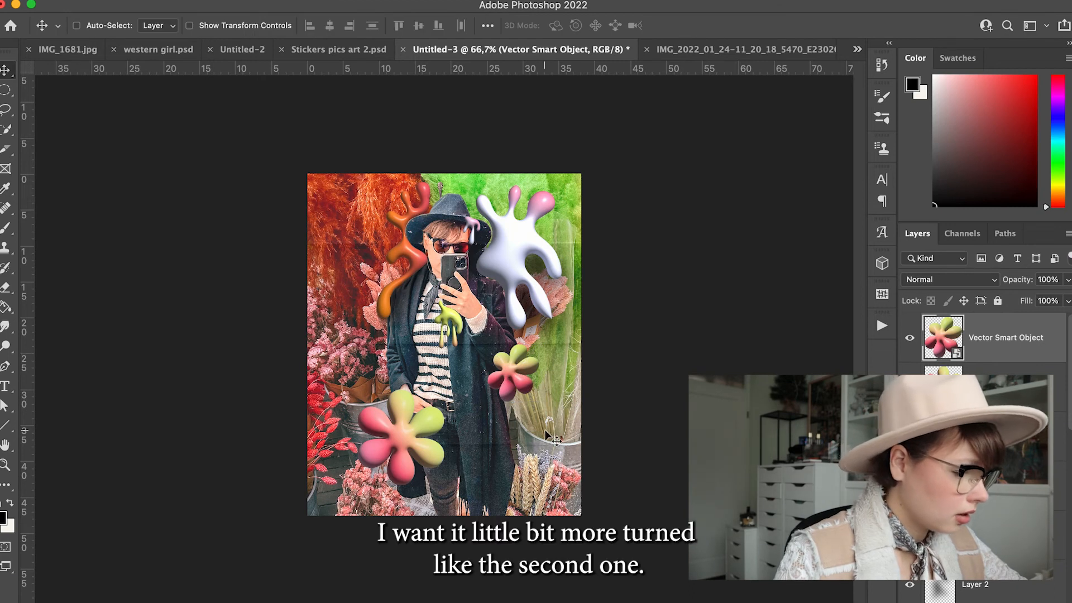
Delete the large flower by the pocketed hand, and in Illustrator turn a copy of the inflated flower in 3D over the artboard's lower part.
click(994, 386)
key(BackSpace)
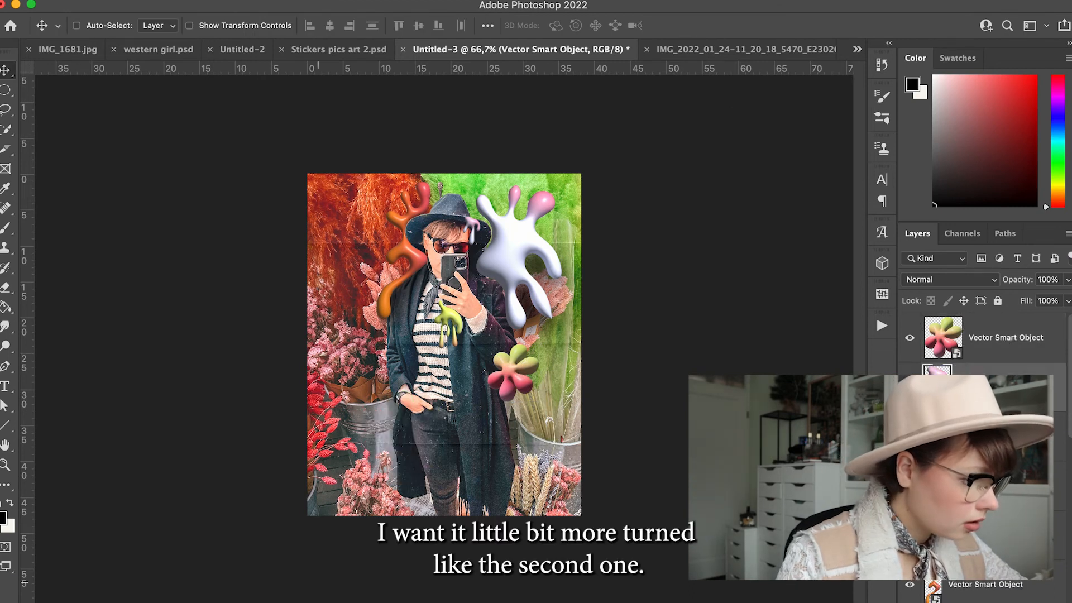
click(378, 602)
drag(188, 433, 335, 533)
drag(328, 487, 387, 507)
Switch to Photoshop, paste the newly turned flower as a Smart Object and place it below the figure's pocketed hand.
click(398, 601)
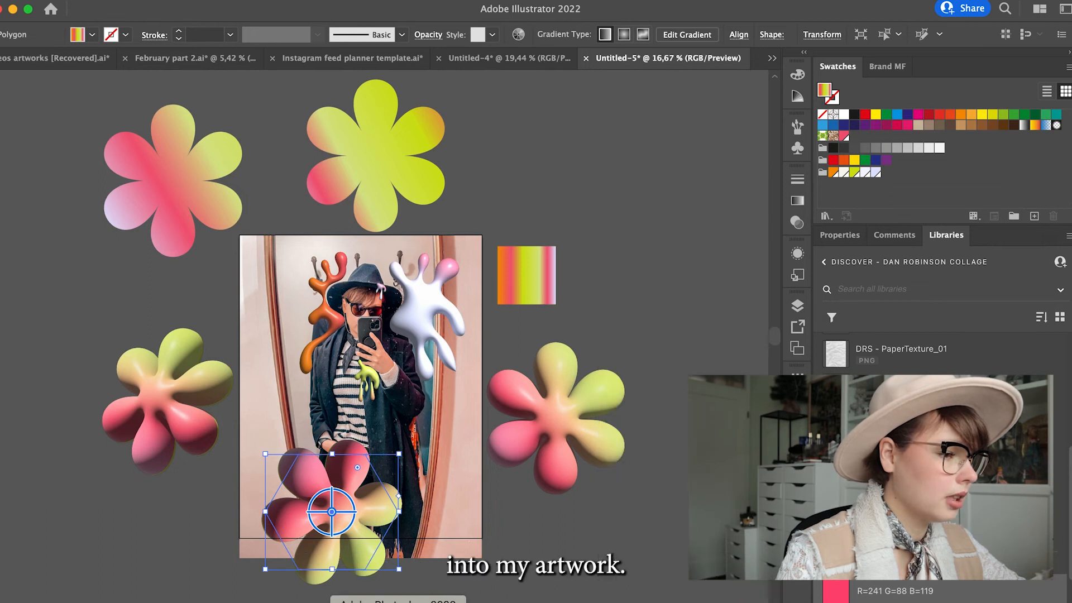
key(super+v)
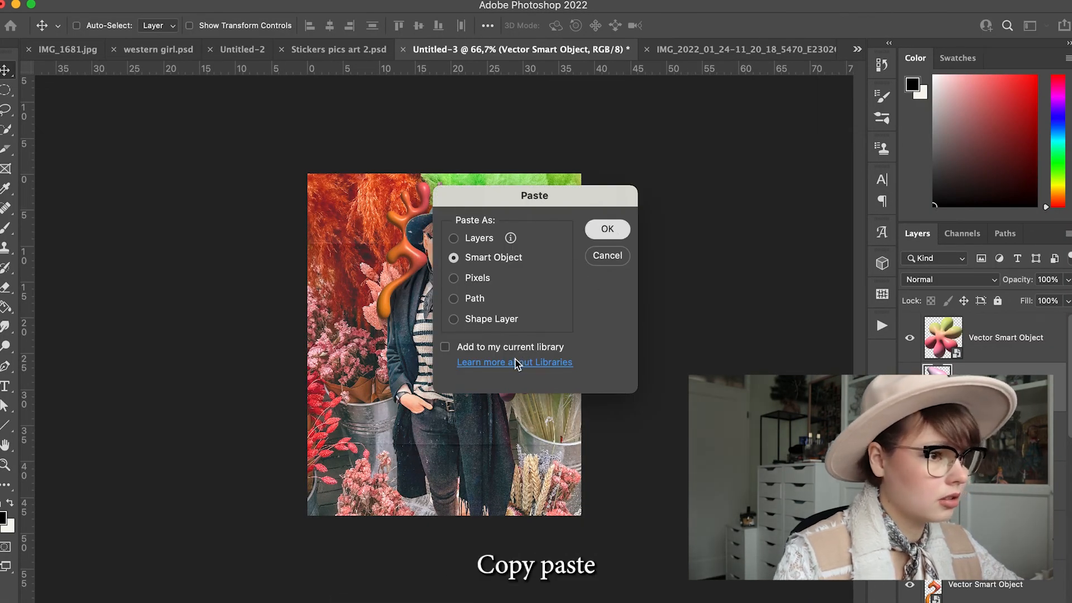
key(Return)
drag(523, 263, 420, 464)
key(Return)
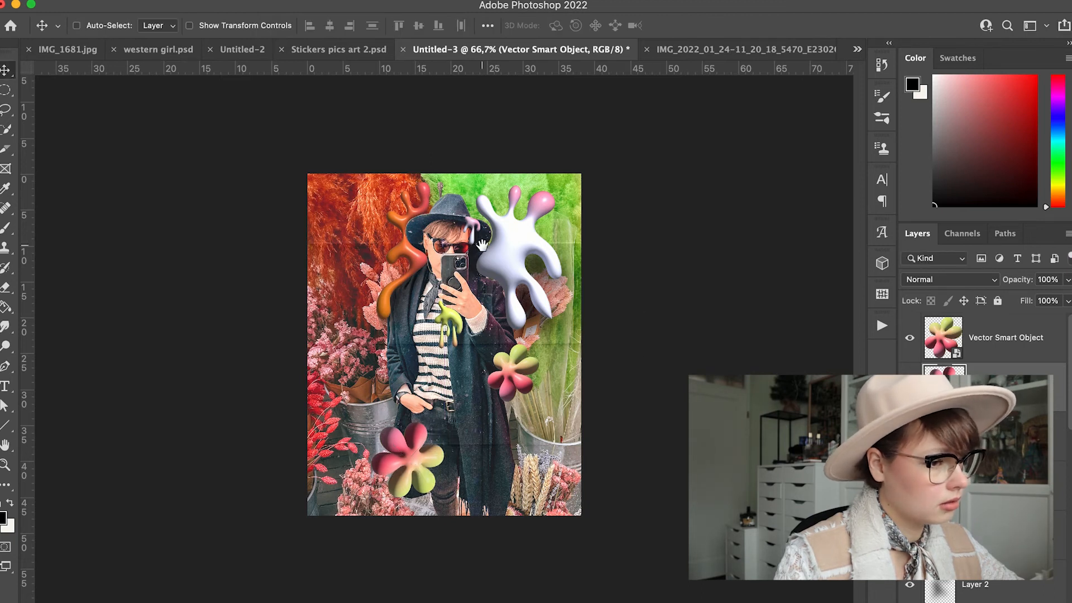
Duplicate the masked figure layer directly beneath the "5 Paper folded black" layer.
key(super+plus)
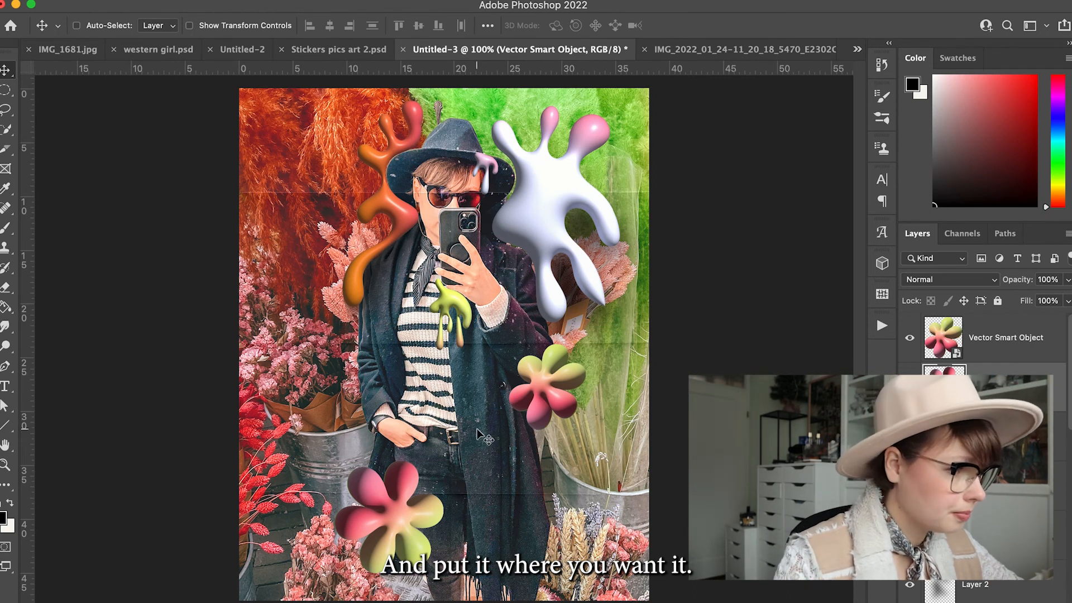
key(super+minus)
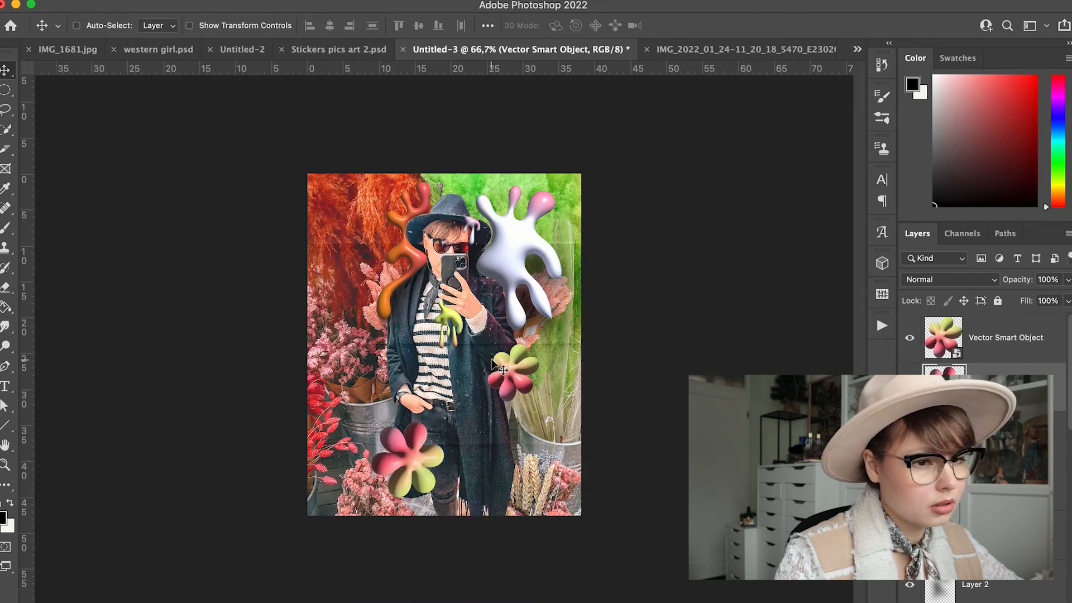
scroll(1058, 384, down, 5)
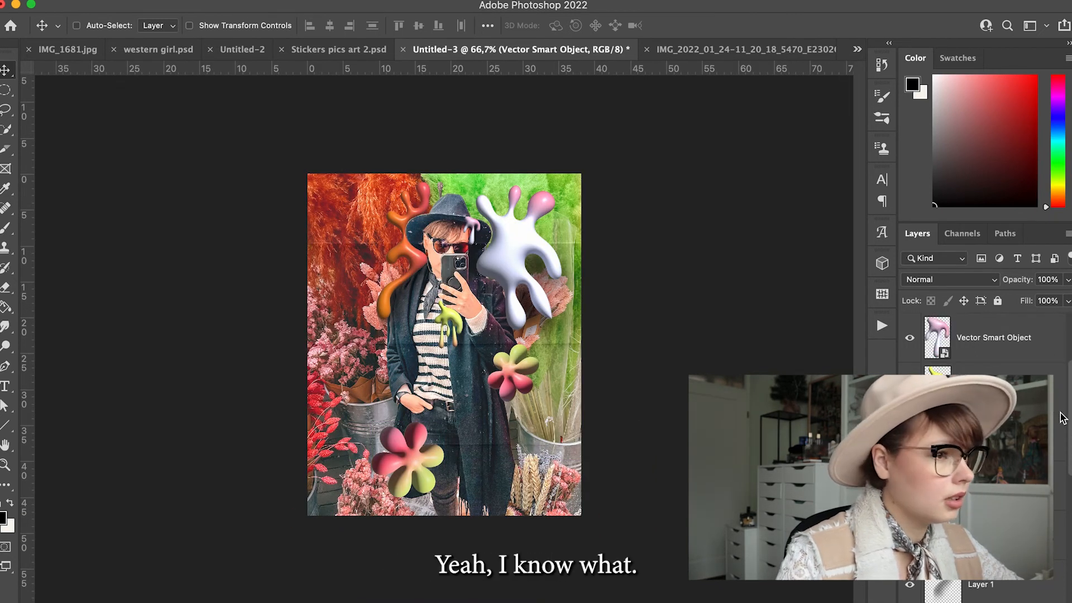
scroll(1059, 447, up, 3)
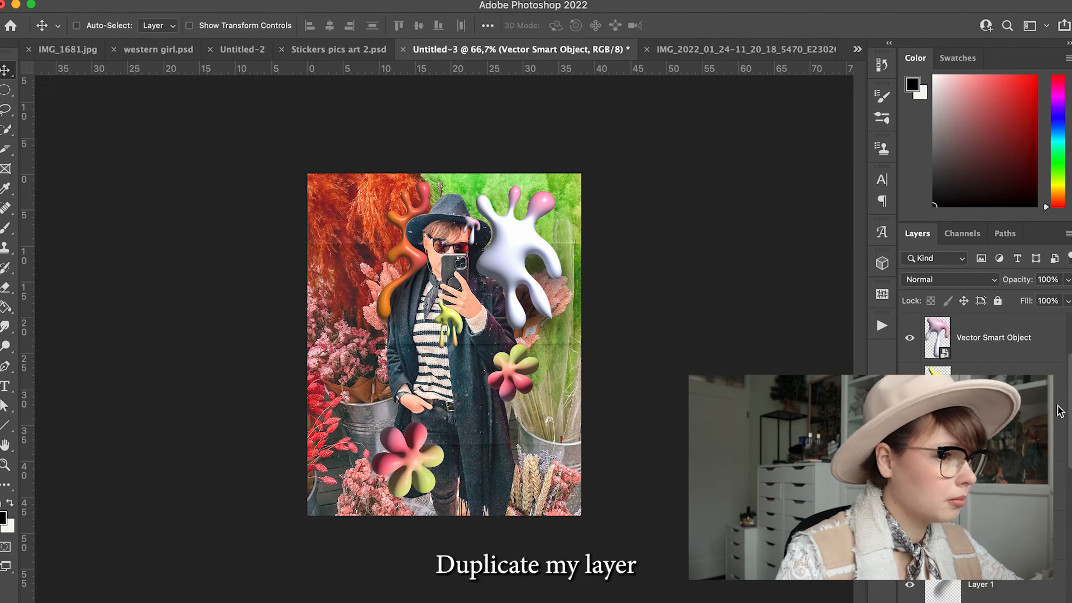
scroll(1060, 386, up, 2)
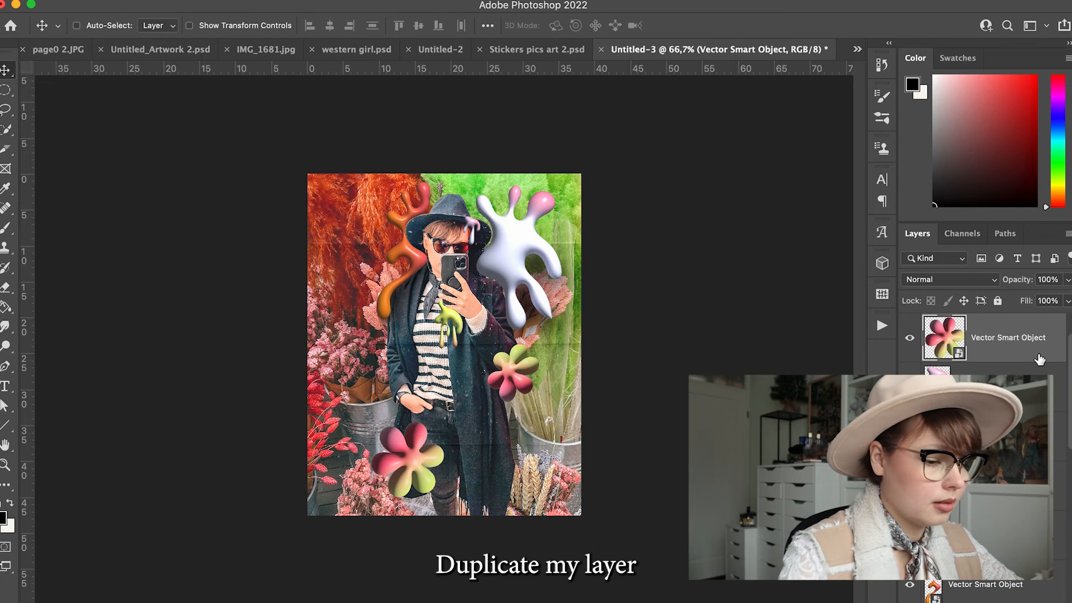
scroll(1040, 359, up, 3)
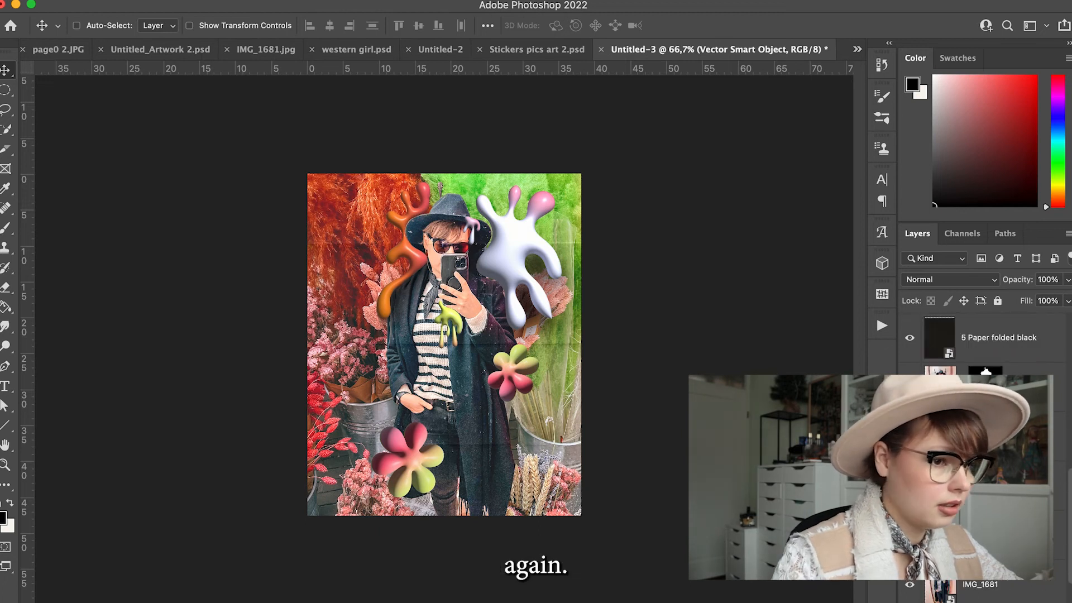
click(1054, 398)
key(super+j)
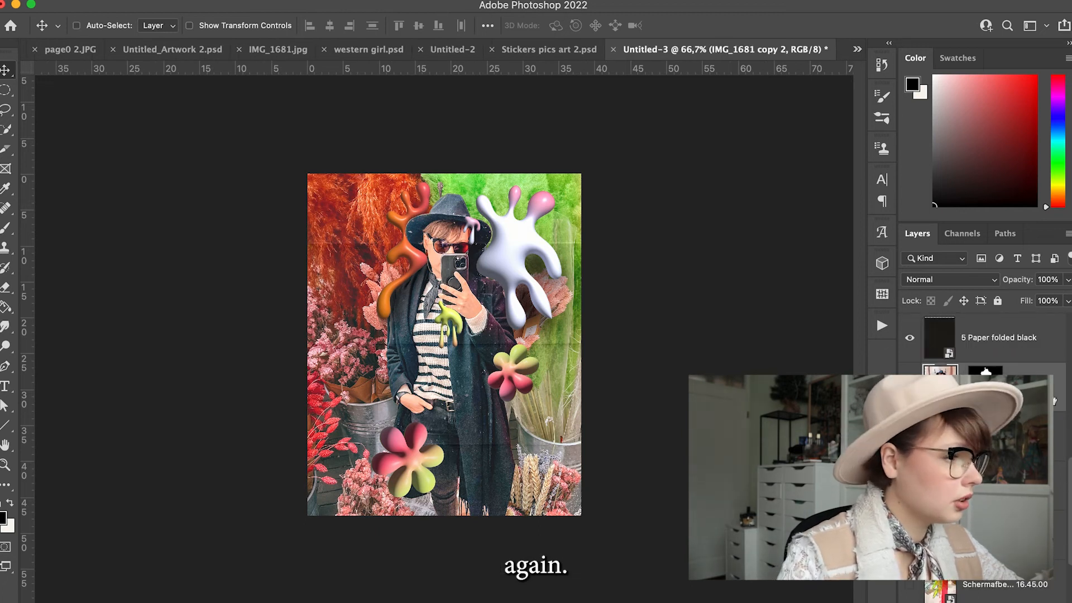
key(super+z)
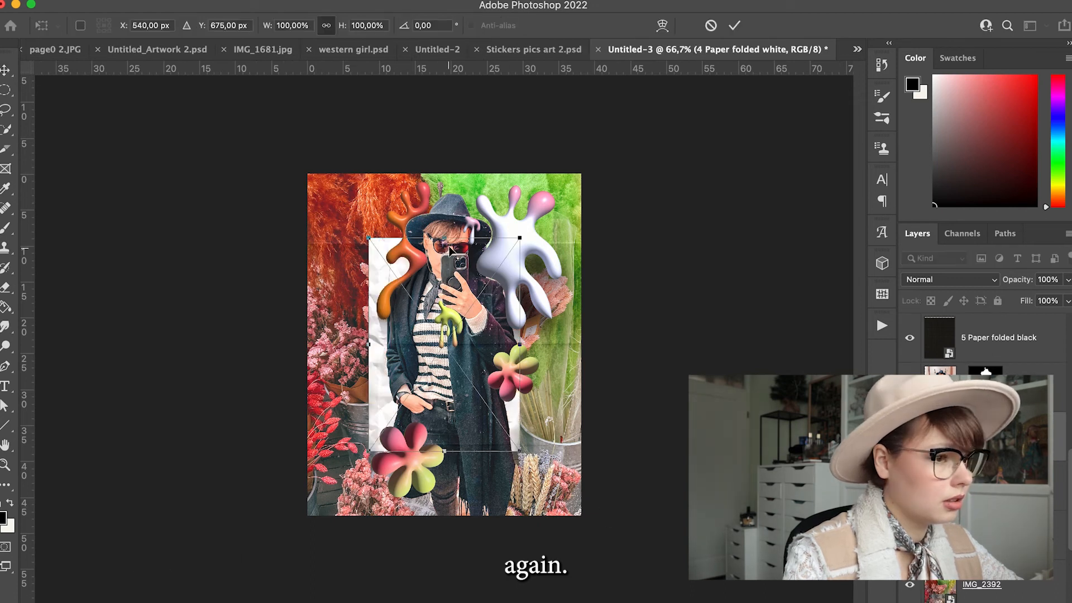
Scale the placed "4 Paper folded white" texture to 154.77% behind the figure.
mouse_move(444, 195)
mouse_down()
mouse_move(446, 166)
mouse_move(444, 188)
mouse_up()
drag(455, 480, 457, 519)
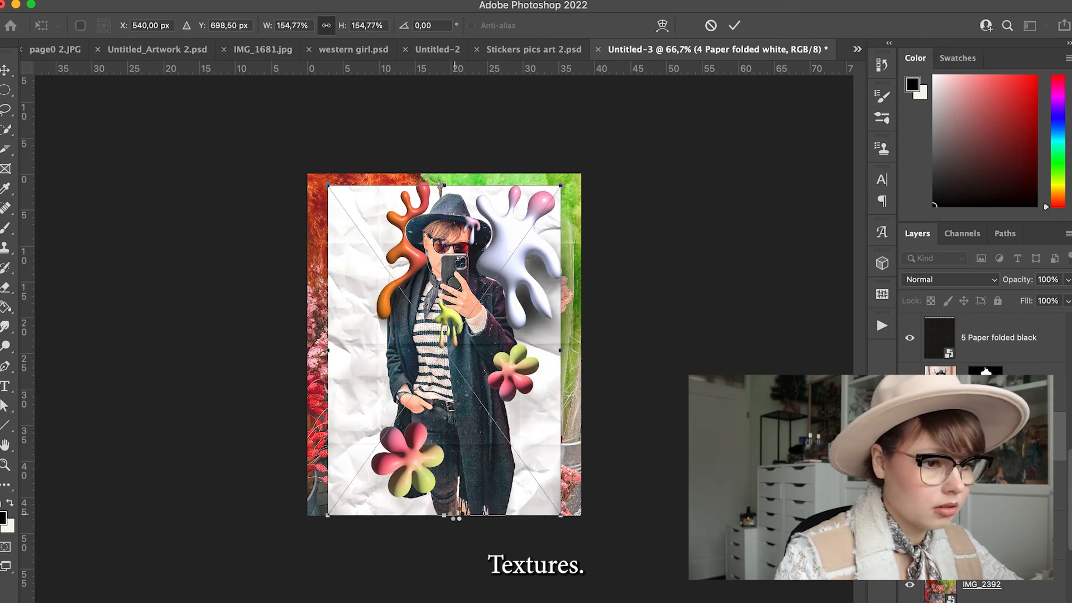
key(Return)
Move the figure mask from the IMG_1681 copy layer to the white paper layer and delete IMG_1681 copy.
click(986, 485)
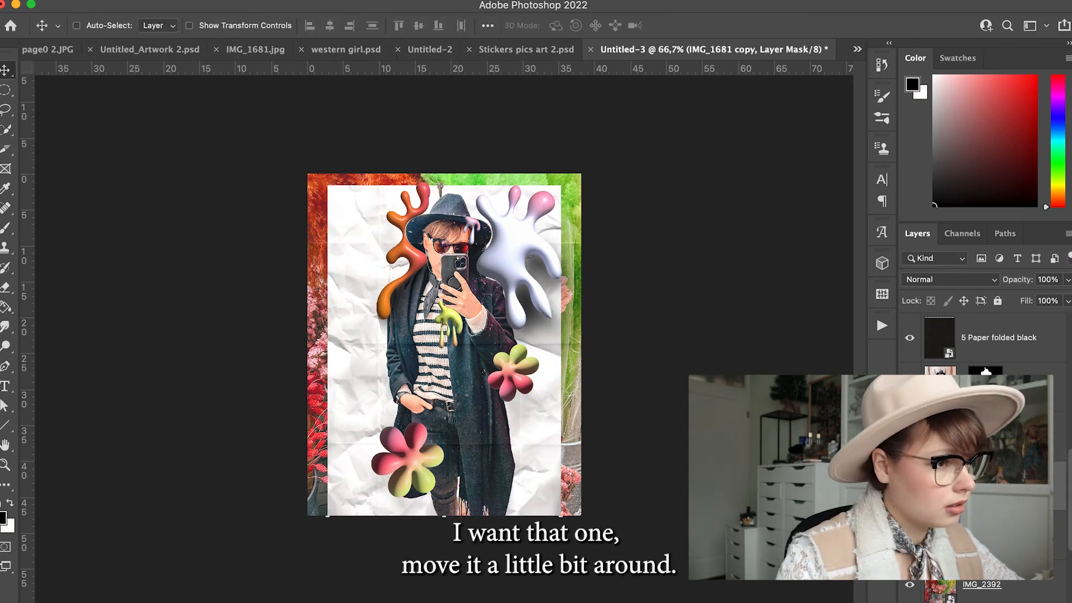
key(BackSpace)
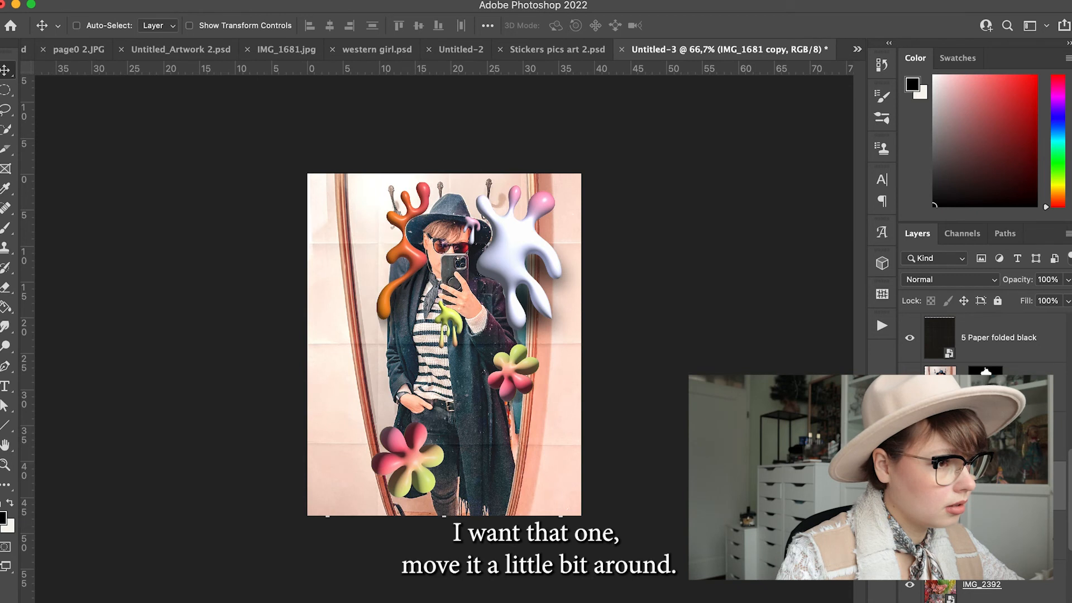
key(BackSpace)
Offset the masked white paper so it peeks out as a paper edge along the coat's right side.
click(998, 437)
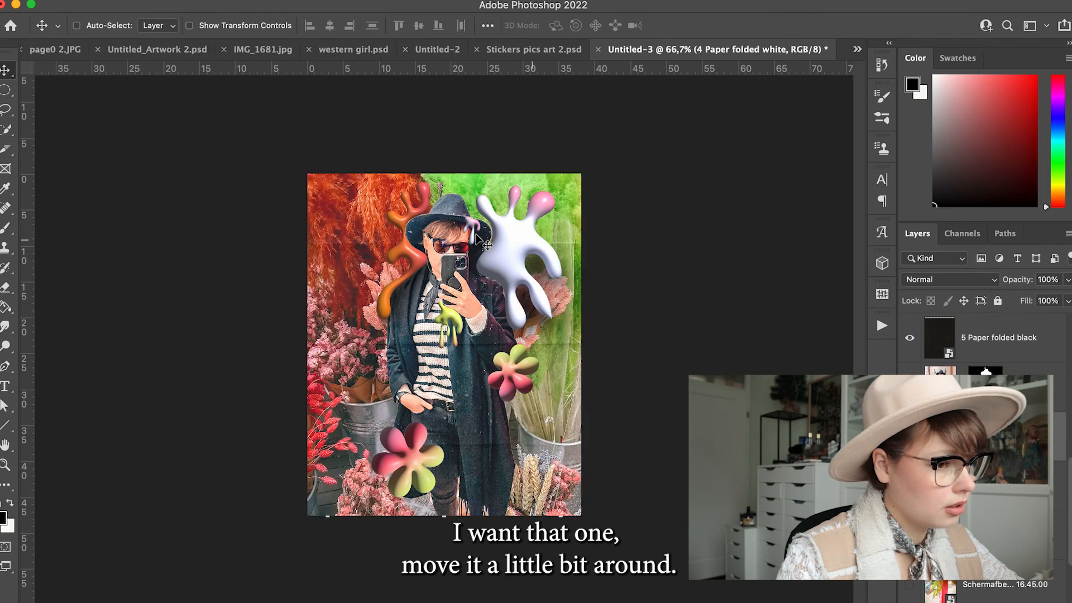
mouse_move(476, 308)
mouse_down()
mouse_move(483, 302)
mouse_move(466, 302)
mouse_move(476, 306)
mouse_up()
click(985, 436)
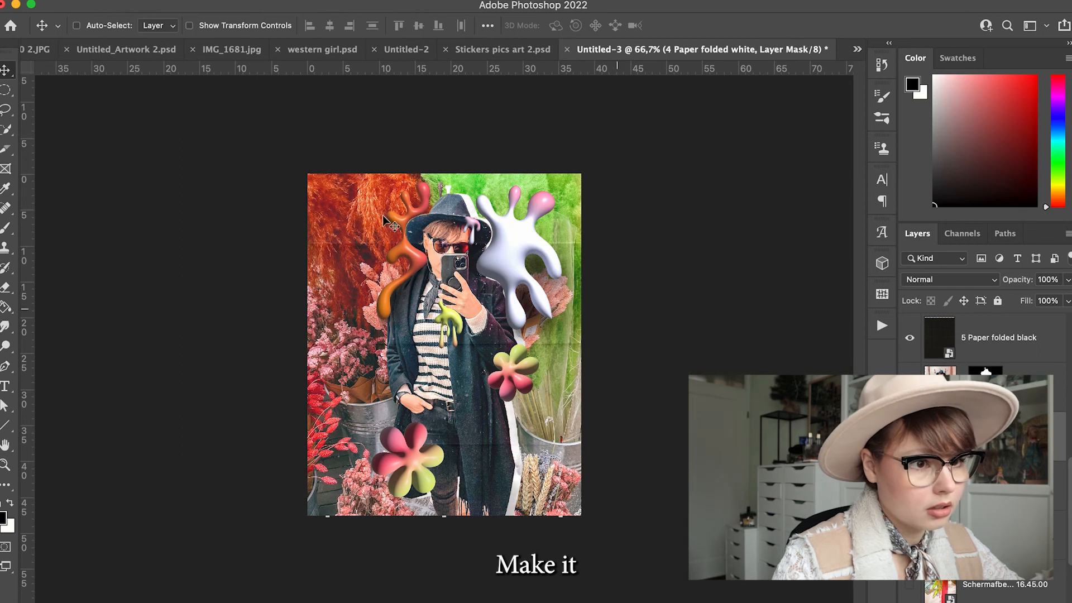
key(b)
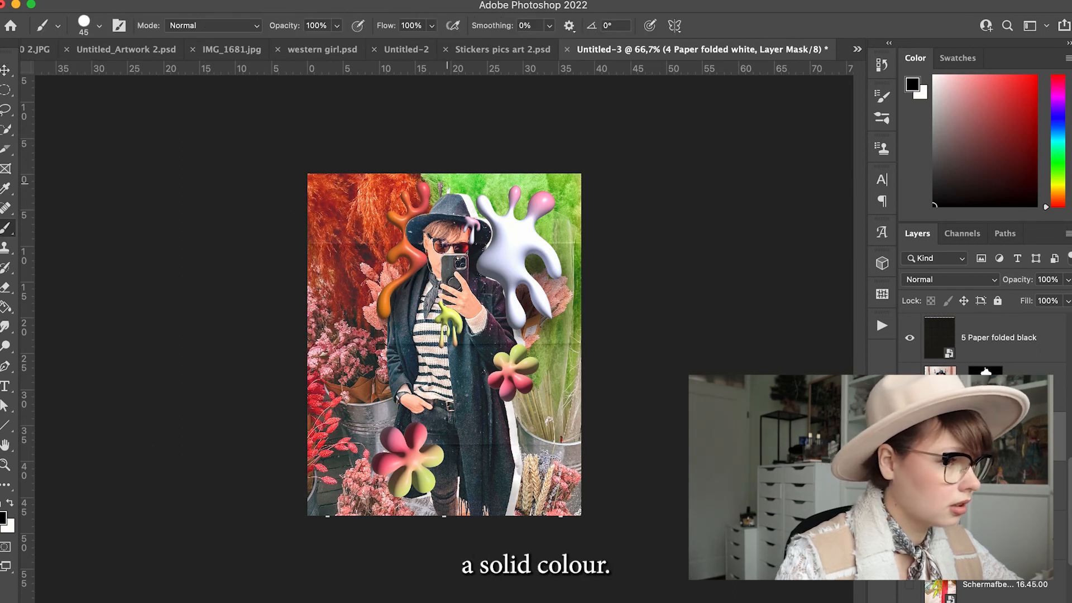
key(v)
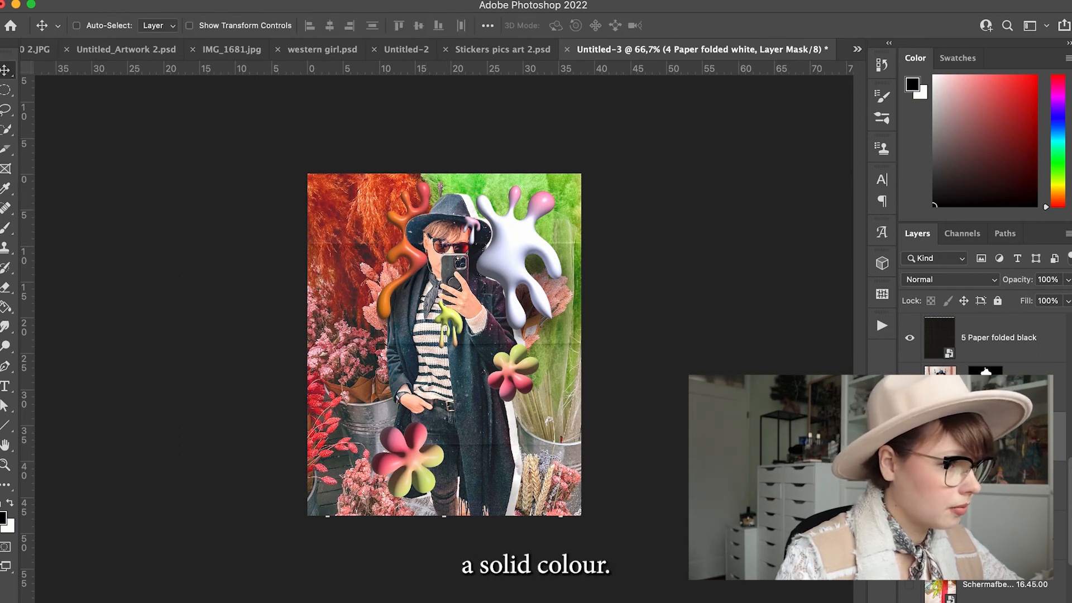
Add a bright neon yellow Solid Color fill layer above the white paper layer.
click(985, 601)
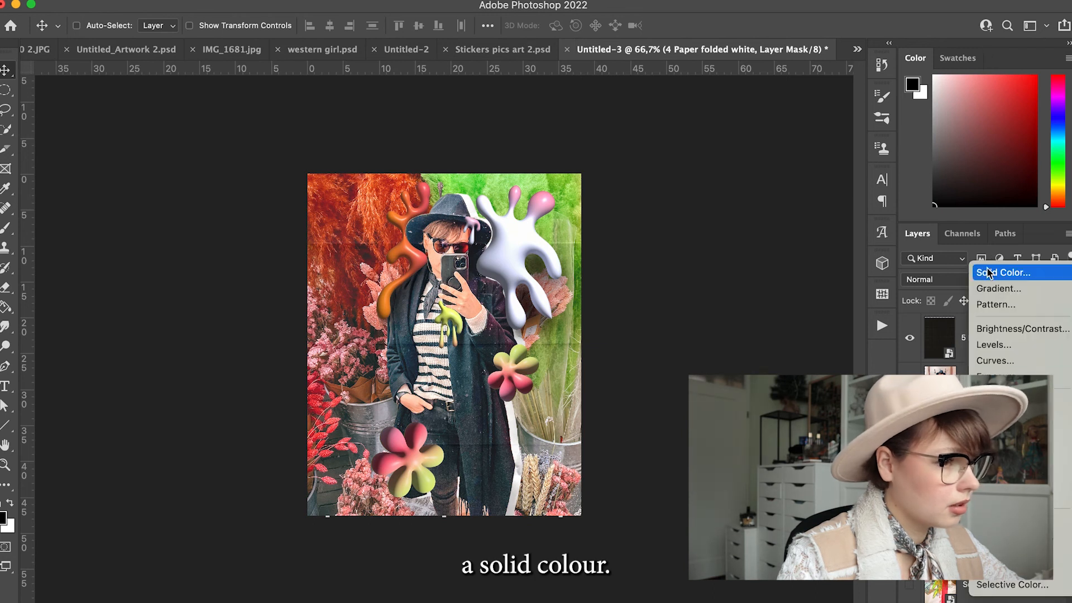
click(989, 270)
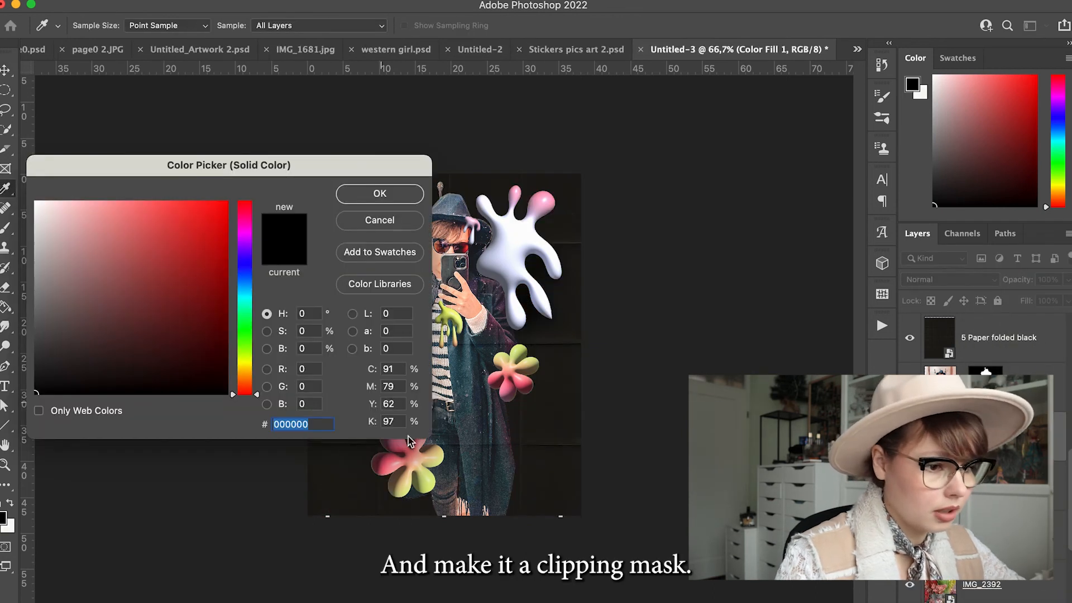
click(422, 452)
drag(163, 227, 207, 210)
click(376, 193)
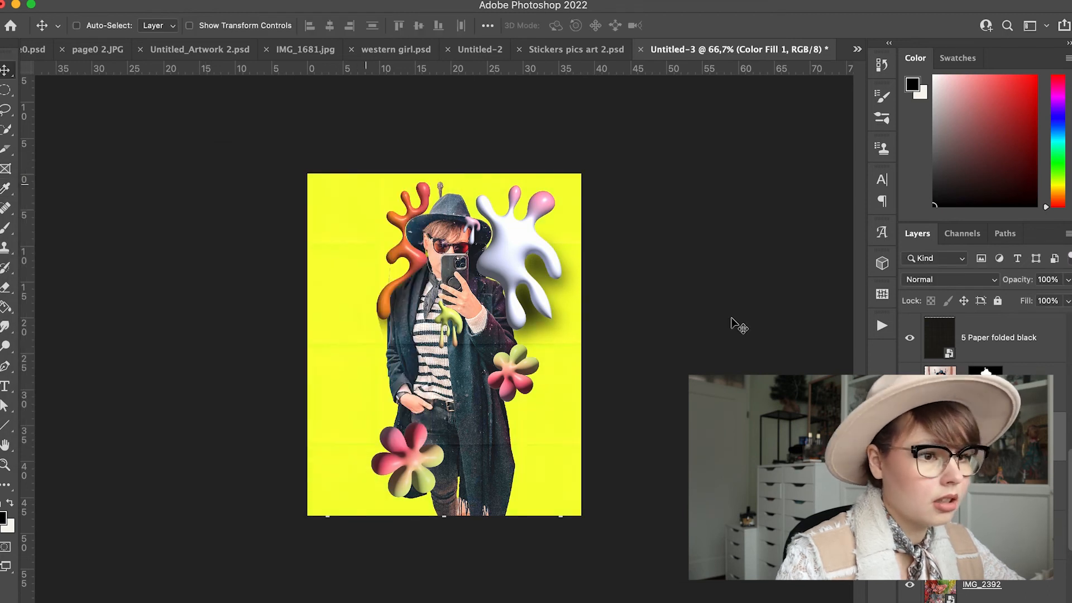
Clip the yellow fill to the white paper layer and set its blend mode to Linear Burn.
right_click(1016, 434)
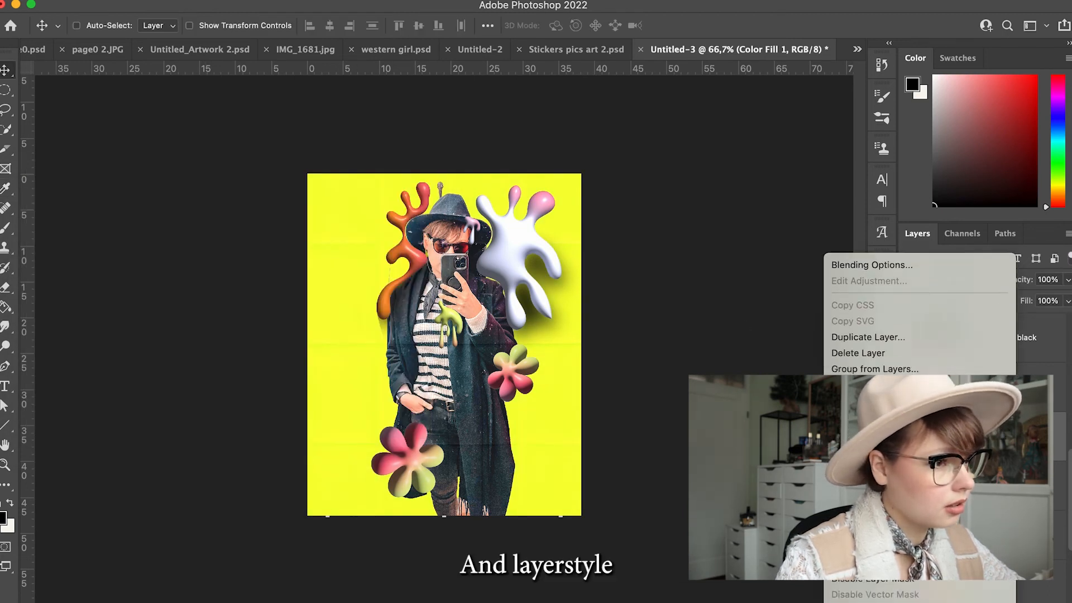
scroll(919, 318, down, 5)
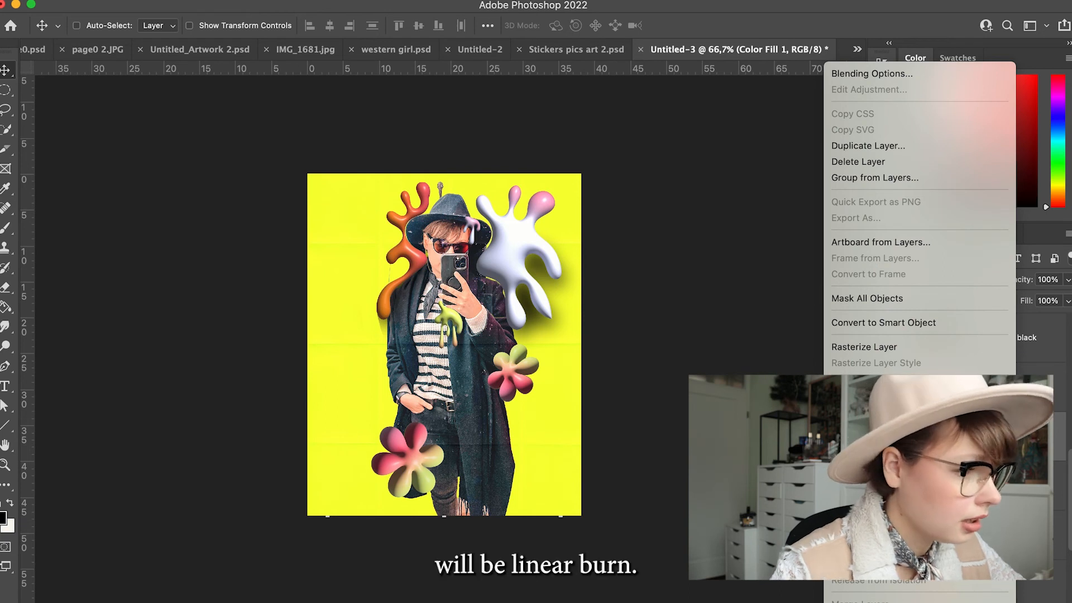
click(878, 419)
click(953, 279)
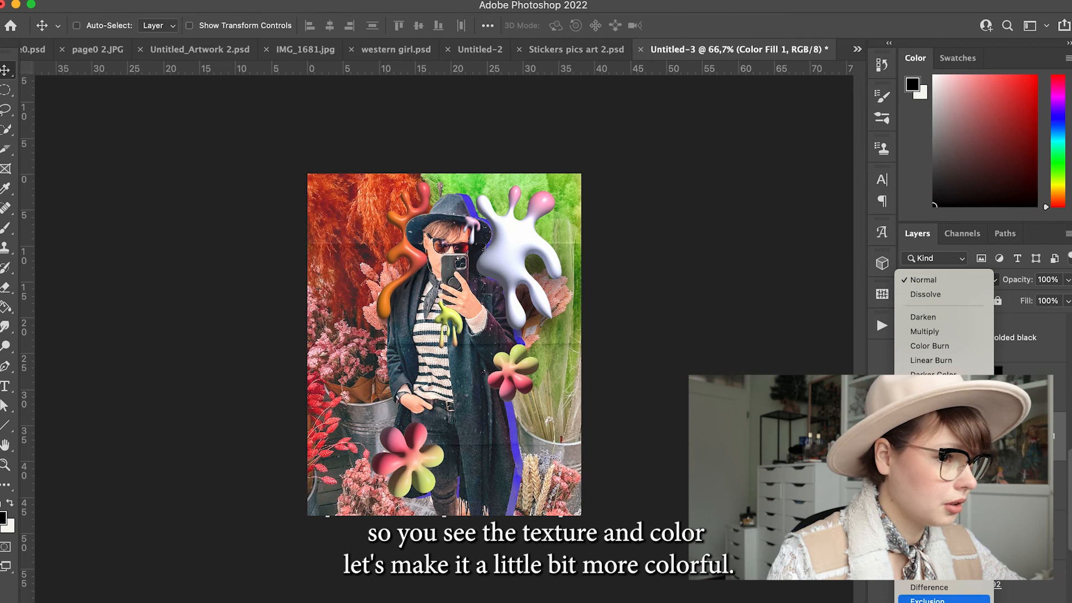
scroll(943, 385, down, 3)
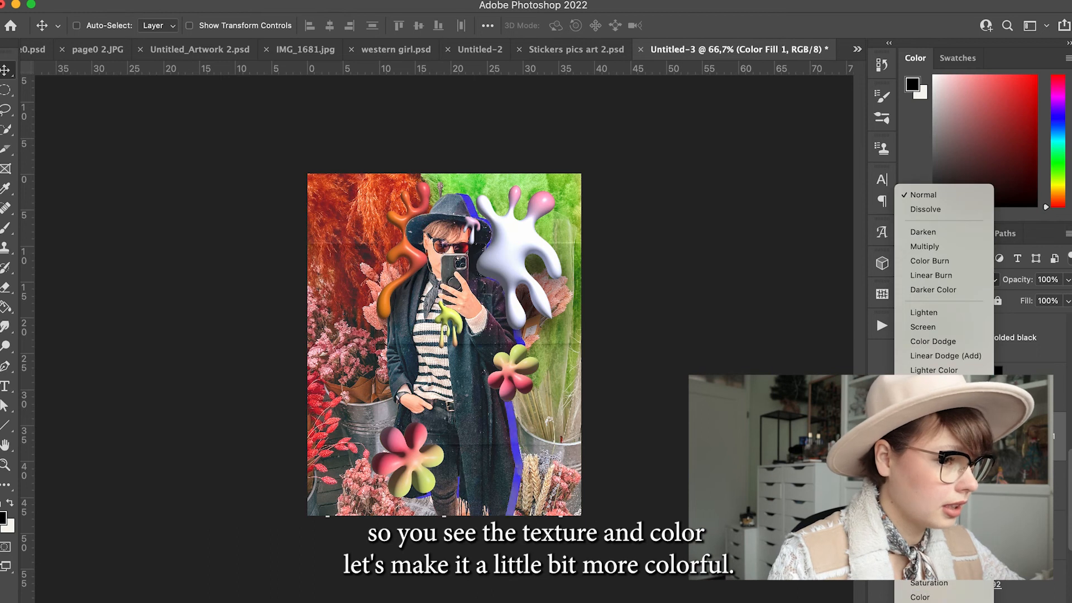
click(942, 279)
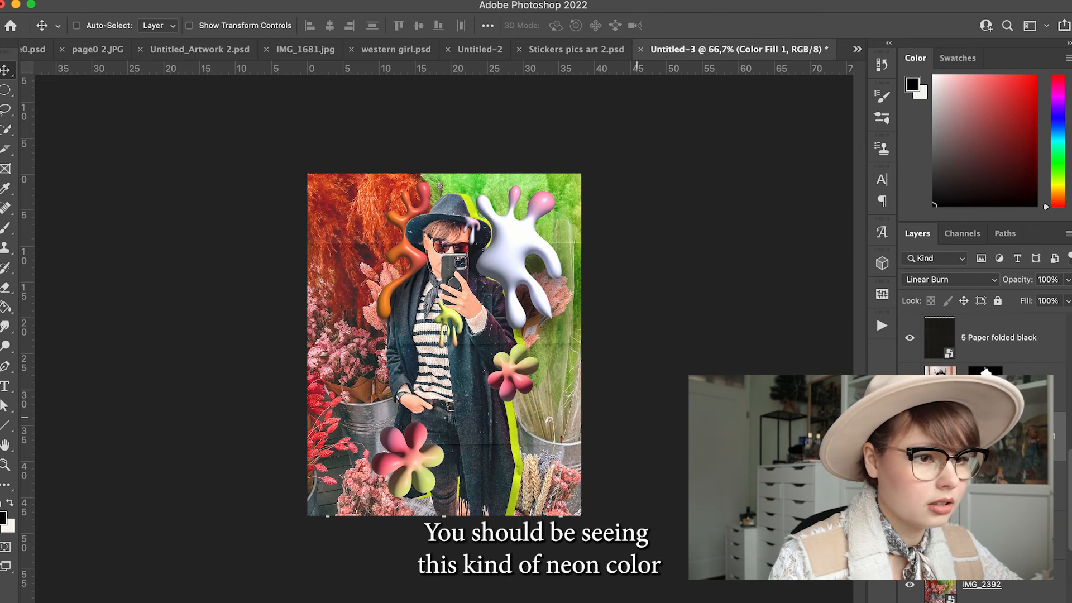
Add the Fairy lights group above the top flower layer and position the string of lights around the figure.
drag(1071, 481, 1065, 355)
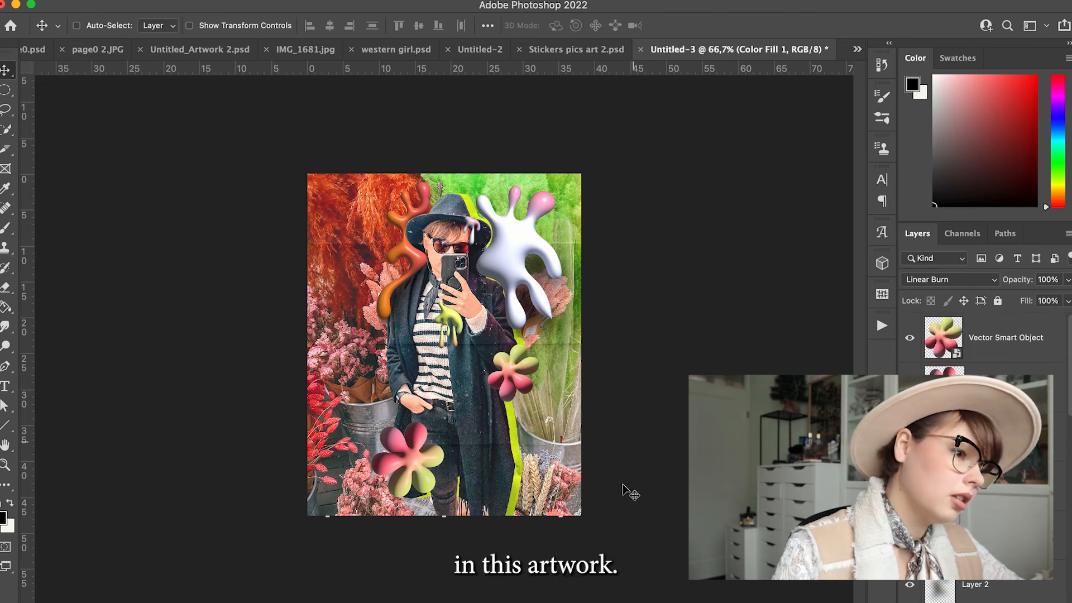
click(998, 334)
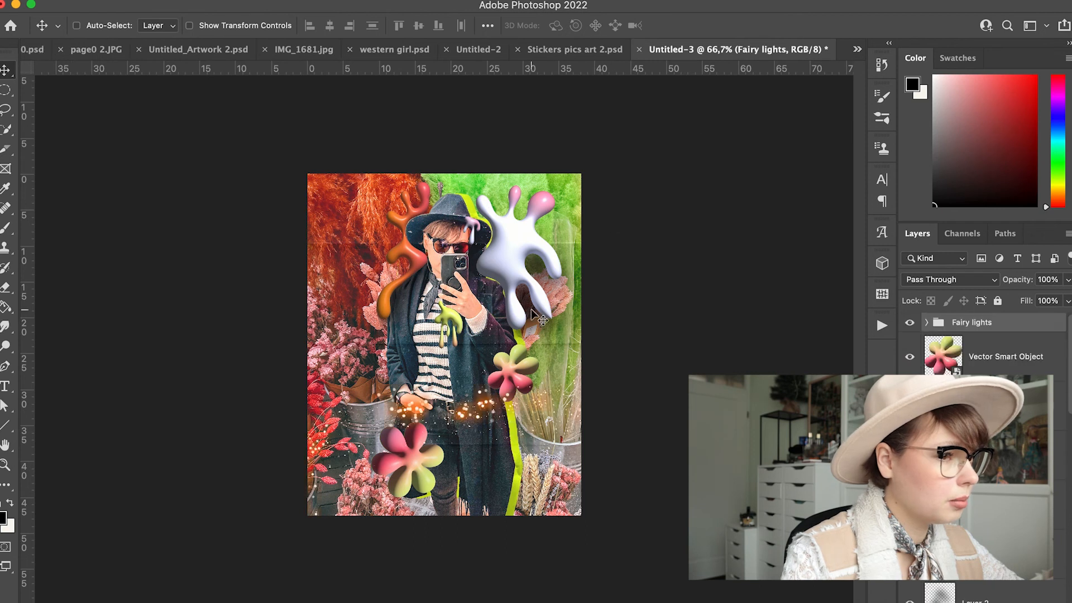
drag(501, 433, 529, 352)
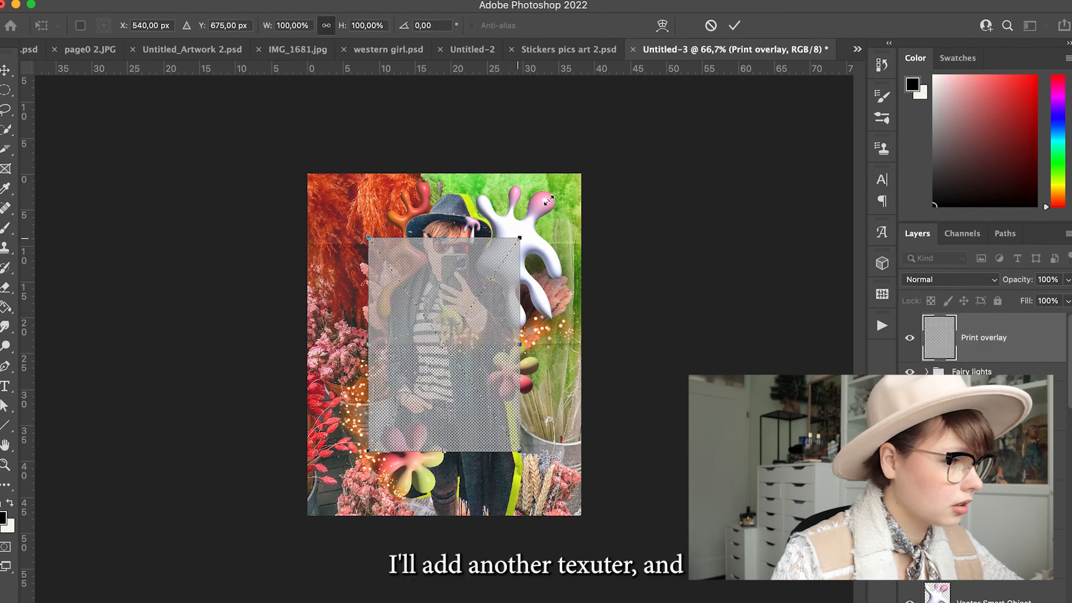
Enlarge the placed Print overlay texture until it extends slightly beyond the whole canvas.
drag(522, 234, 584, 148)
drag(369, 451, 297, 551)
key(Return)
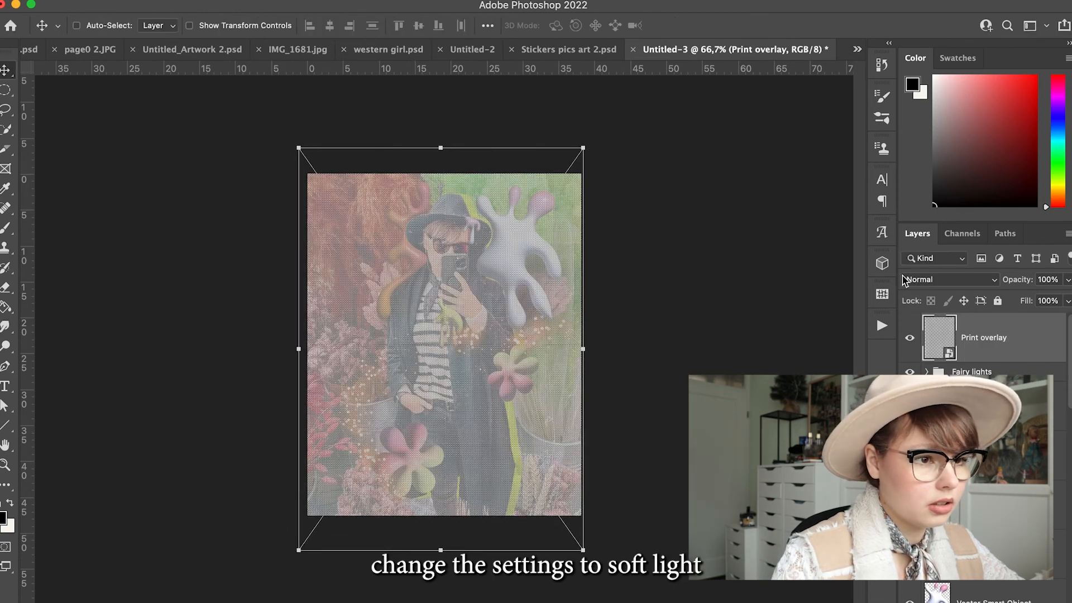
Set the Print overlay layer to Soft Light blending with 70% opacity.
click(904, 279)
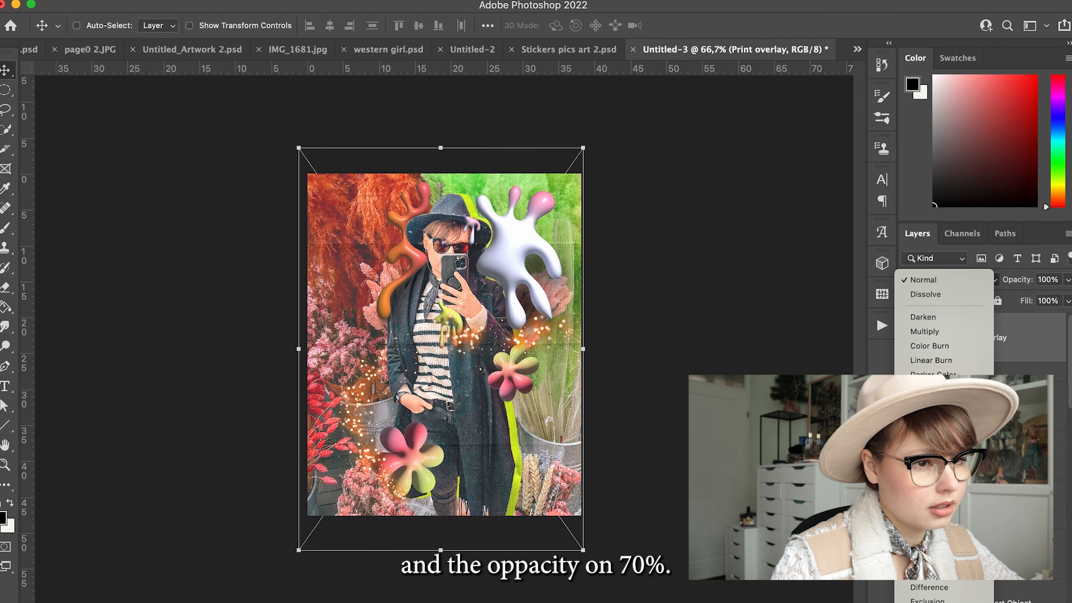
click(927, 492)
click(1067, 279)
drag(1067, 300, 1043, 297)
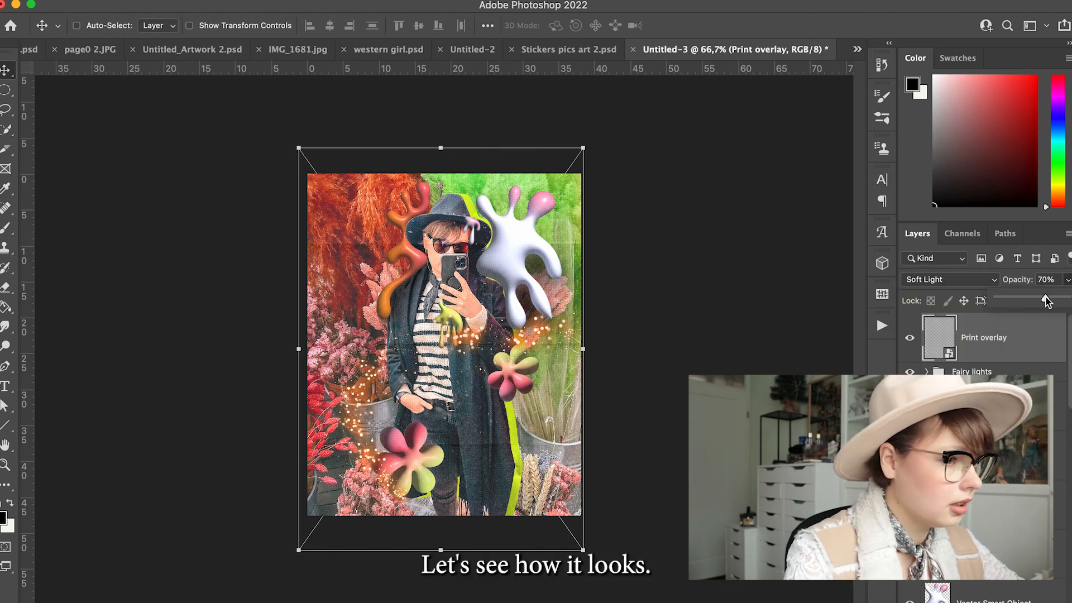
Examine the Print overlay texture up close on the figure's sweater and coat, and return to the full canvas view.
click(720, 378)
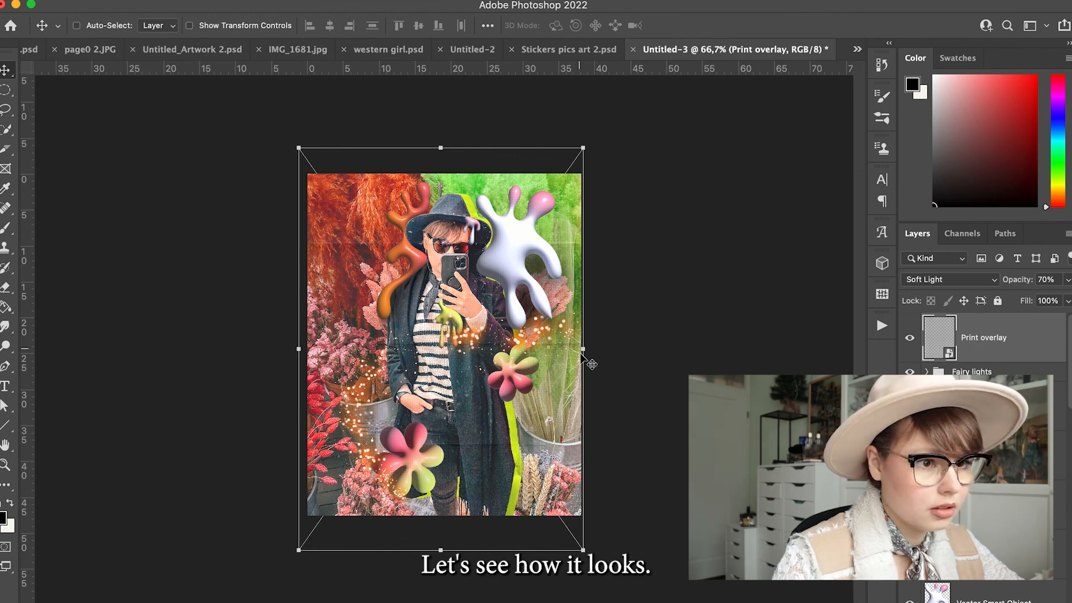
key(super+plus)
key(super+plus)
key(super+plus)
key(super+minus)
key(super+minus)
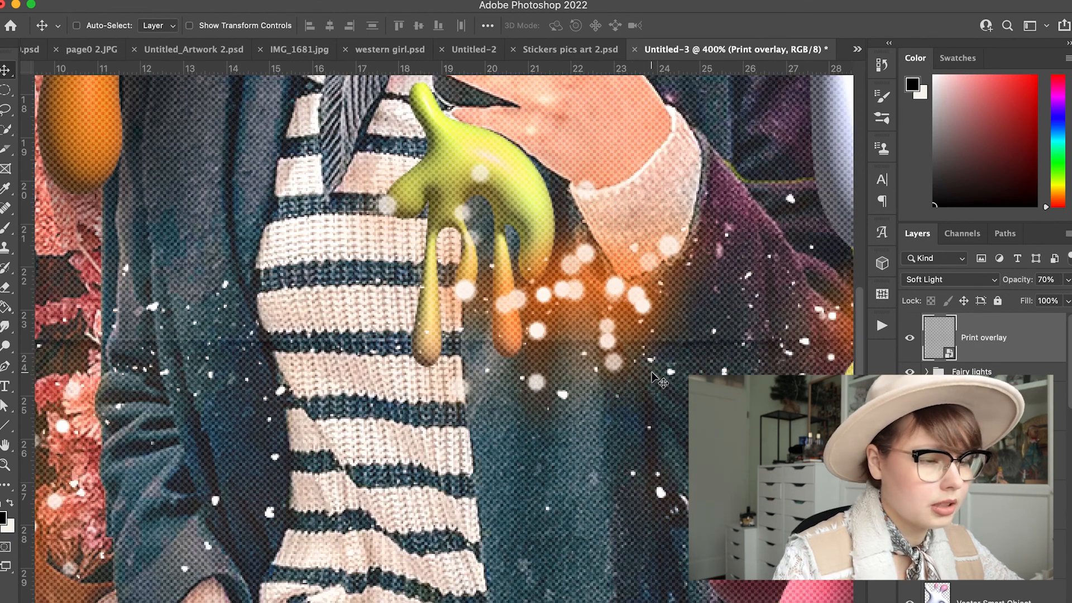
key(super+minus)
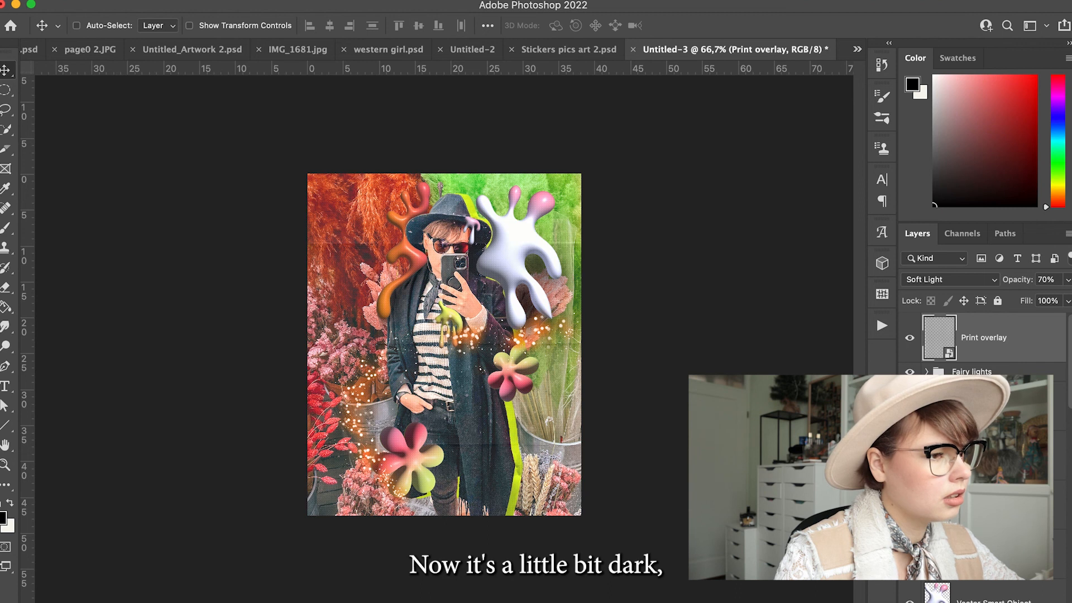
Add a Brightness/Contrast adjustment layer above the Print overlay with brightness 15 and contrast -28.
click(964, 598)
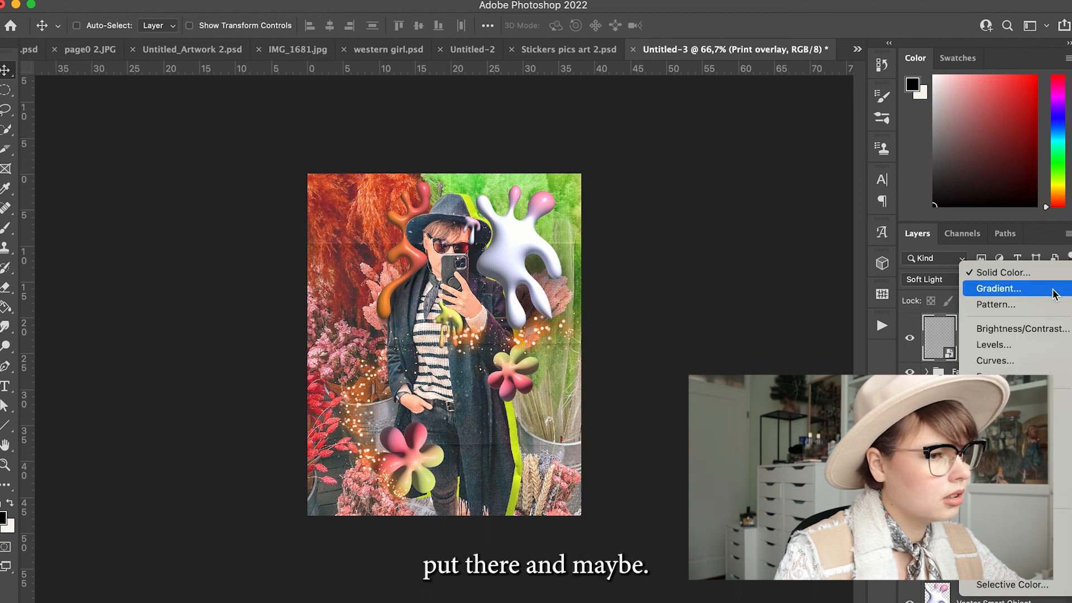
click(1032, 333)
drag(673, 185, 625, 224)
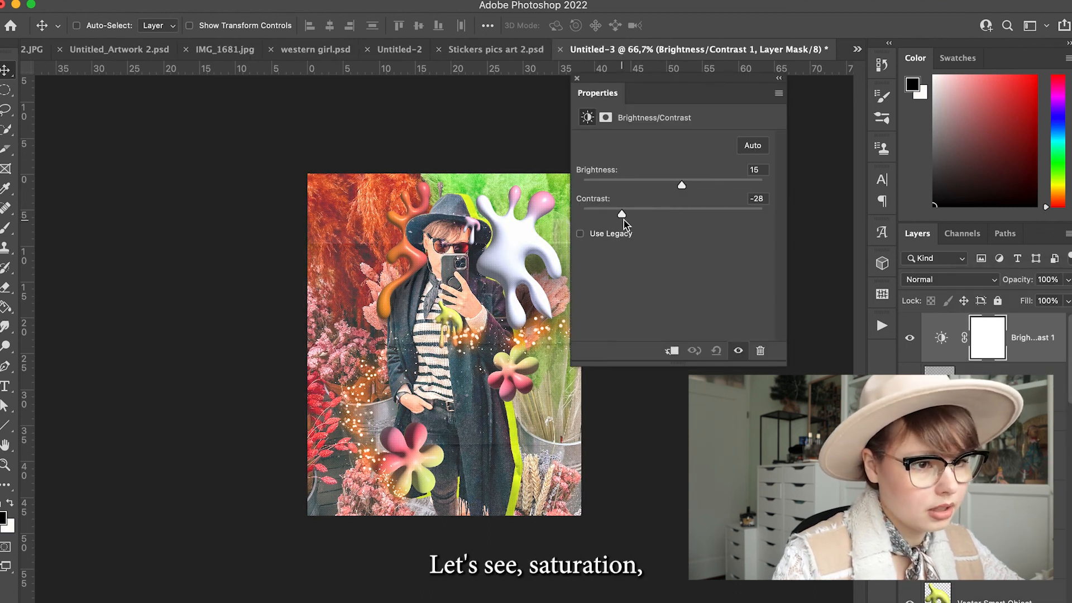
click(577, 78)
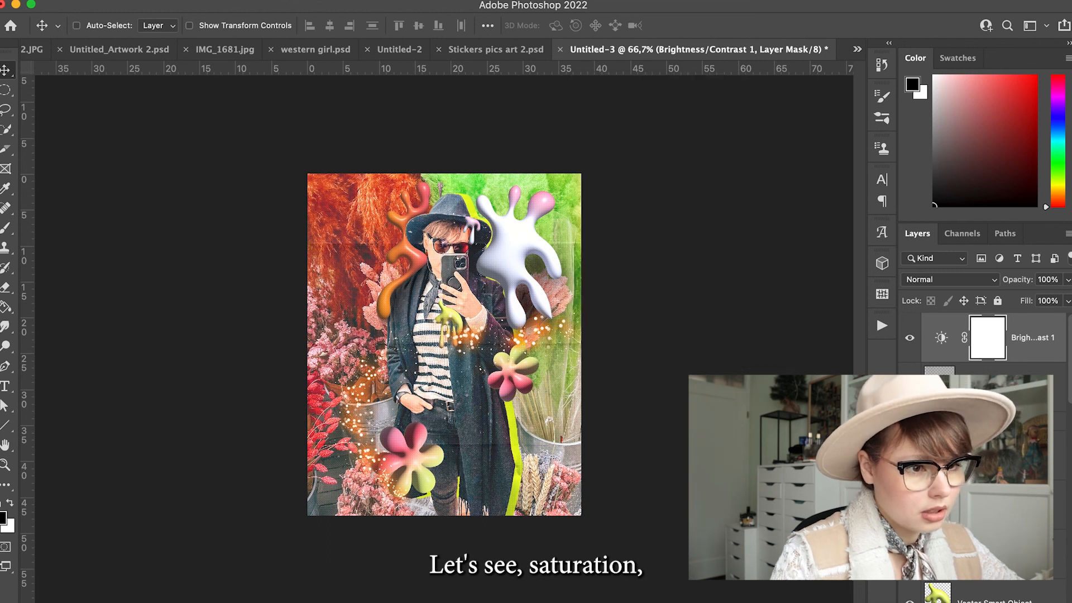
Add a Vibrance adjustment layer above the Brightness/Contrast layer with vibrance +3 and saturation +11.
click(963, 598)
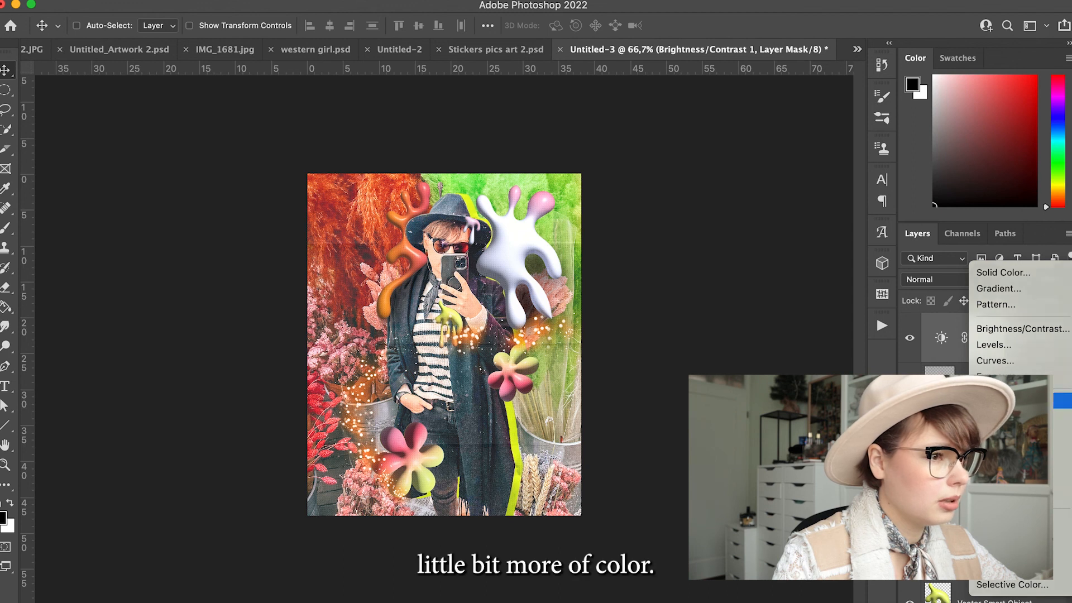
click(999, 401)
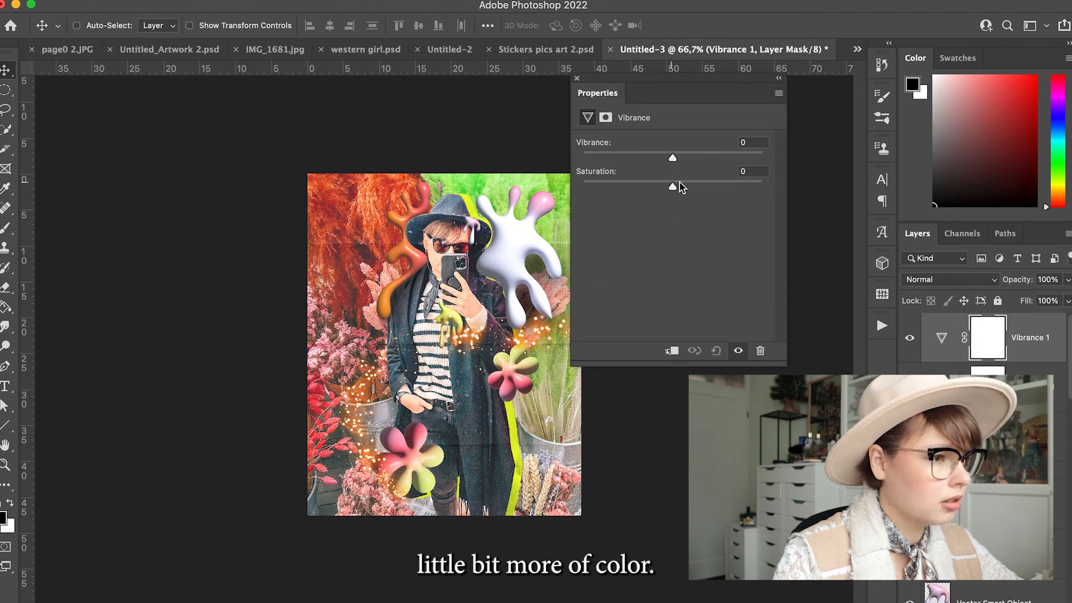
mouse_move(672, 157)
mouse_down()
mouse_move(653, 160)
mouse_move(675, 160)
mouse_up()
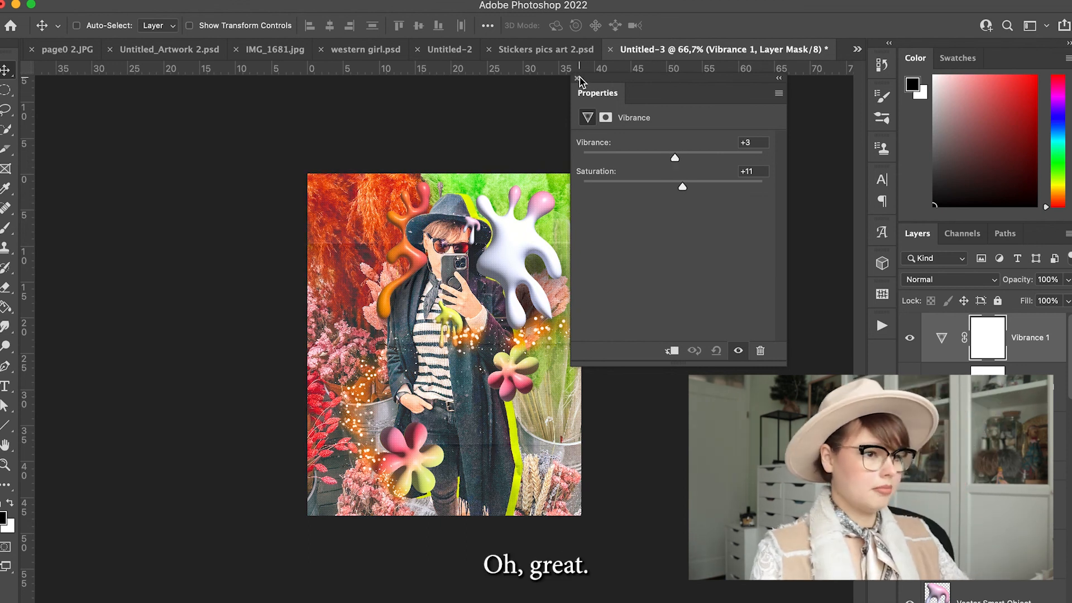
click(577, 78)
scroll(1068, 424, down, 1)
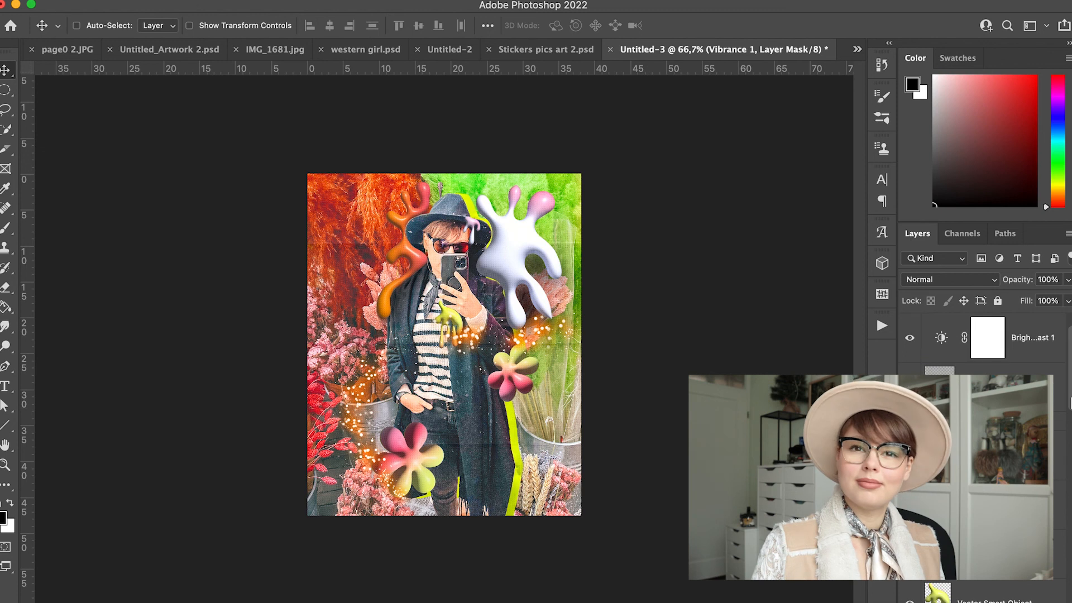